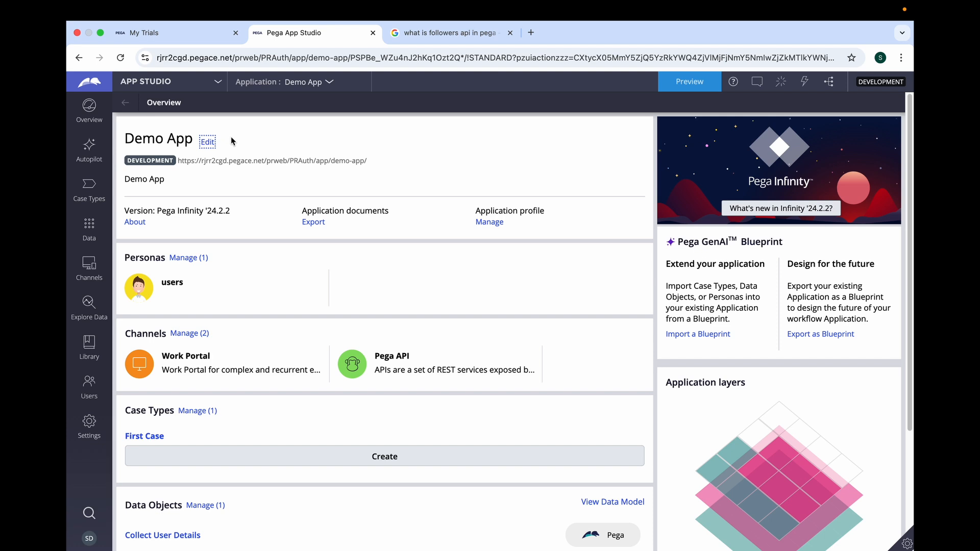
Open the First Case case type and add a form step named User Address Details to its Create stage
{"action": "left_click", "coordinate": [93, 197]}
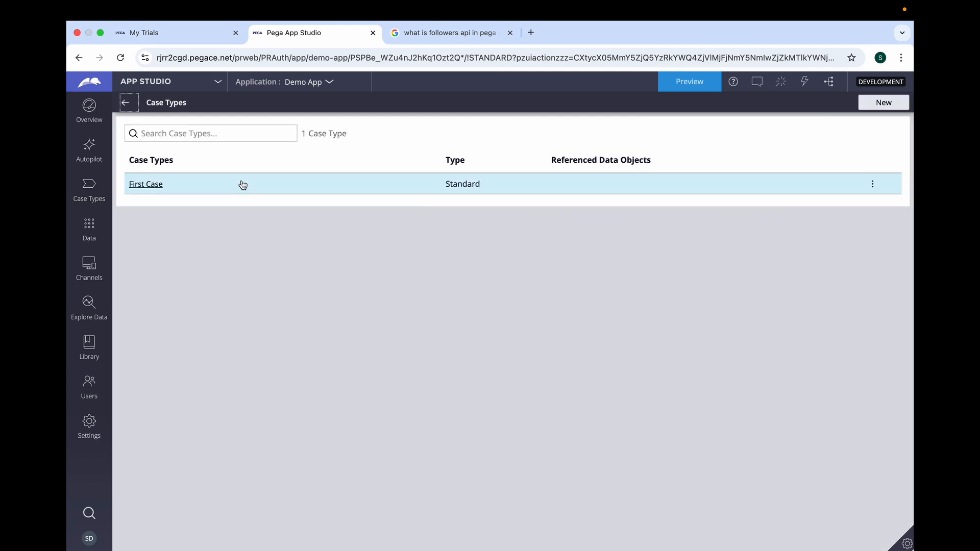
{"action": "left_click", "coordinate": [148, 184]}
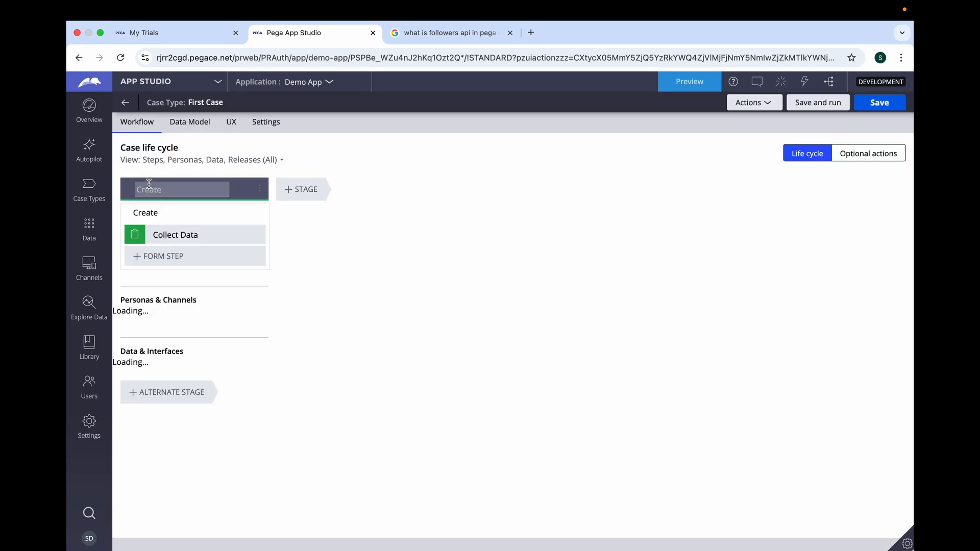
{"action": "left_click", "coordinate": [165, 257]}
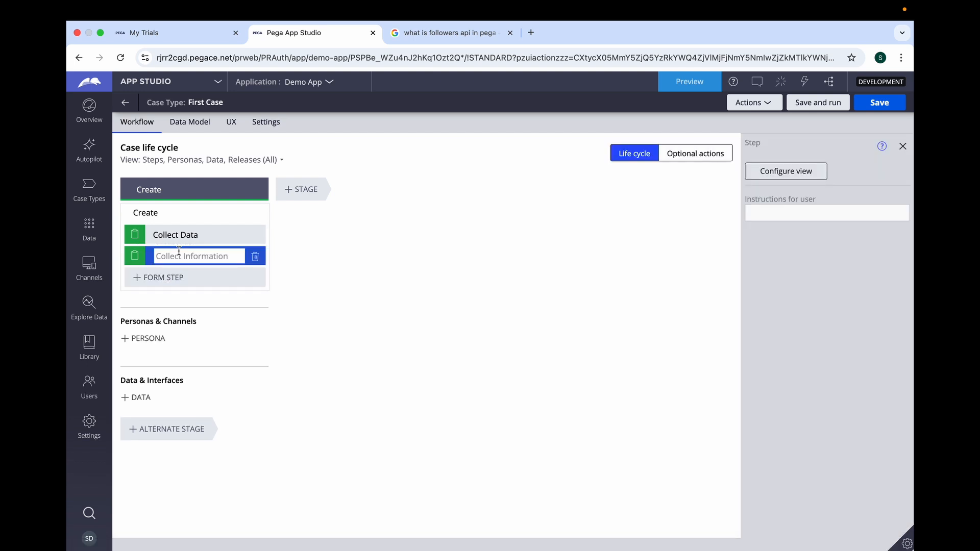
{"action": "type", "text": "User Address Details"}
{"action": "left_click", "coordinate": [317, 308]}
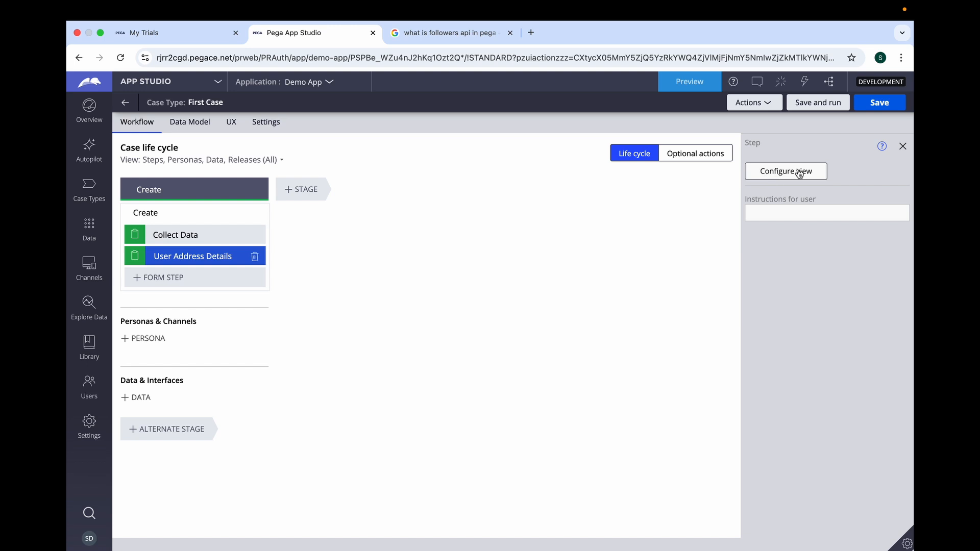
Start a new field named User Address of type Address in the First Case data model
{"action": "left_click", "coordinate": [192, 125]}
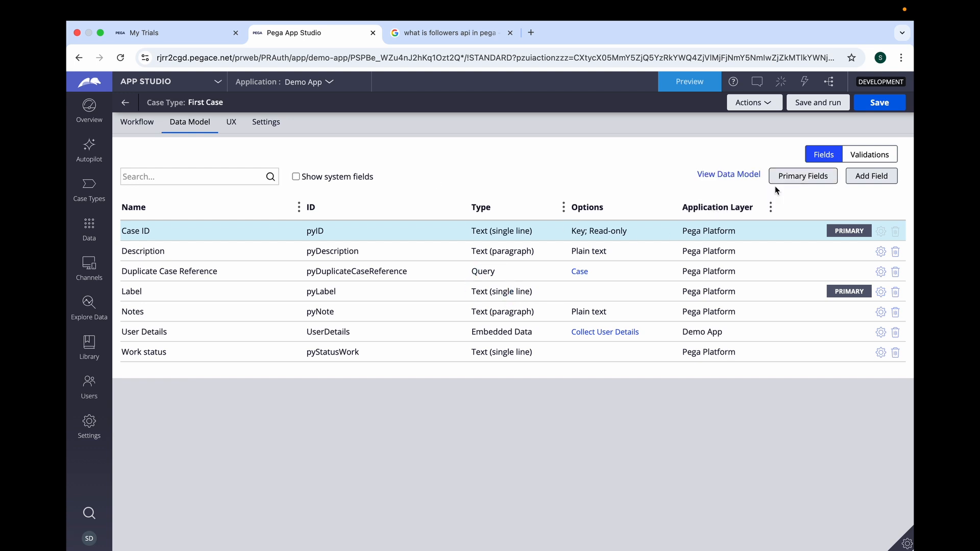
{"action": "left_click", "coordinate": [873, 179]}
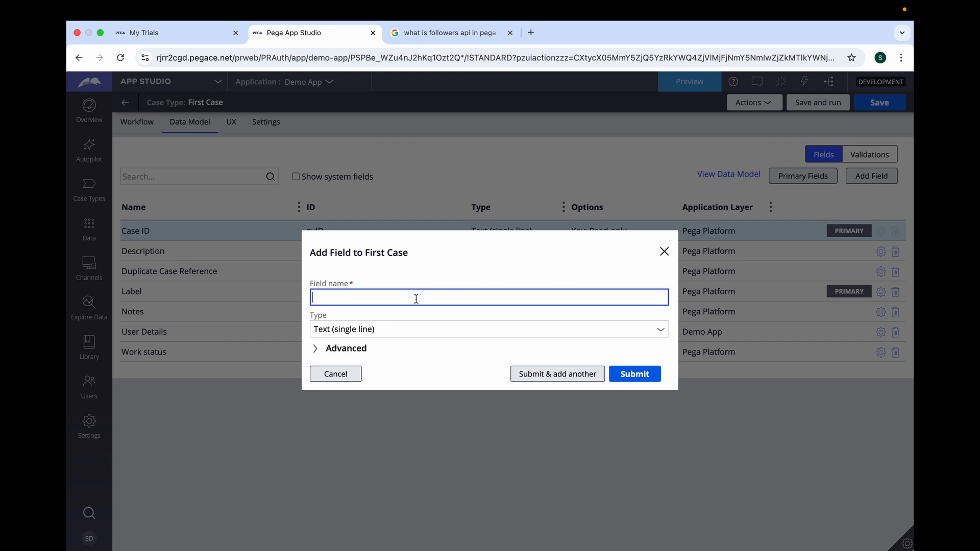
{"action": "type", "text": "A"}
{"action": "key", "text": "BackSpace"}
{"action": "type", "text": "User Address"}
{"action": "left_click", "coordinate": [447, 274]}
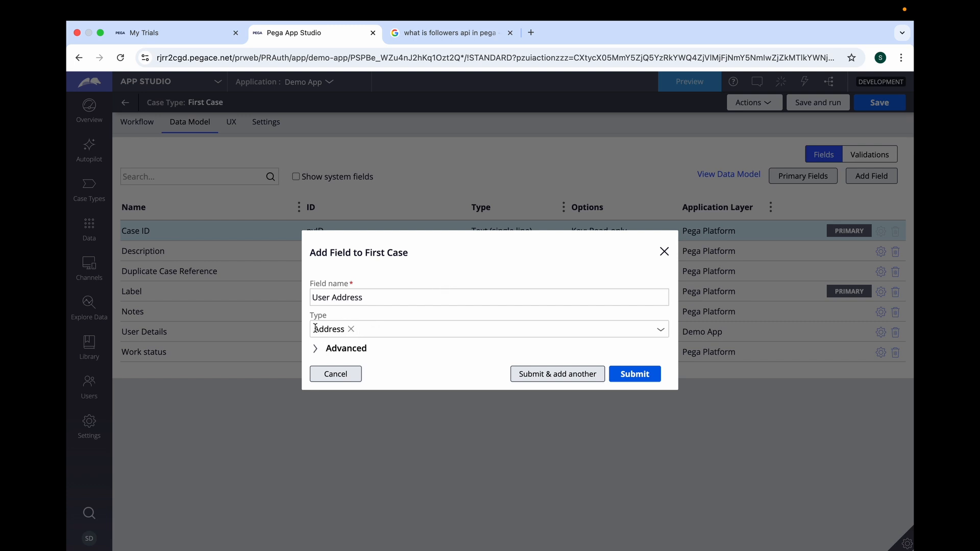
Look through the available field types and the advanced options for the new User Address field
{"action": "left_click", "coordinate": [660, 332]}
{"action": "scroll", "coordinate": [449, 278], "scroll_direction": "down", "scroll_amount": 1}
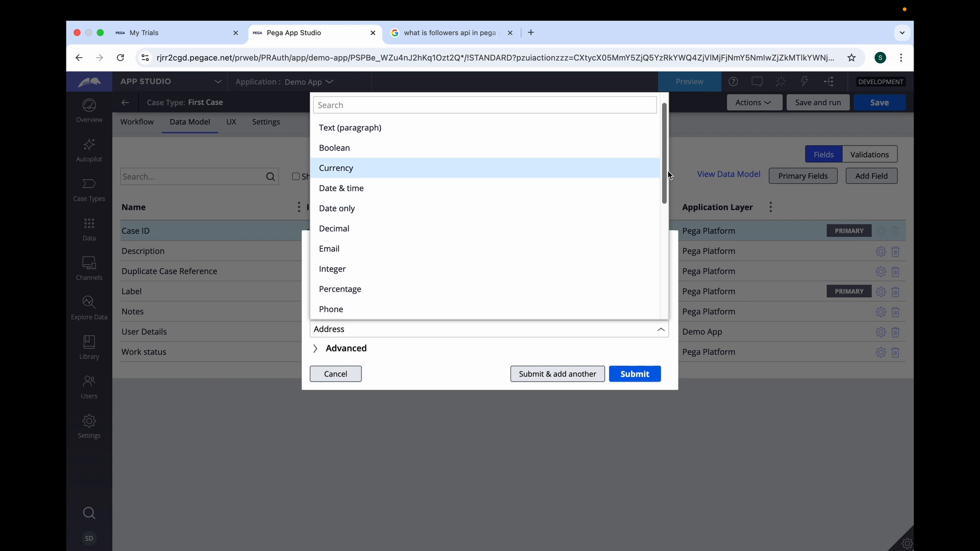
{"action": "scroll", "coordinate": [667, 181], "scroll_direction": "down", "scroll_amount": 1}
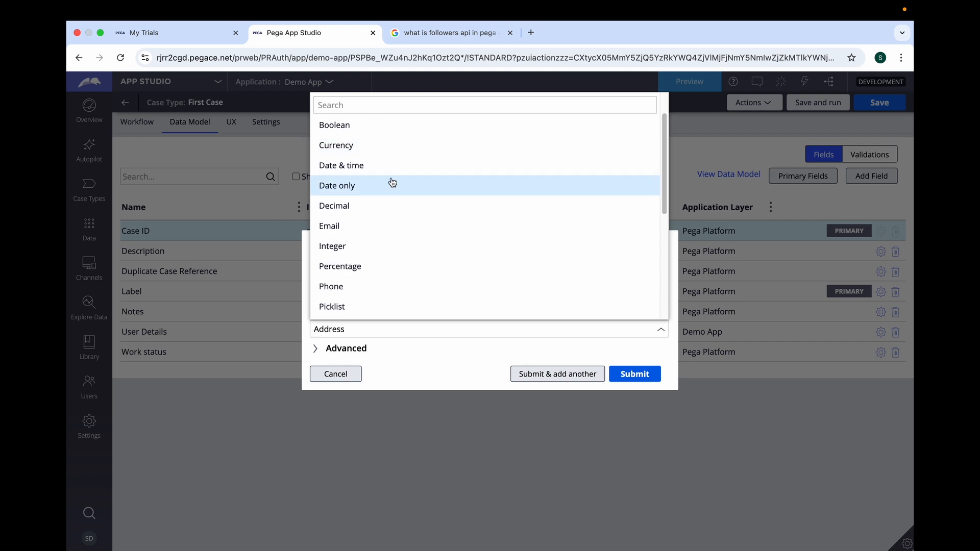
{"action": "scroll", "coordinate": [669, 190], "scroll_direction": "down", "scroll_amount": 1}
{"action": "scroll", "coordinate": [668, 197], "scroll_direction": "down", "scroll_amount": 3}
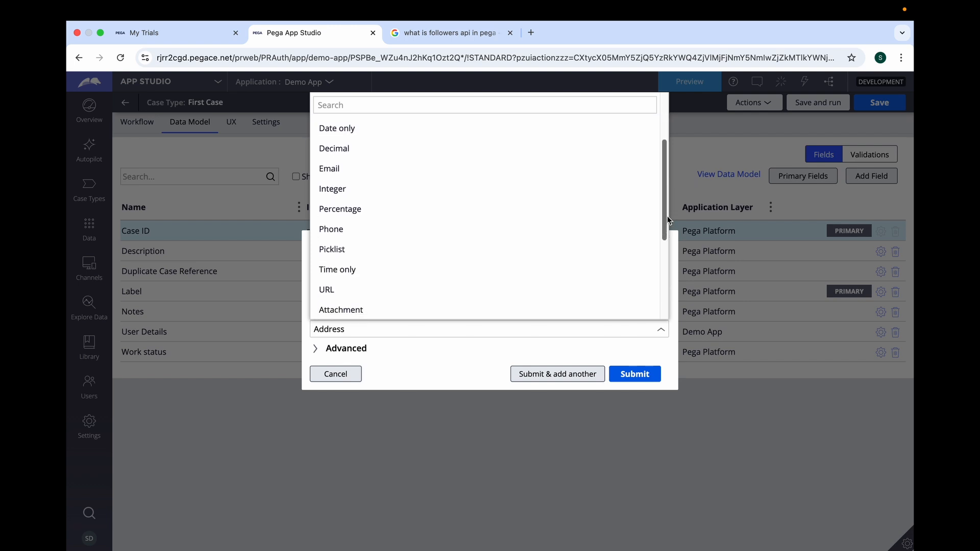
{"action": "left_click", "coordinate": [424, 353]}
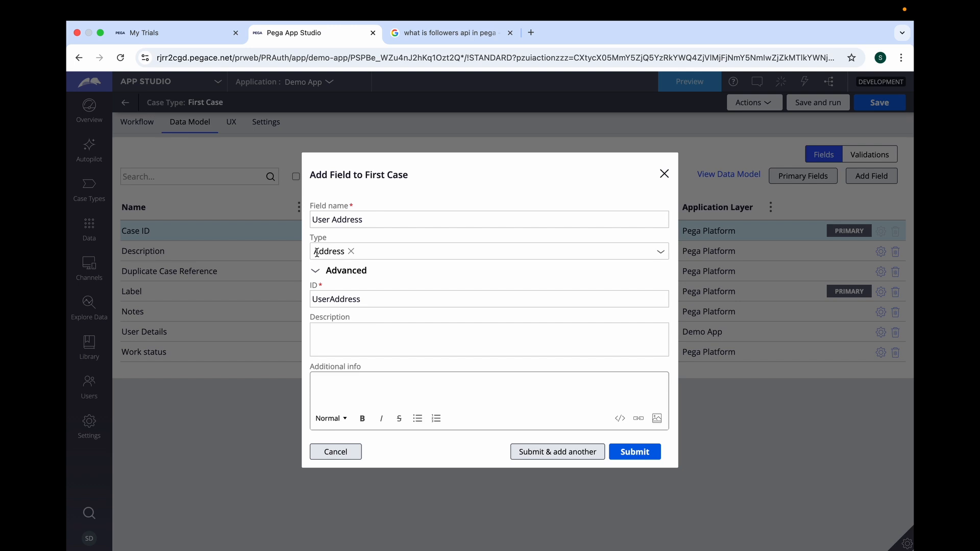
{"action": "left_click", "coordinate": [323, 285]}
{"action": "left_click", "coordinate": [317, 274]}
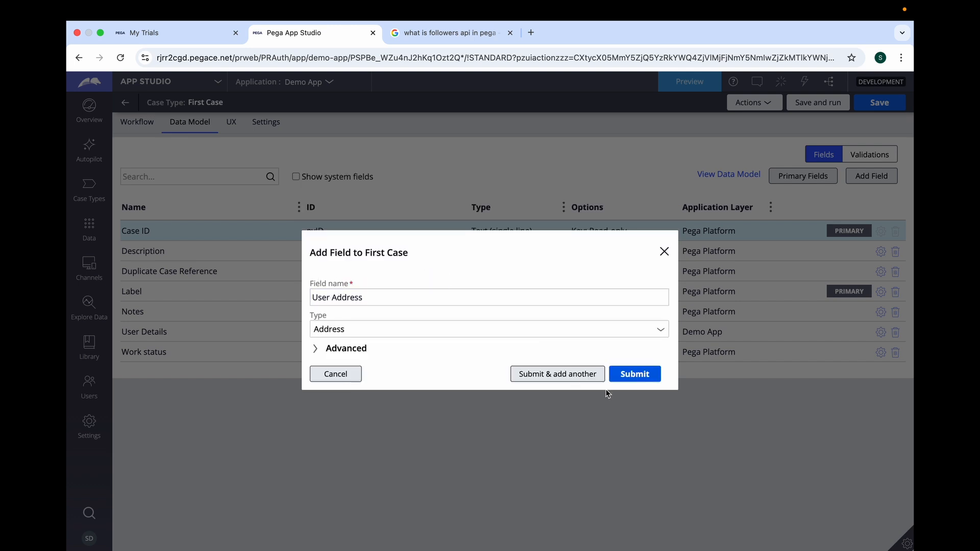
Submit the new User Address field and save the First Case case type
{"action": "left_click", "coordinate": [638, 375]}
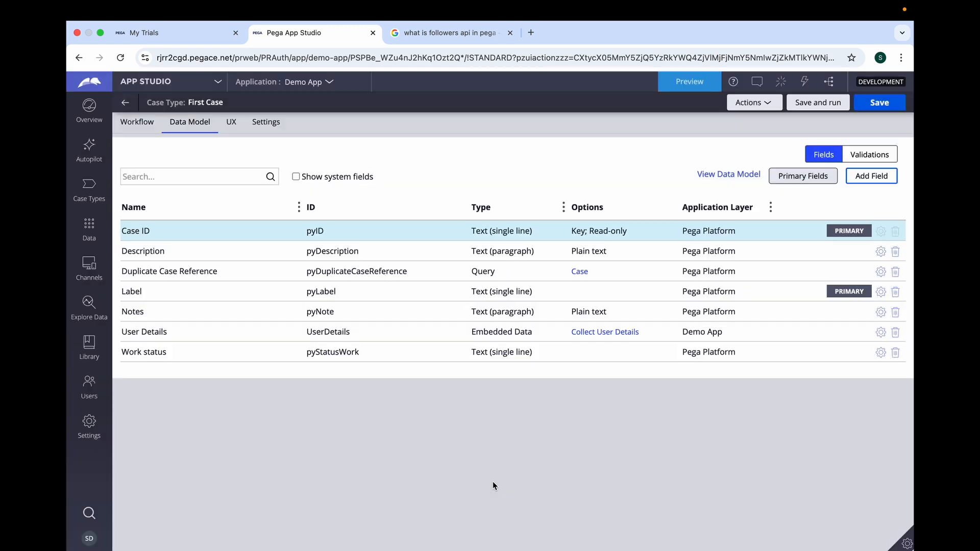
{"action": "left_click", "coordinate": [877, 106]}
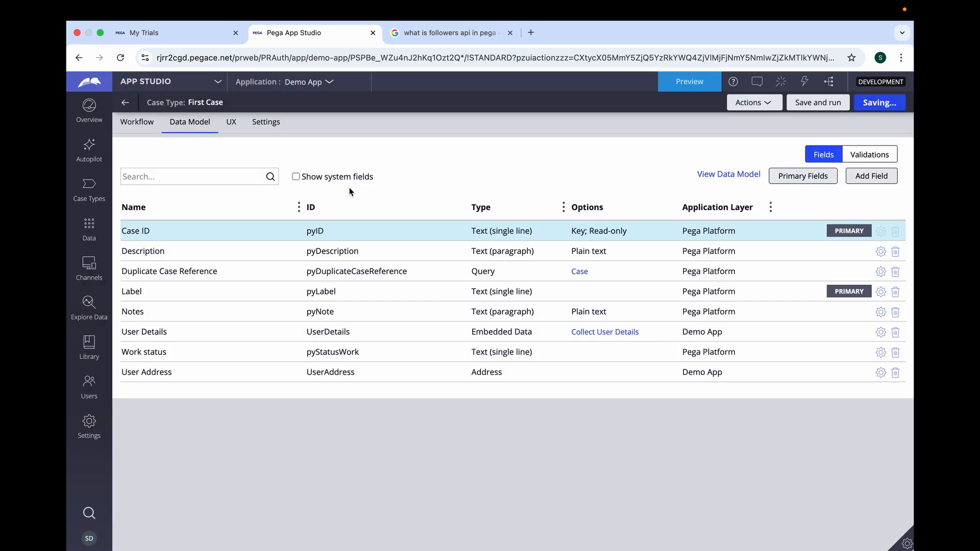
Add the User Address field to the view of the User Address Details workflow step and submit the view
{"action": "left_click", "coordinate": [148, 124]}
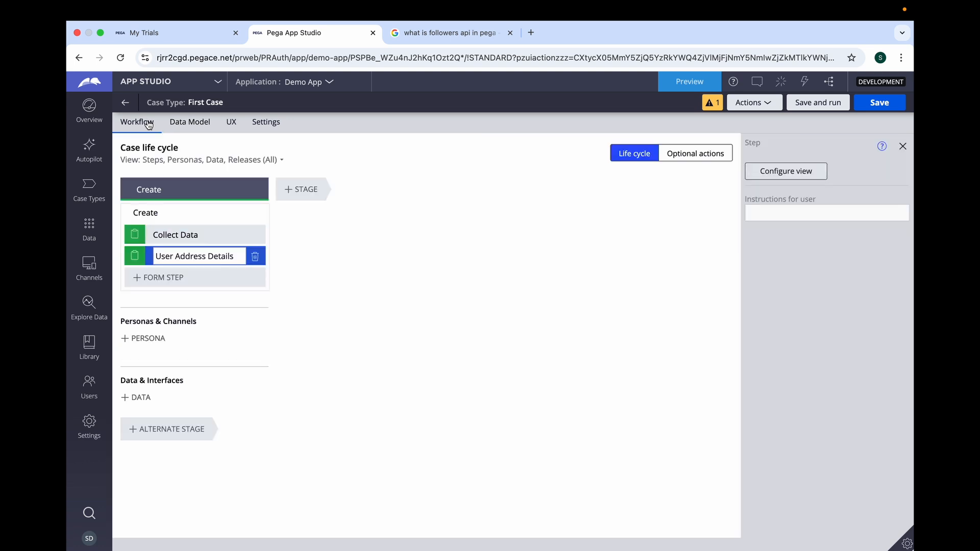
{"action": "left_click", "coordinate": [795, 176]}
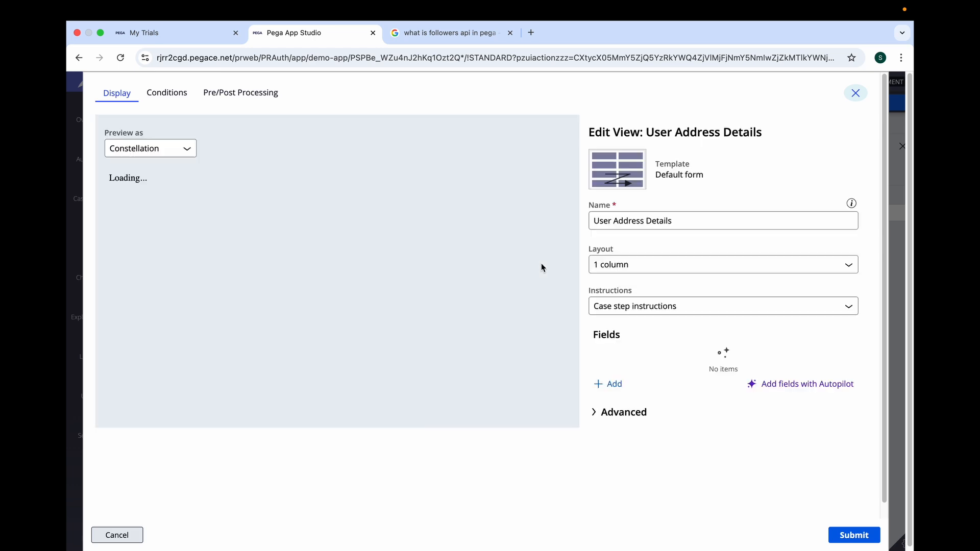
{"action": "left_click", "coordinate": [610, 385]}
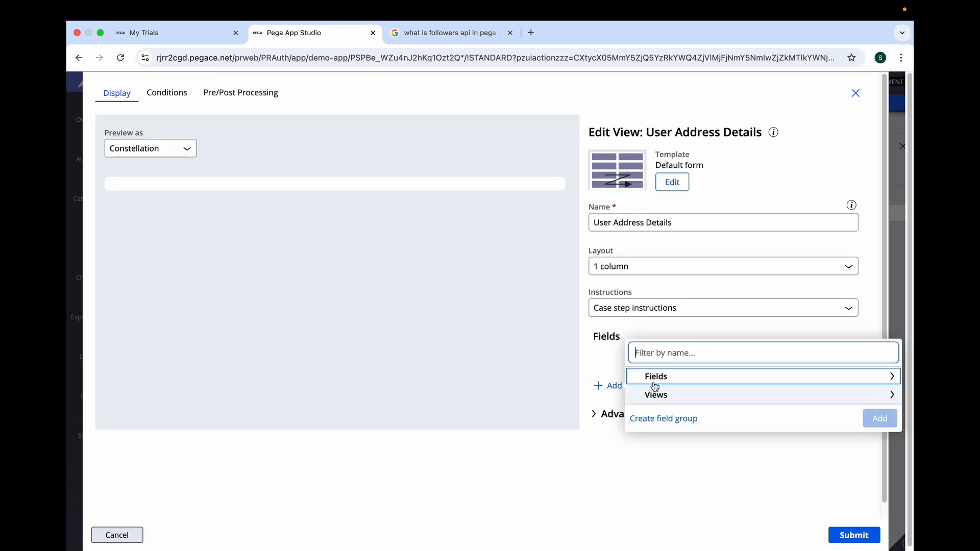
{"action": "left_click", "coordinate": [676, 381]}
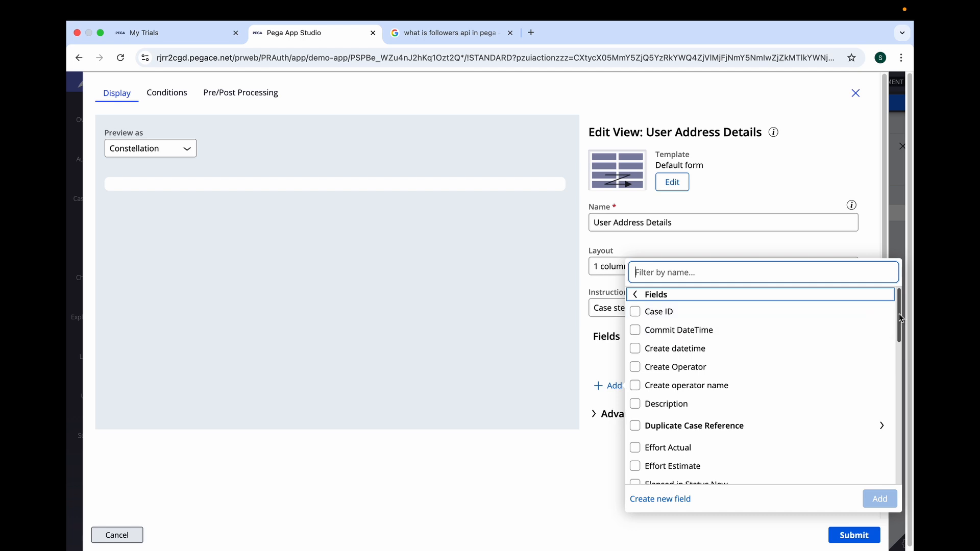
{"action": "left_click_drag", "start_coordinate": [900, 328], "coordinate": [914, 454]}
{"action": "left_click", "coordinate": [635, 443]}
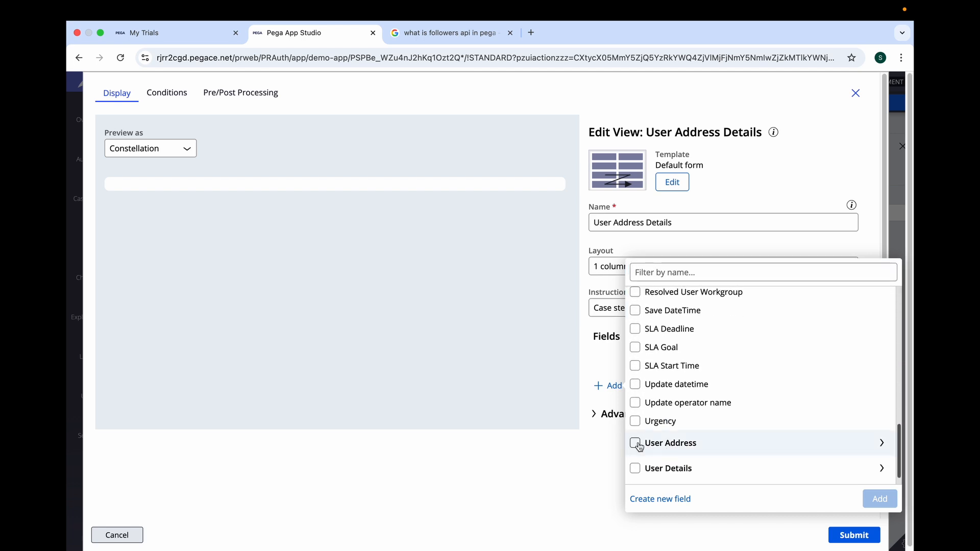
{"action": "left_click", "coordinate": [883, 498]}
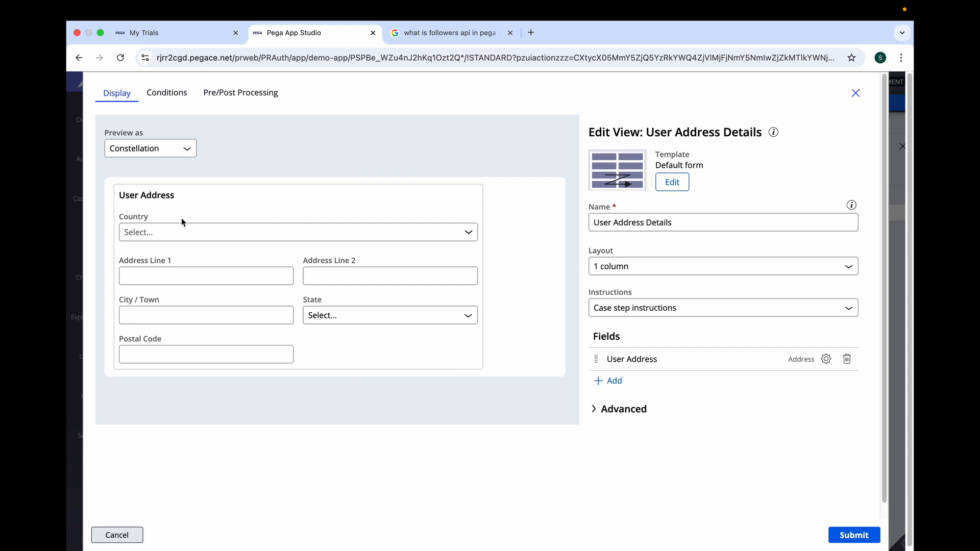
{"action": "left_click", "coordinate": [853, 535]}
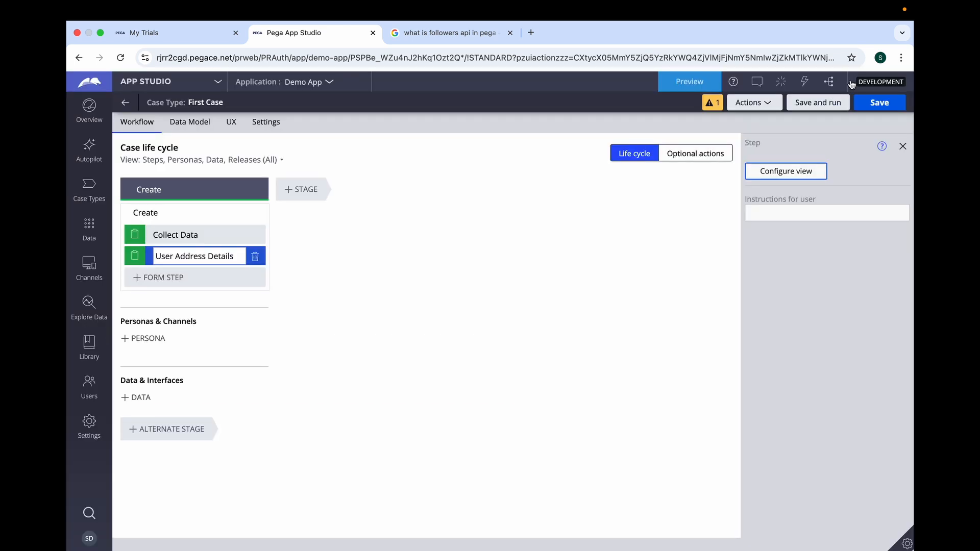
Save and run First Case, fill the Collect Data form with AI and proceed to User Address Details
{"action": "left_click", "coordinate": [831, 105]}
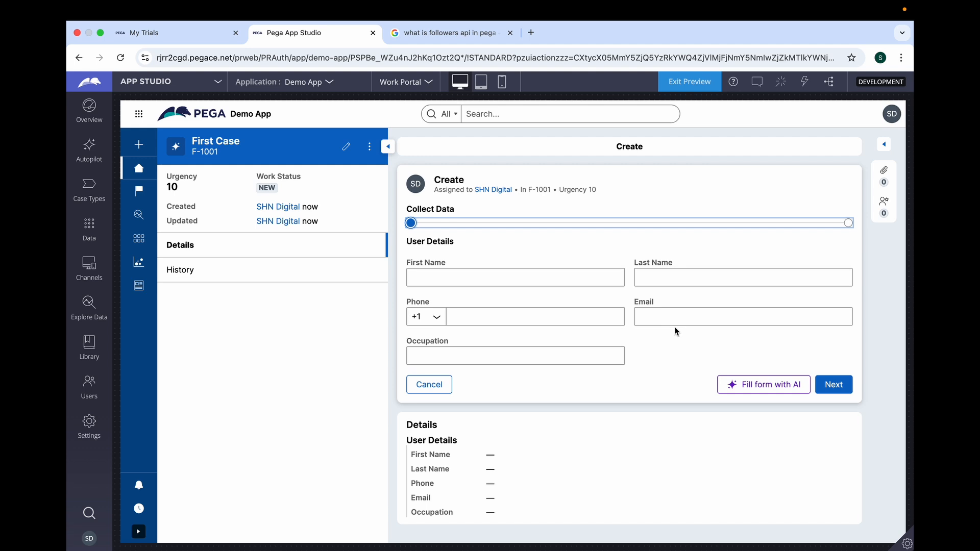
{"action": "left_click", "coordinate": [762, 388]}
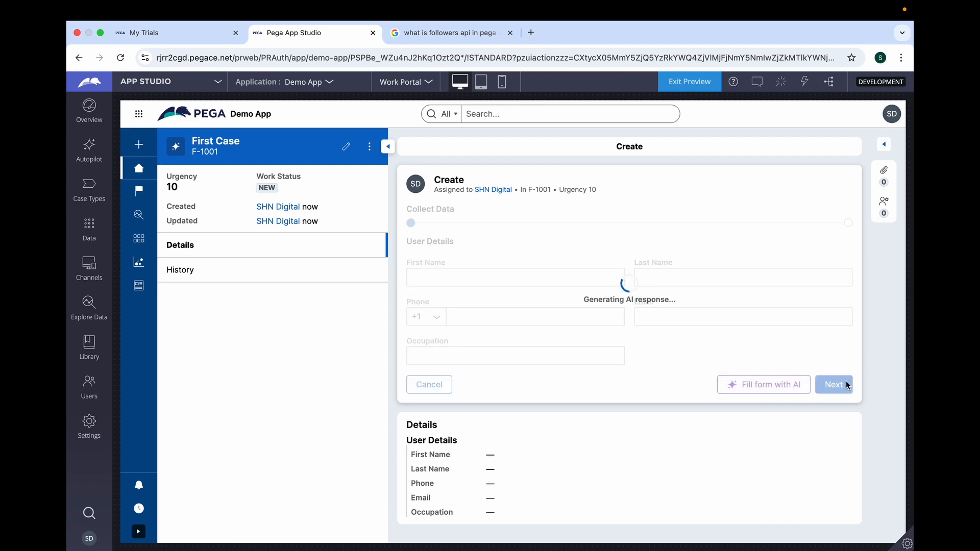
{"action": "left_click", "coordinate": [834, 384]}
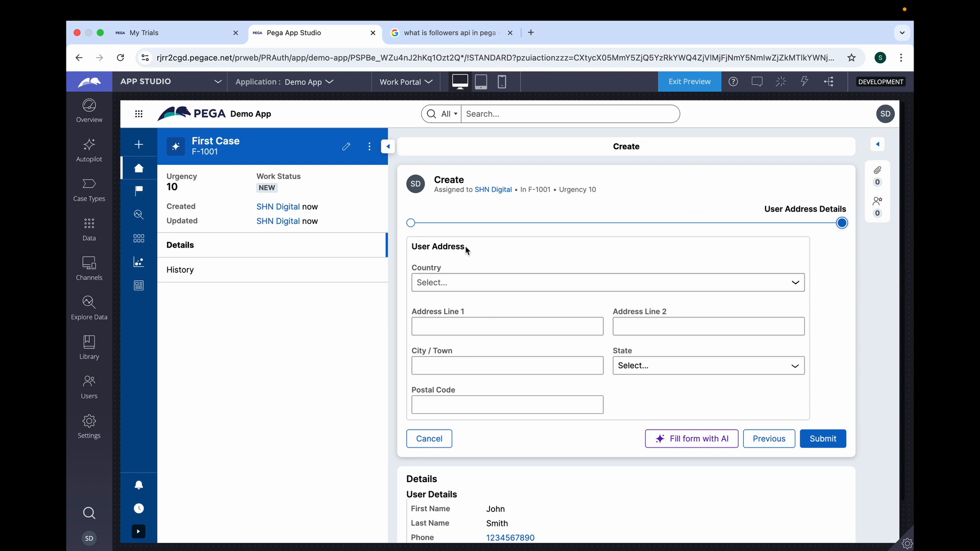
Set the user address country to India and the state to Bihar, and submit the form
{"action": "left_click", "coordinate": [571, 289]}
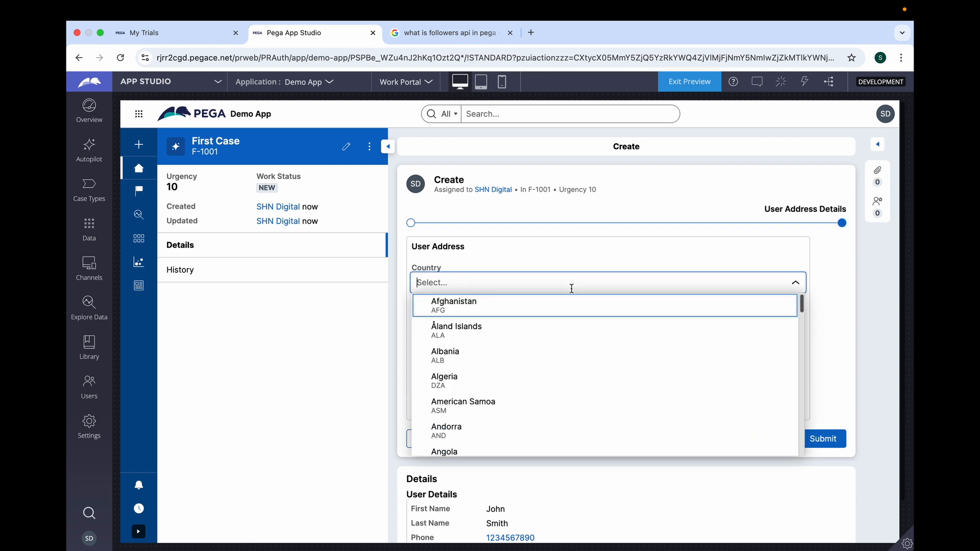
{"action": "type", "text": "ind"}
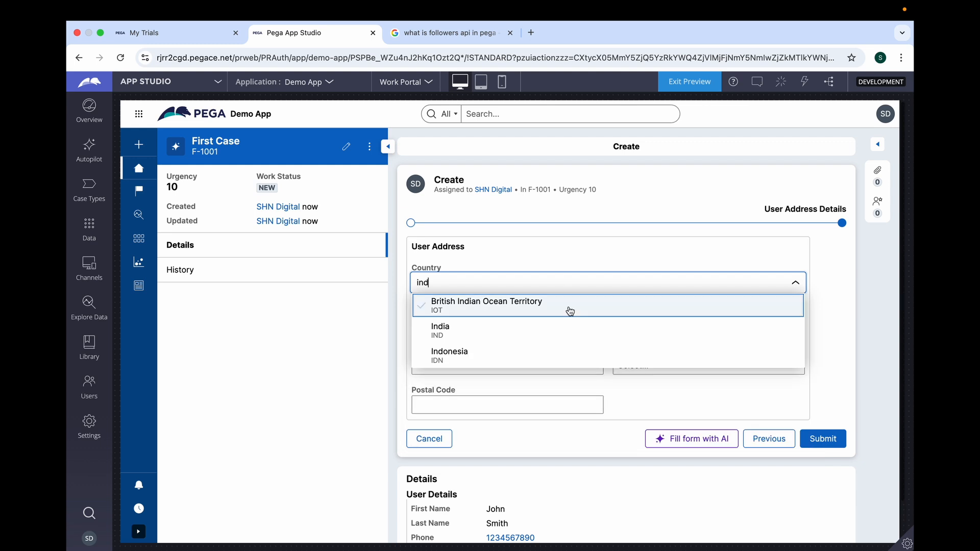
{"action": "left_click", "coordinate": [541, 325]}
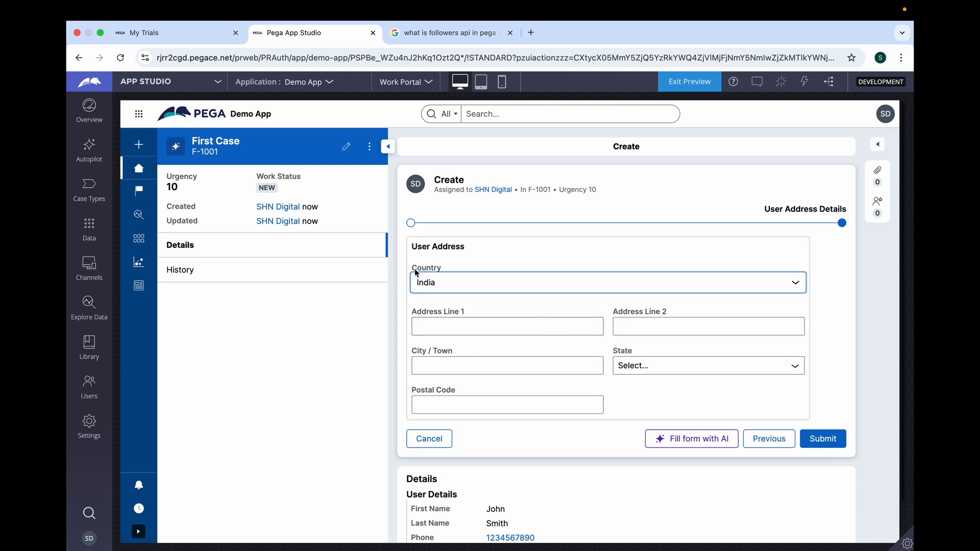
{"action": "left_click", "coordinate": [644, 371]}
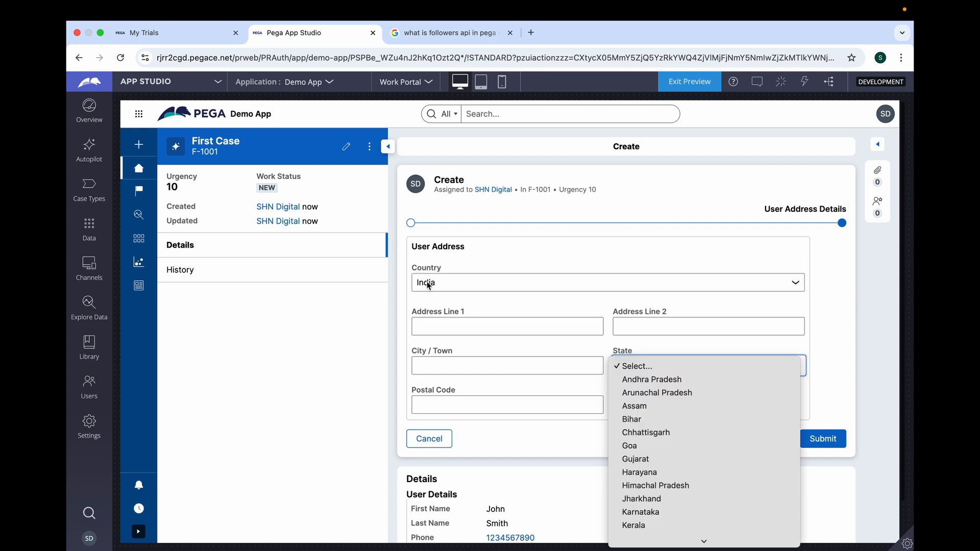
{"action": "left_click", "coordinate": [685, 420]}
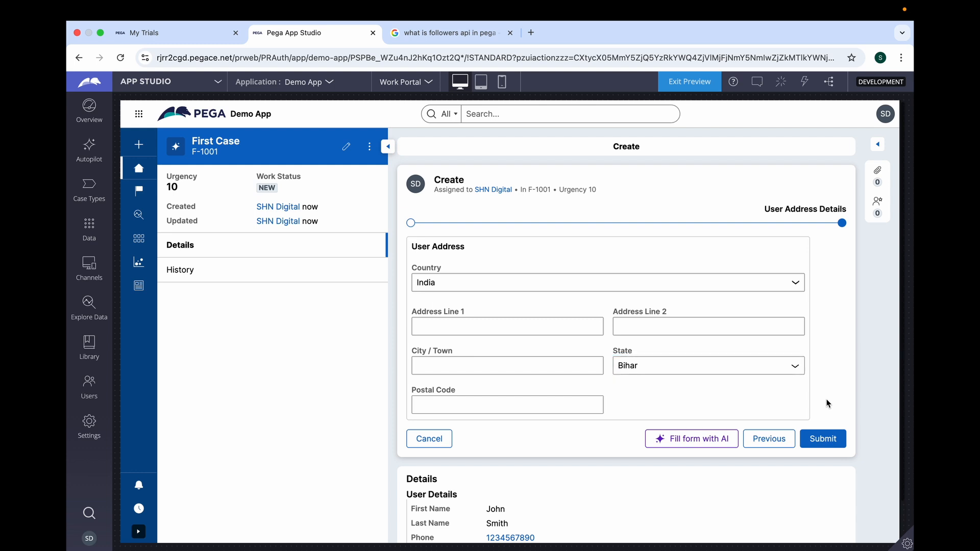
{"action": "left_click", "coordinate": [827, 438]}
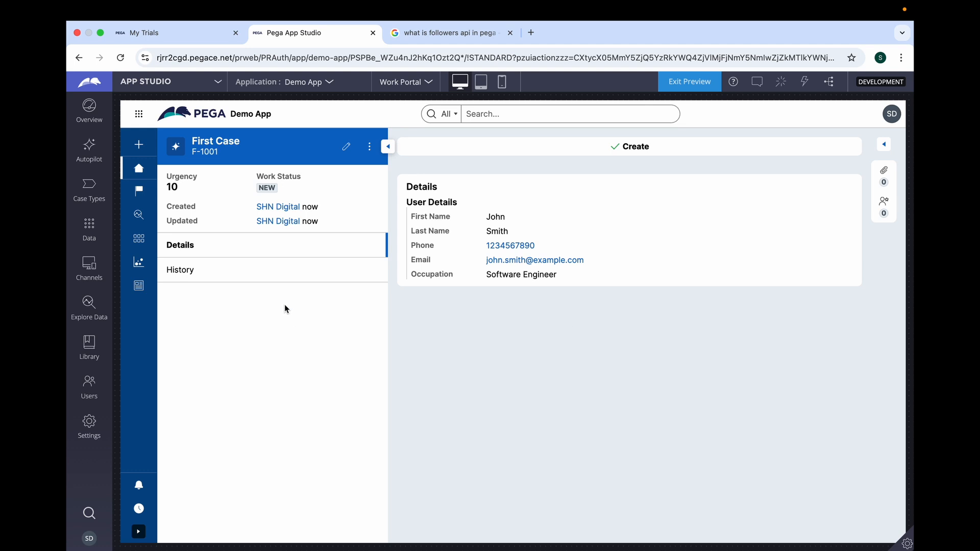
Review the User Address field's configuration in the First Case data model and close it without changes
{"action": "left_click", "coordinate": [90, 192]}
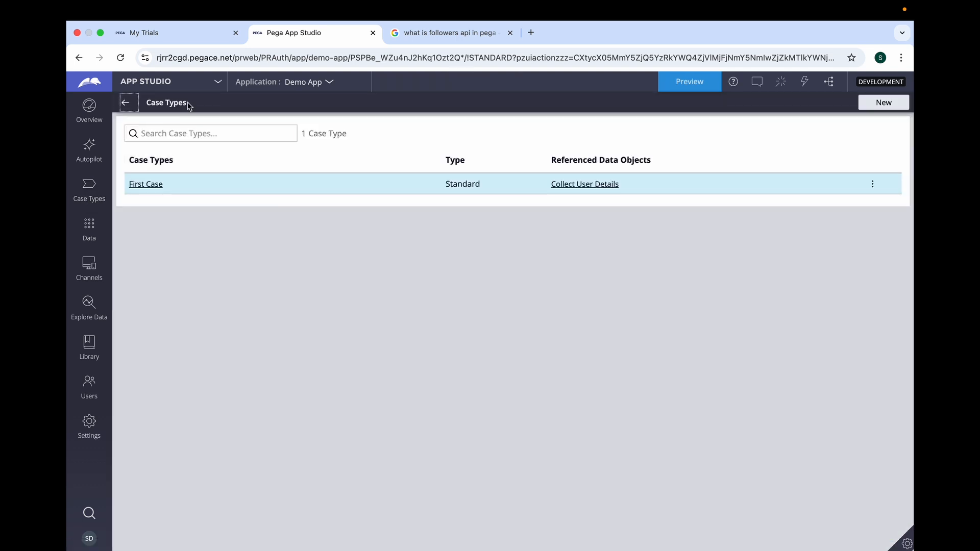
{"action": "left_click", "coordinate": [153, 189]}
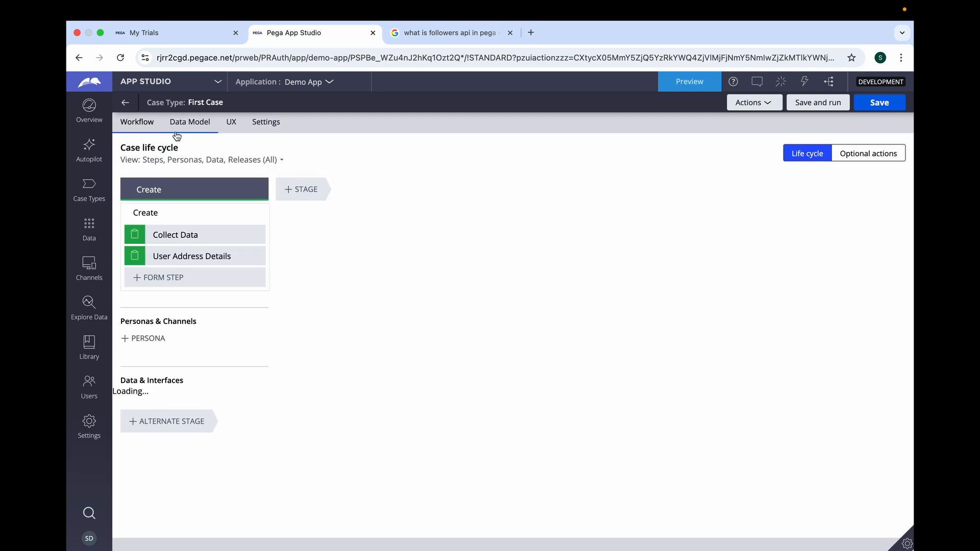
{"action": "left_click", "coordinate": [182, 127]}
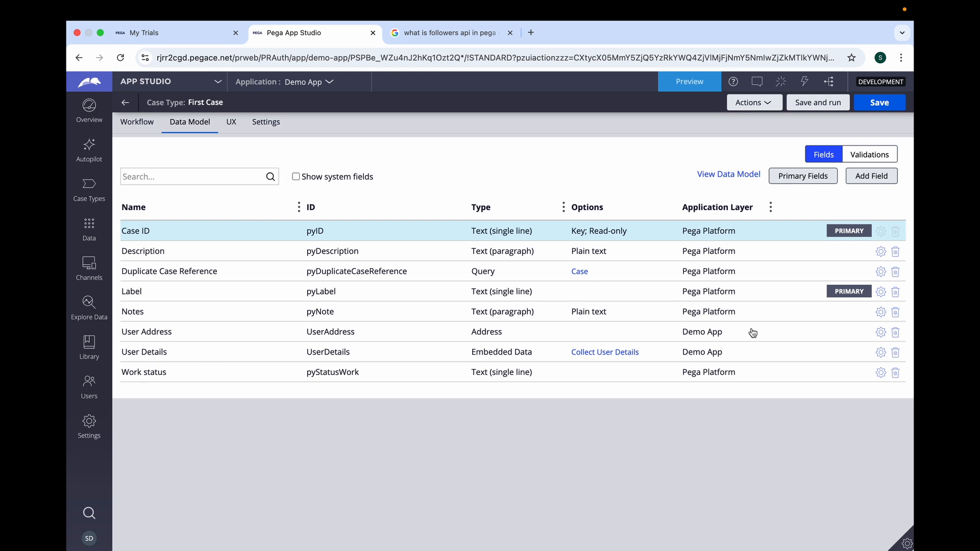
{"action": "left_click", "coordinate": [881, 332]}
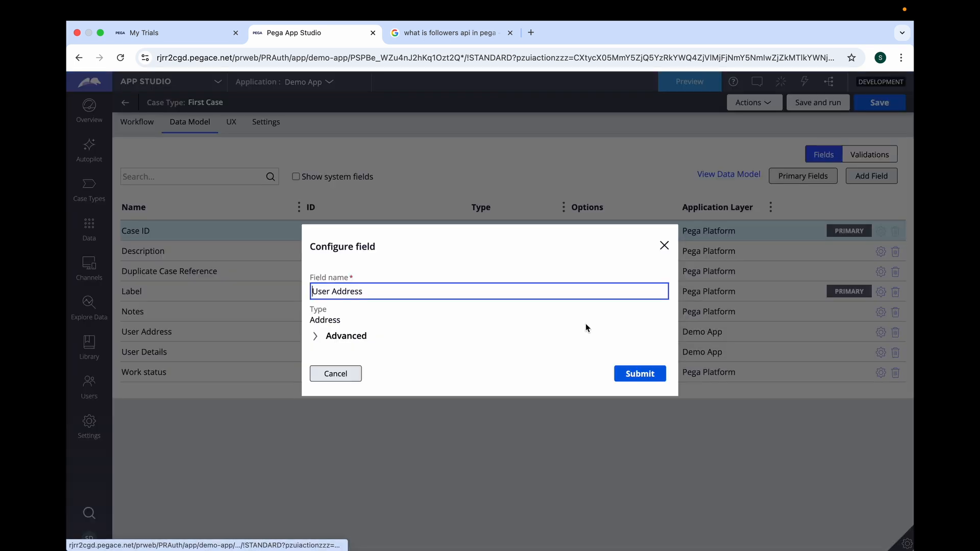
{"action": "left_click", "coordinate": [352, 373]}
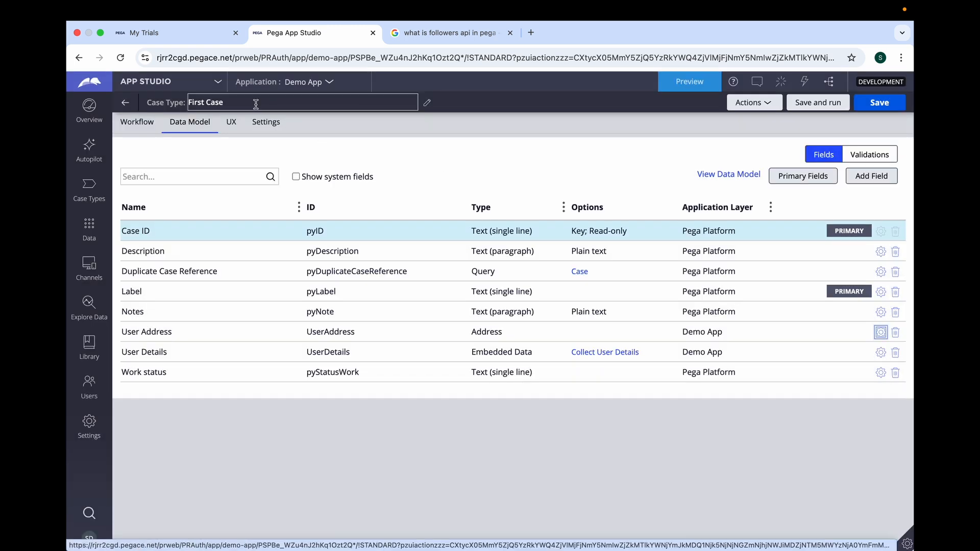
Switch to Dev Studio, open the UserAddress property from First Case's data model, and copy its page definition class
{"action": "left_click", "coordinate": [219, 83]}
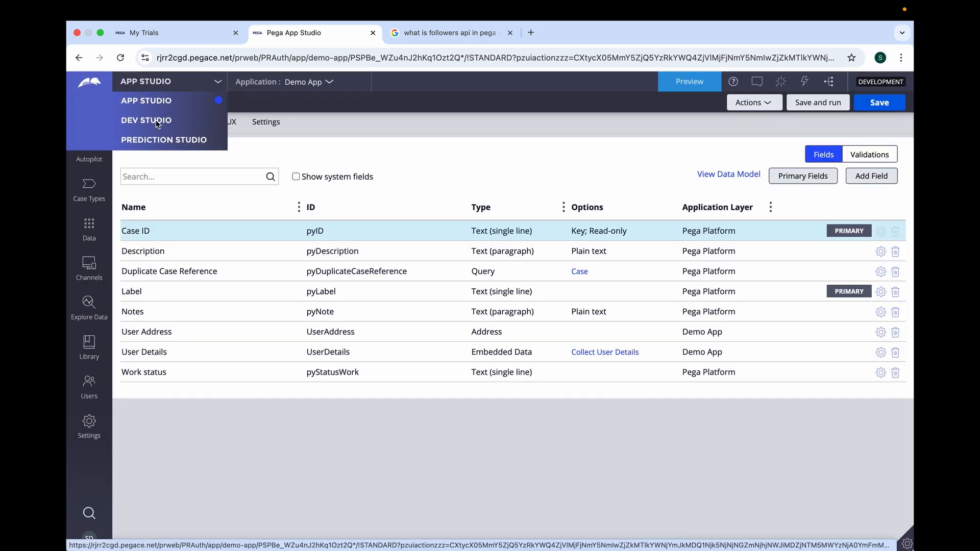
{"action": "left_click", "coordinate": [157, 122]}
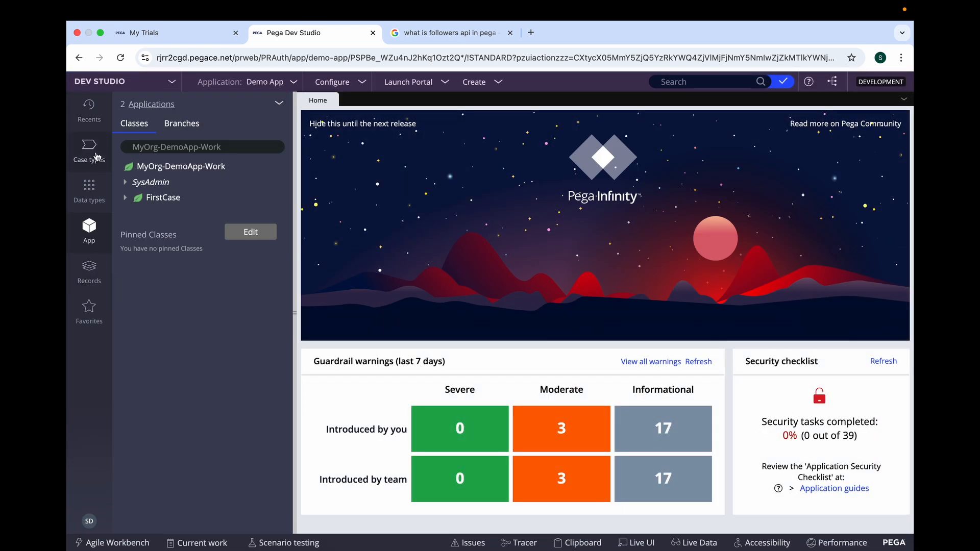
{"action": "left_click", "coordinate": [96, 155]}
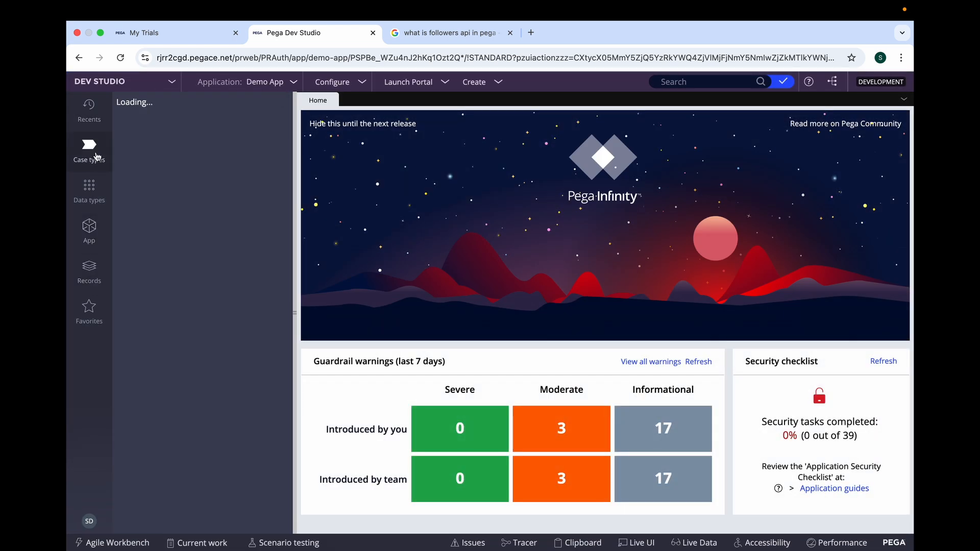
{"action": "left_click", "coordinate": [143, 145]}
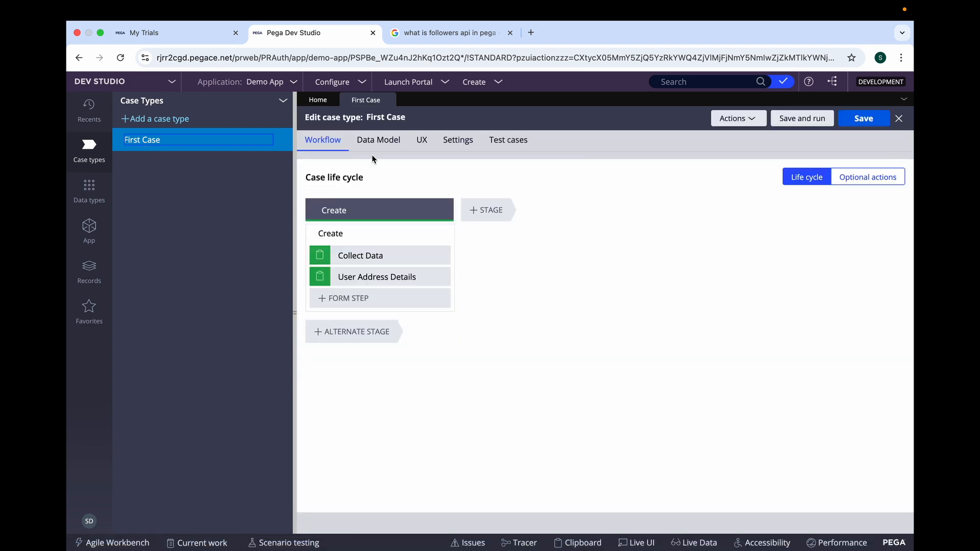
{"action": "left_click", "coordinate": [379, 142]}
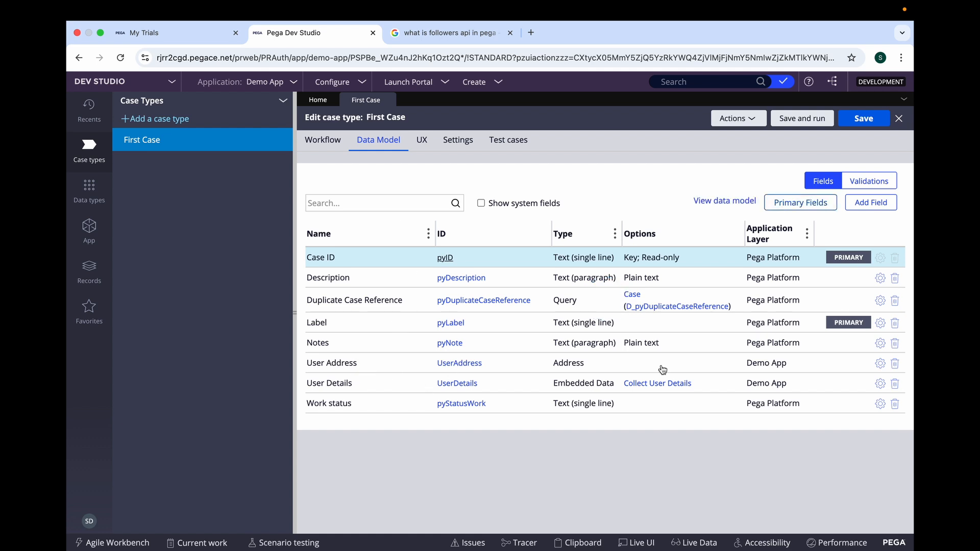
{"action": "left_click", "coordinate": [459, 364]}
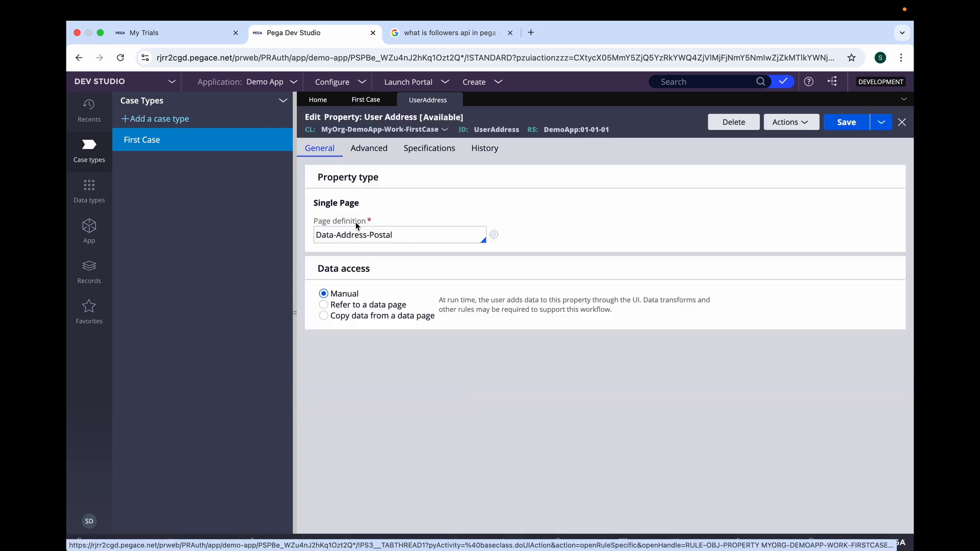
{"action": "left_click_drag", "start_coordinate": [318, 235], "coordinate": [399, 236]}
{"action": "key", "text": "super+c"}
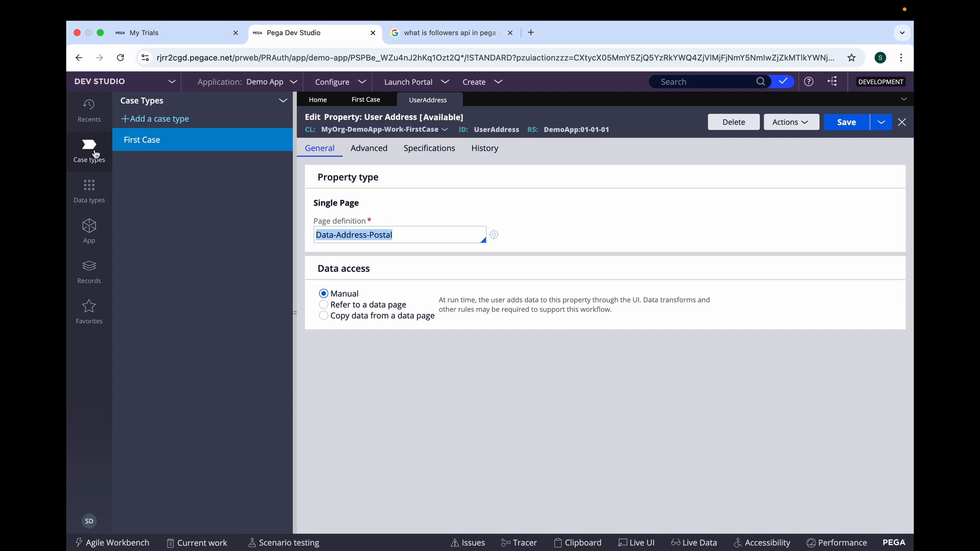
Add the existing data type Postal Address (Data-Address-Postal) to the application's data types
{"action": "left_click", "coordinate": [103, 189]}
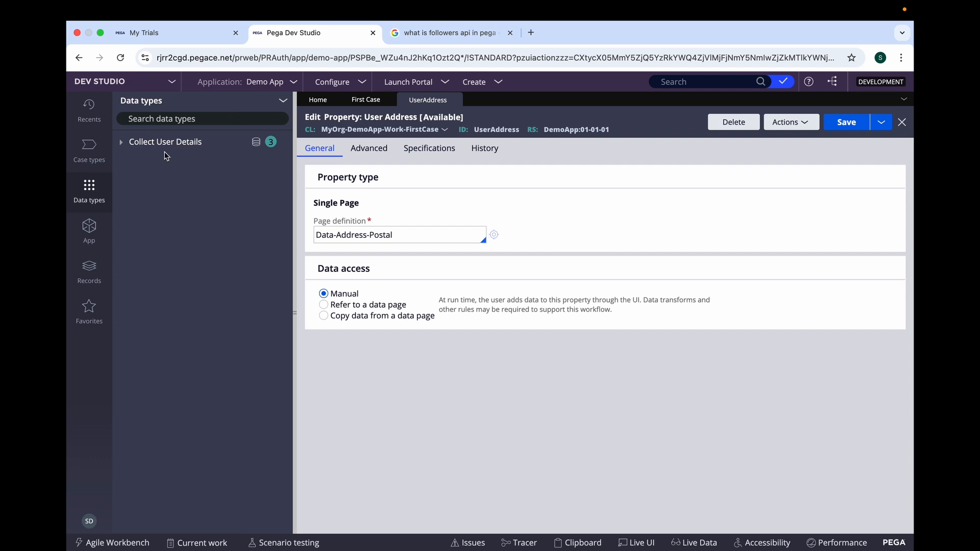
{"action": "left_click", "coordinate": [284, 100]}
{"action": "left_click", "coordinate": [308, 133]}
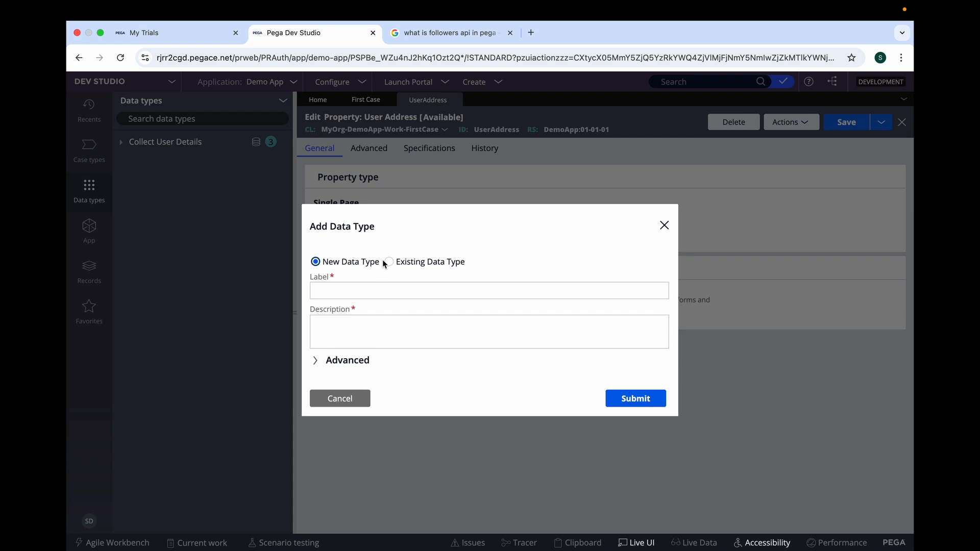
{"action": "left_click", "coordinate": [388, 262]}
{"action": "left_click", "coordinate": [349, 323]}
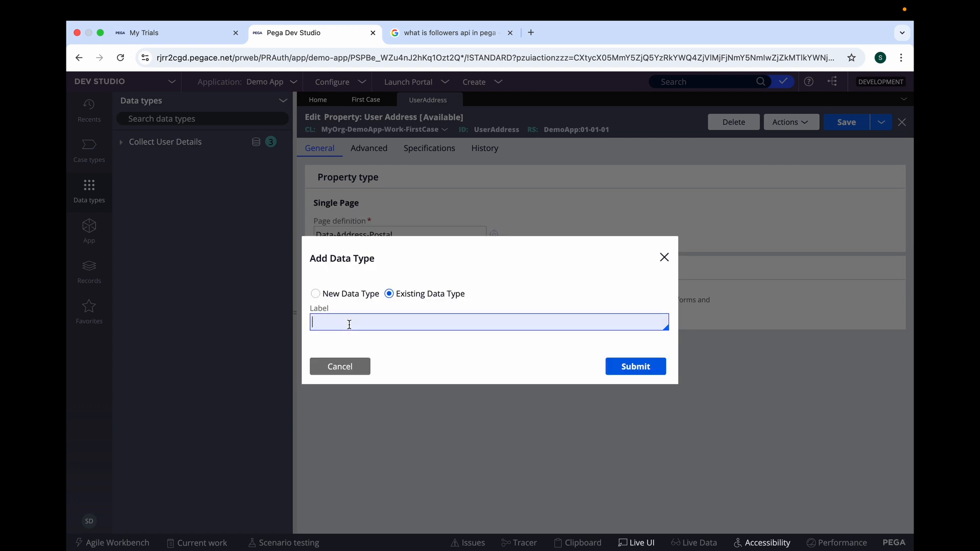
{"action": "key", "text": "super+v"}
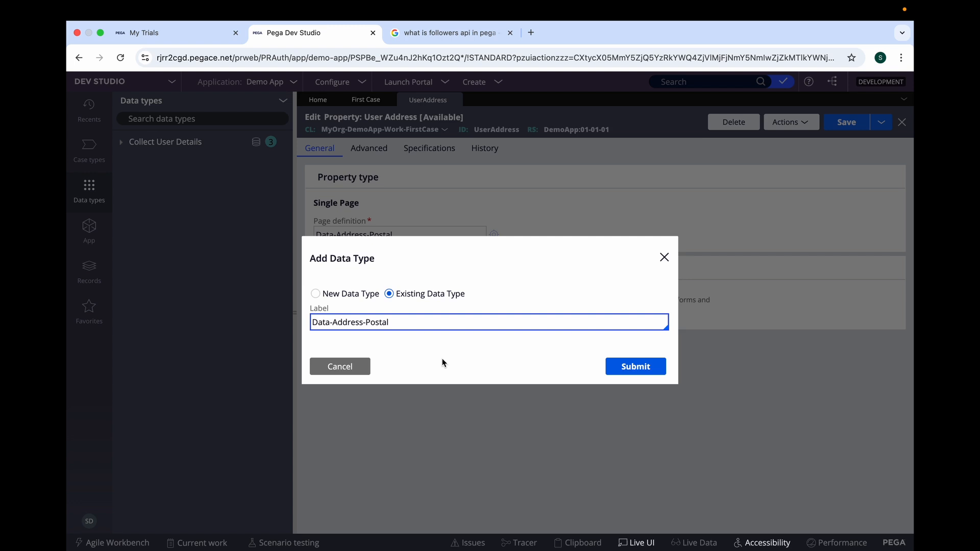
{"action": "left_click", "coordinate": [408, 317]}
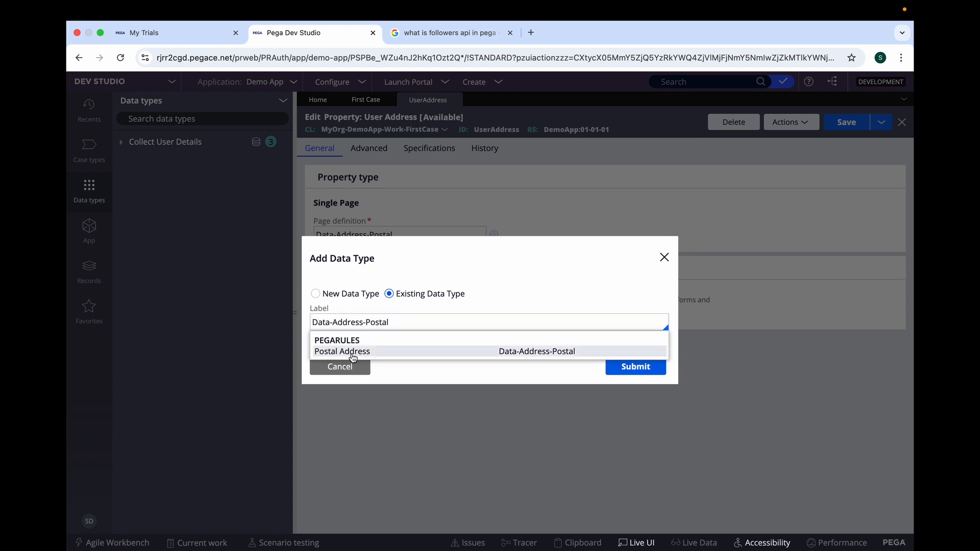
{"action": "left_click", "coordinate": [352, 352]}
{"action": "left_click", "coordinate": [629, 372]}
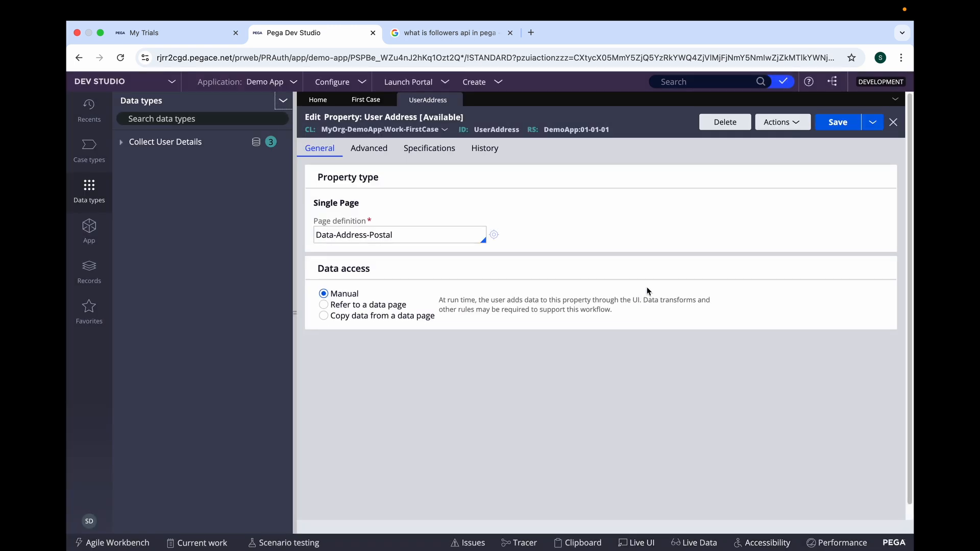
Review the page definition class of the UserAddress property, and open the Postal Address data object in App Studio
{"action": "left_click", "coordinate": [494, 236]}
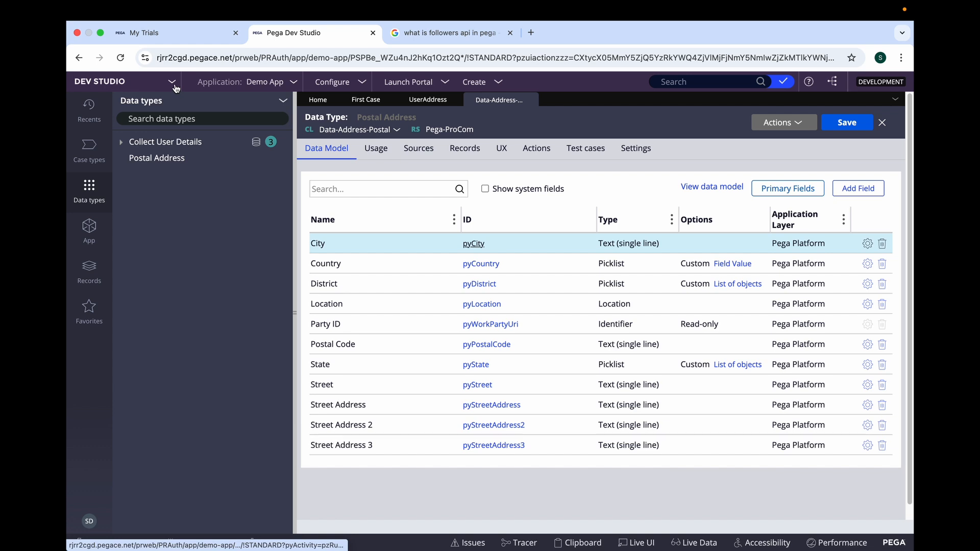
{"action": "left_click", "coordinate": [175, 84]}
{"action": "left_click", "coordinate": [159, 101]}
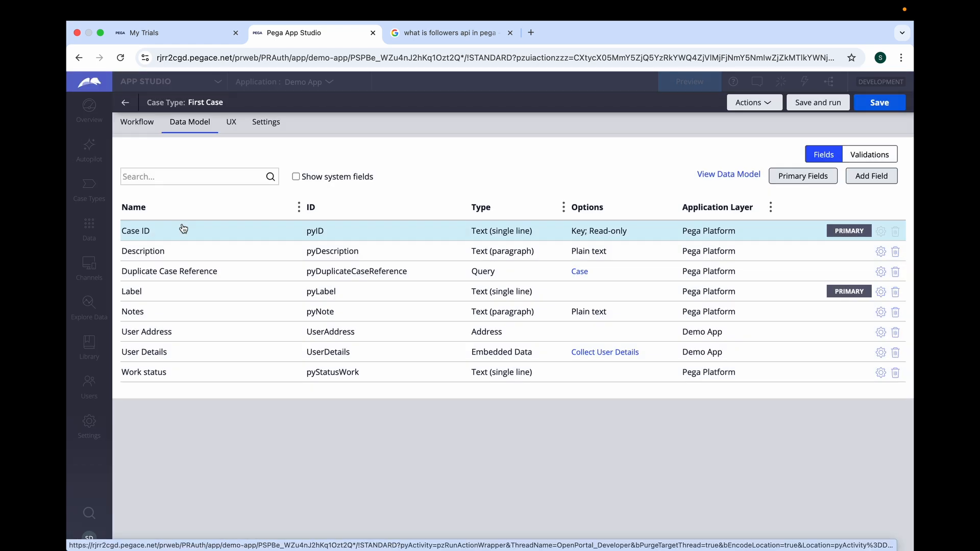
{"action": "left_click", "coordinate": [97, 227]}
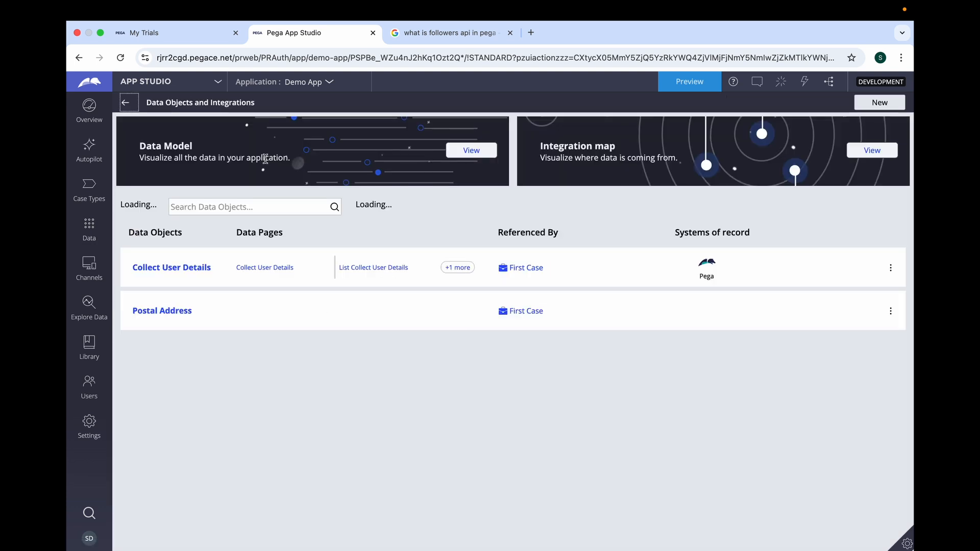
{"action": "left_click", "coordinate": [160, 312]}
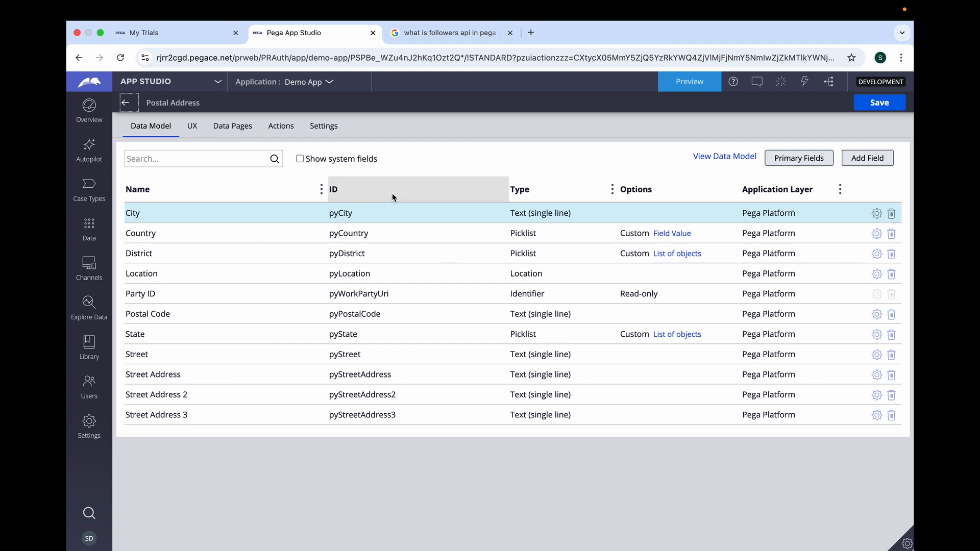
Examine the Postal Address data object's partial address form views and return to its data model
{"action": "left_click", "coordinate": [194, 127]}
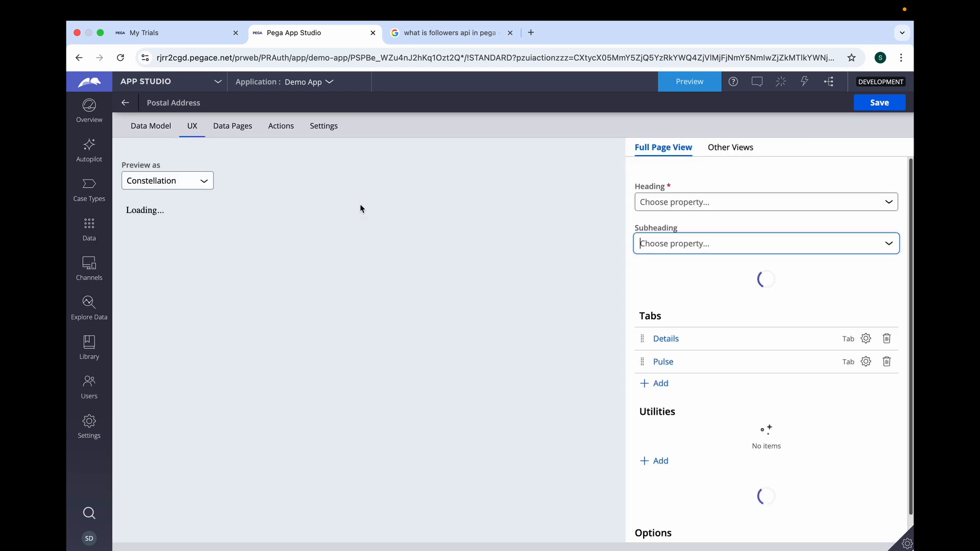
{"action": "left_click", "coordinate": [745, 149]}
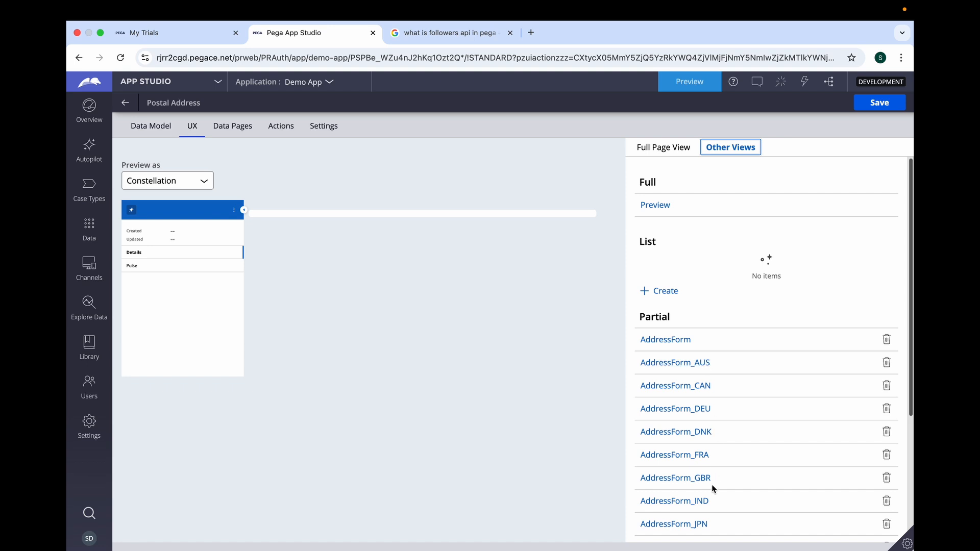
{"action": "mouse_move", "coordinate": [912, 204]}
{"action": "left_mouse_down"}
{"action": "mouse_move", "coordinate": [911, 281]}
{"action": "mouse_move", "coordinate": [912, 220]}
{"action": "left_mouse_up"}
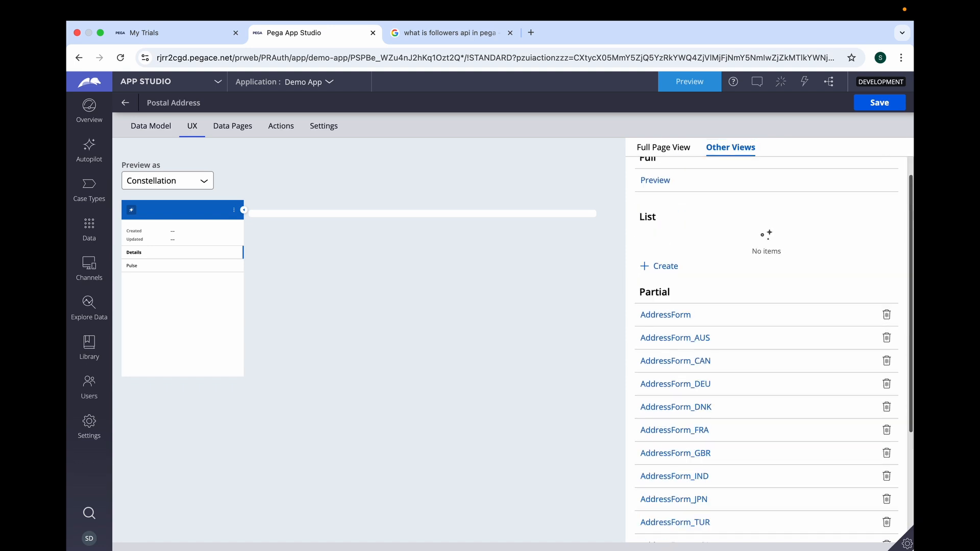
{"action": "left_click", "coordinate": [159, 128]}
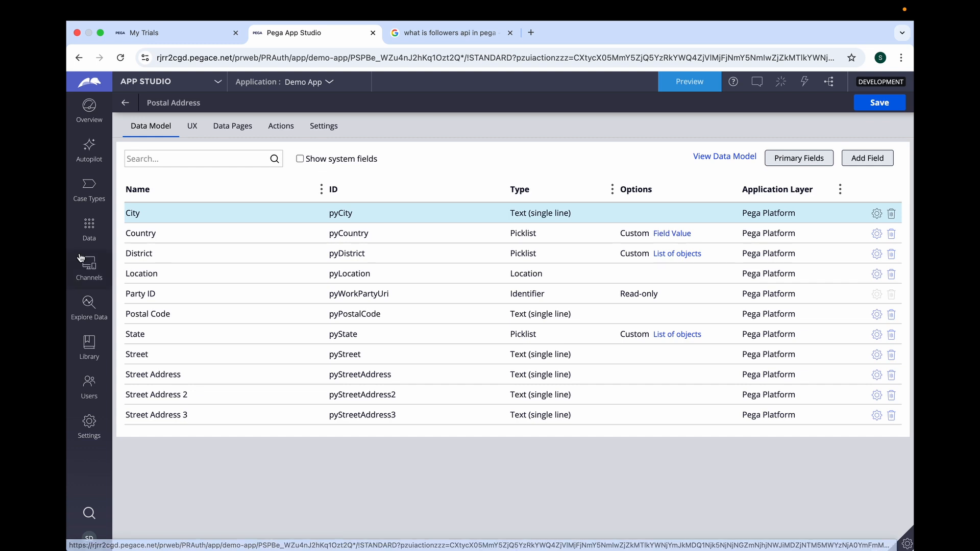
In Dev Studio, open Postal Address's pyCountry property and examine its data page, value property and display text property
{"action": "left_click", "coordinate": [220, 83]}
{"action": "left_click", "coordinate": [170, 118]}
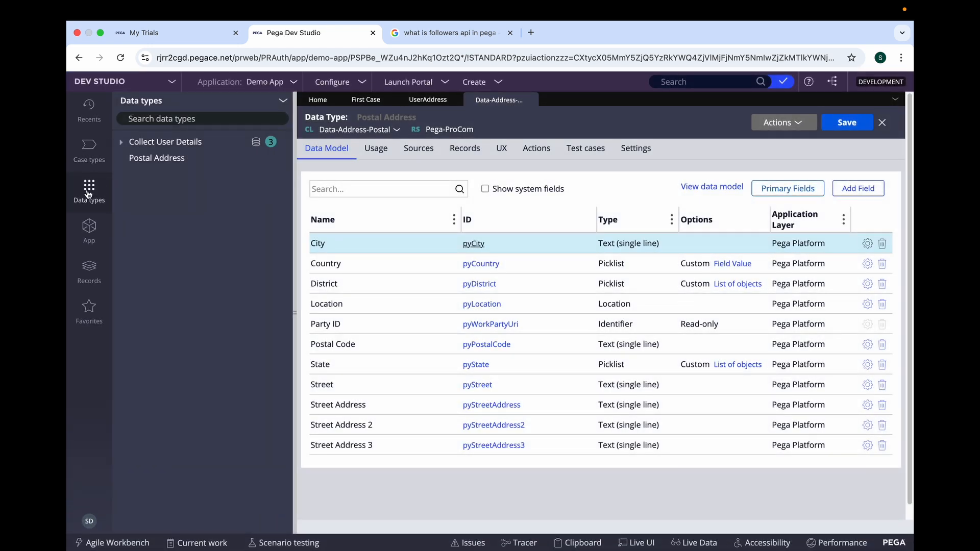
{"action": "left_click", "coordinate": [153, 160]}
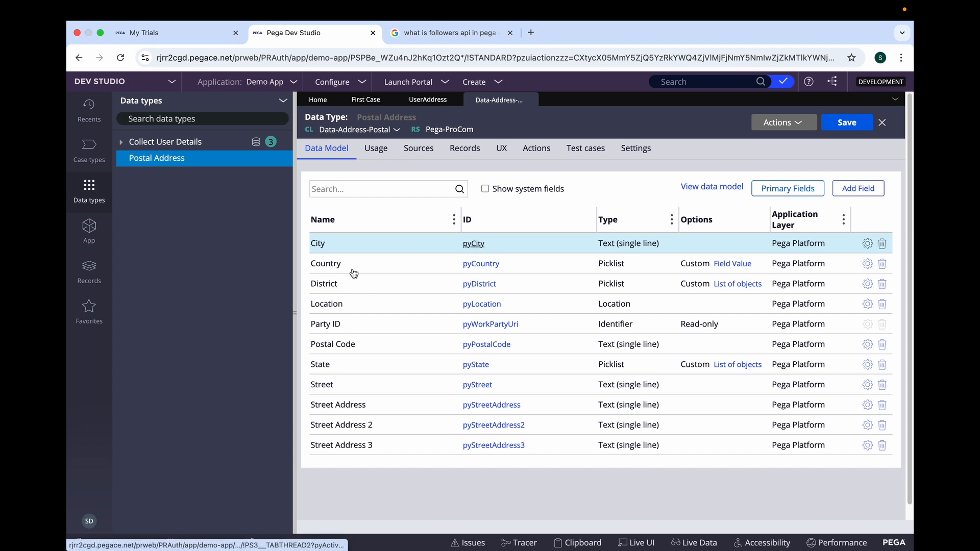
{"action": "left_click", "coordinate": [475, 264]}
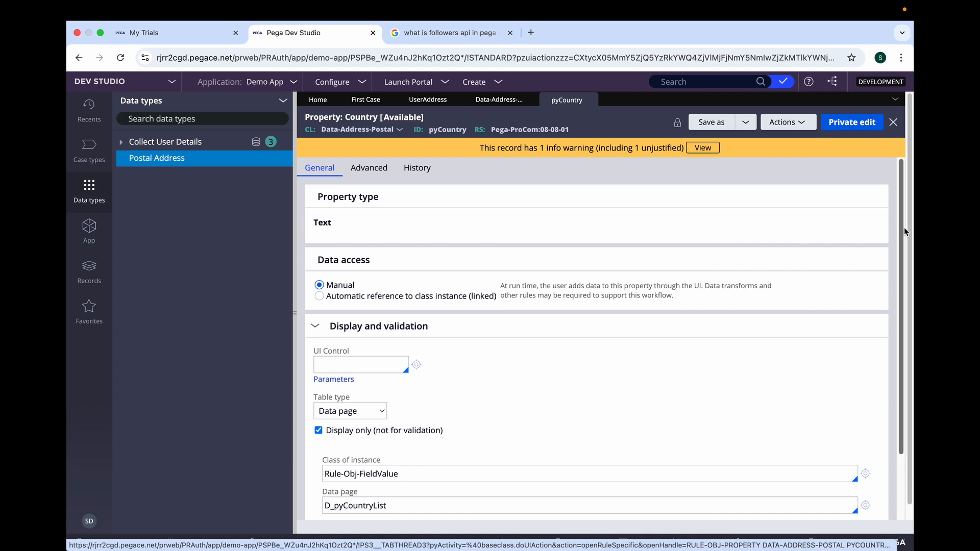
{"action": "scroll", "coordinate": [866, 337], "scroll_direction": "down", "scroll_amount": 3}
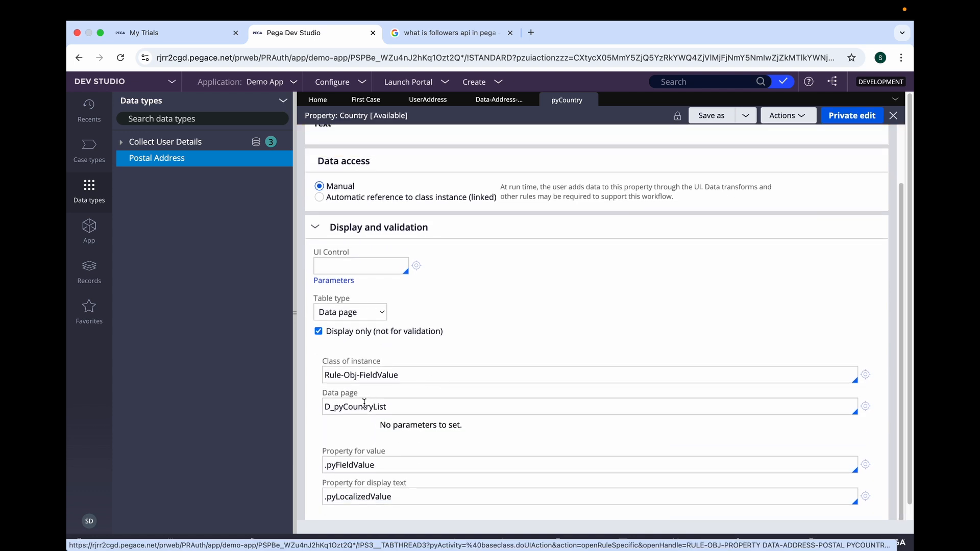
{"action": "double_click", "coordinate": [390, 411]}
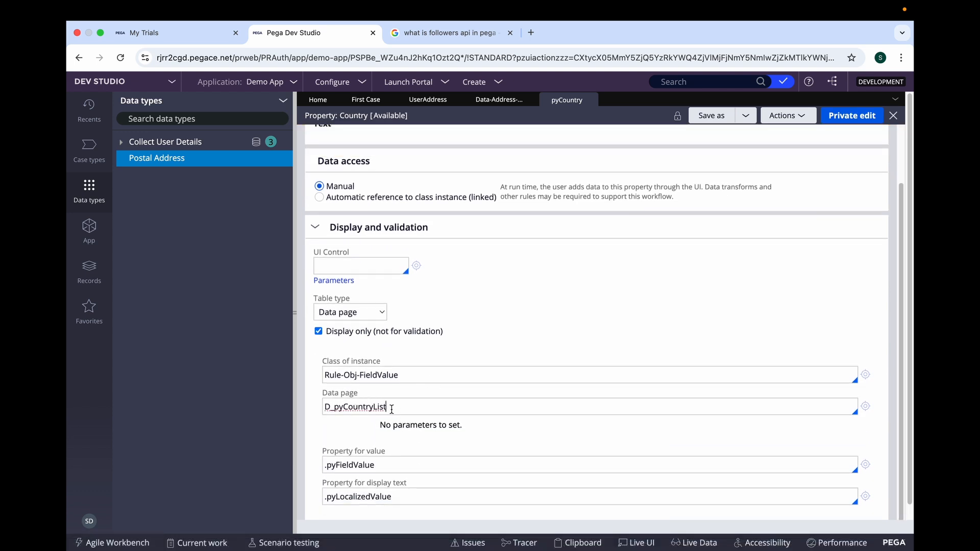
{"action": "double_click", "coordinate": [354, 467]}
{"action": "double_click", "coordinate": [363, 498]}
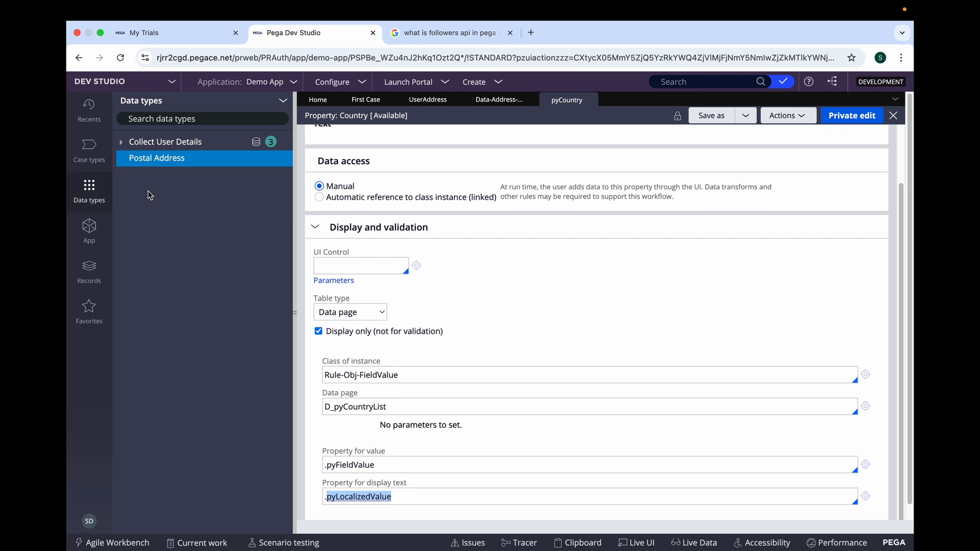
Open Postal Address's pyState property, its D_pyStateList data page, and the pyPopulateStateList data transform that sources it
{"action": "left_click", "coordinate": [155, 159]}
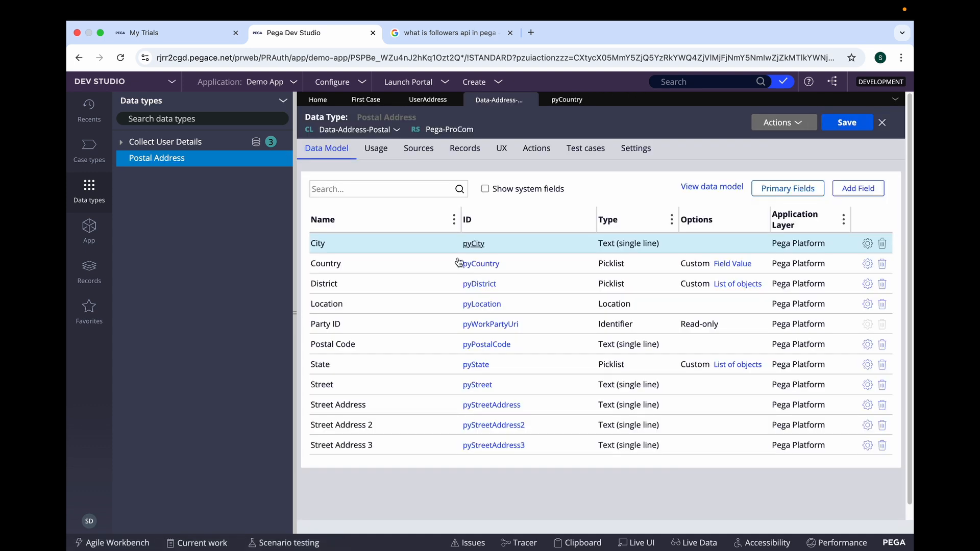
{"action": "left_click", "coordinate": [475, 366]}
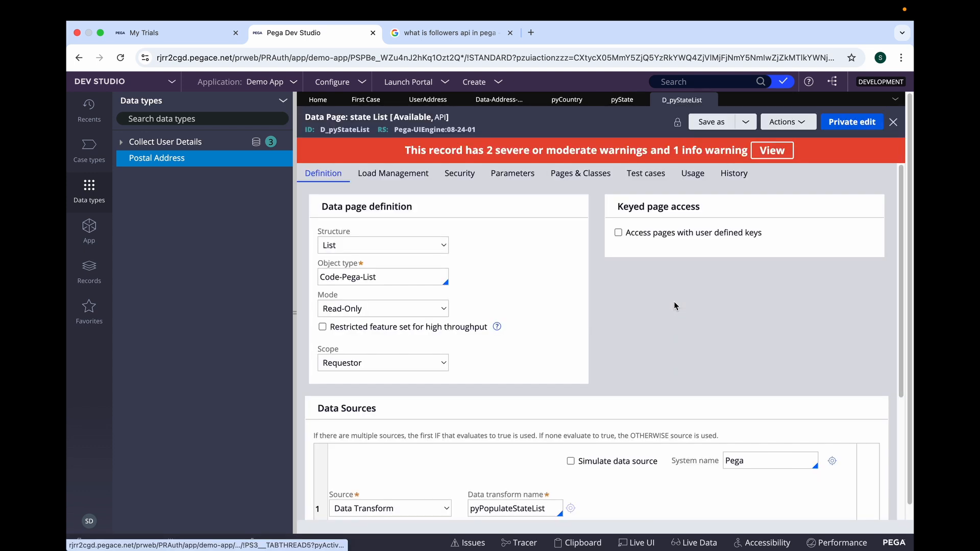
{"action": "double_click", "coordinate": [559, 509]}
{"action": "left_click", "coordinate": [571, 509]}
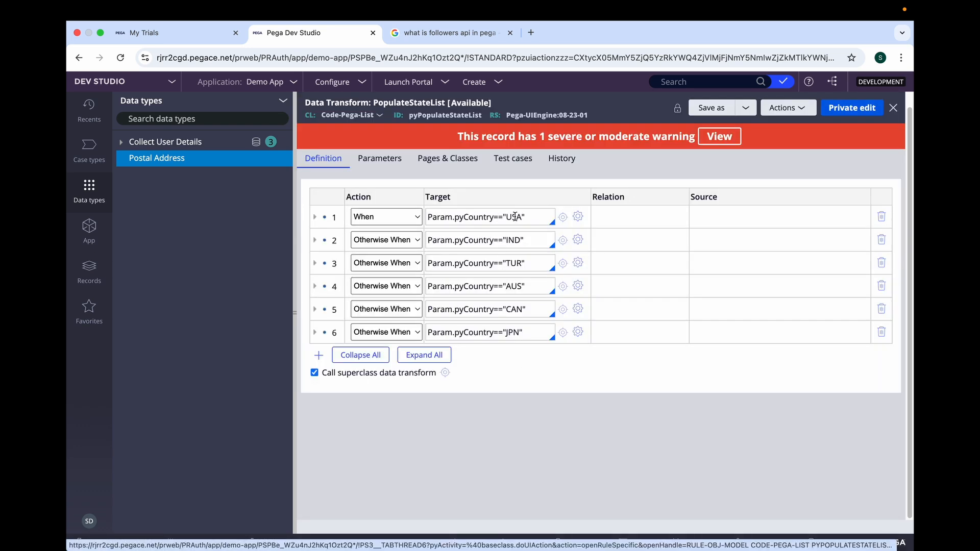
Examine the USA condition and its first state entry in the pyPopulateStateList data transform, and collapse them again
{"action": "double_click", "coordinate": [517, 217]}
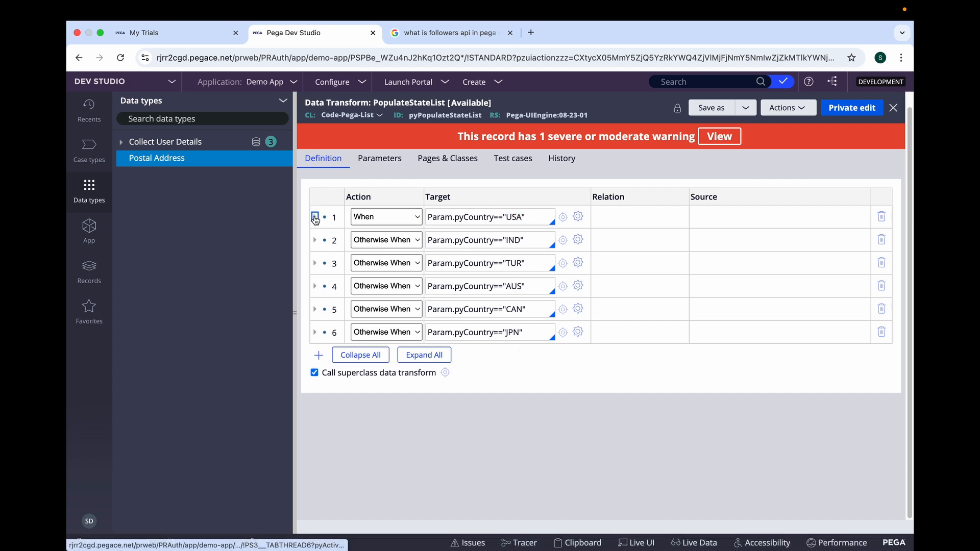
{"action": "left_click", "coordinate": [314, 217]}
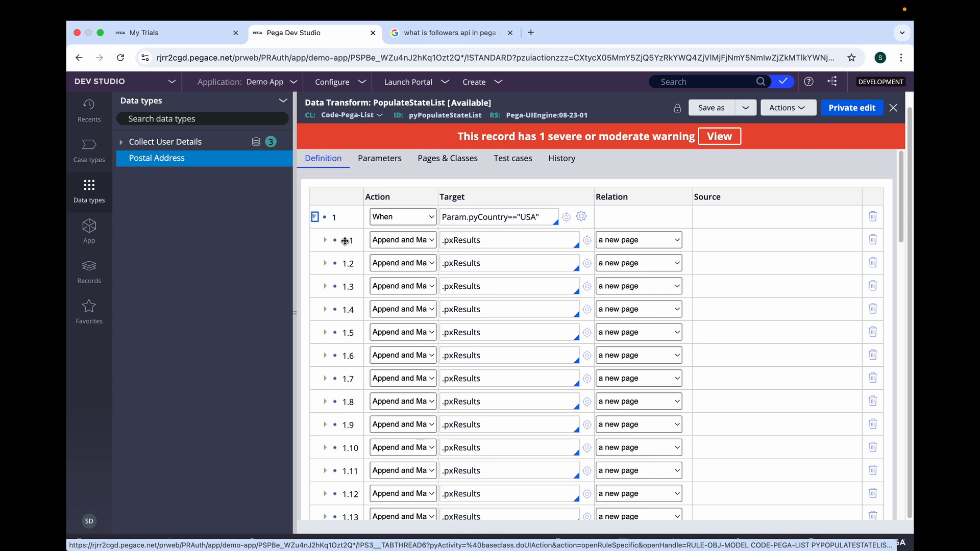
{"action": "left_click", "coordinate": [324, 240]}
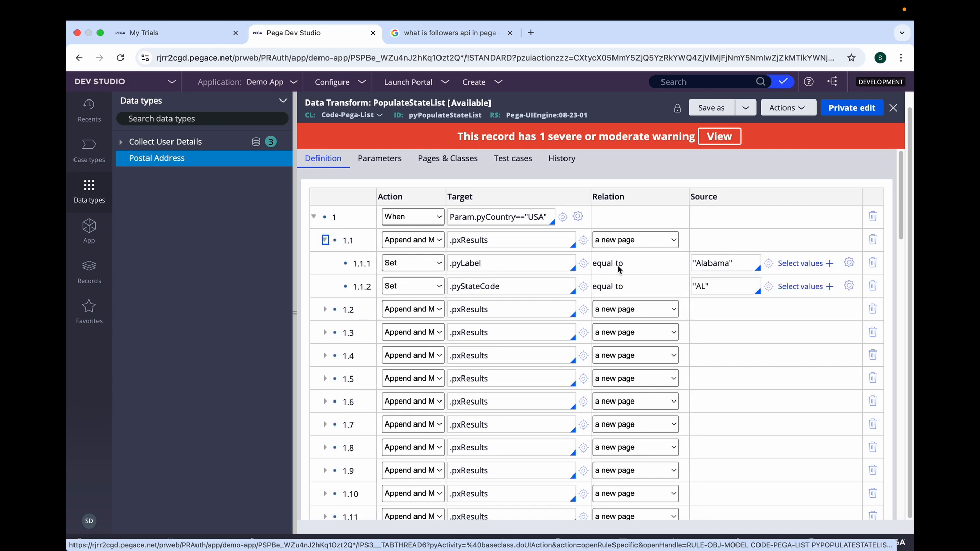
{"action": "double_click", "coordinate": [708, 263]}
{"action": "double_click", "coordinate": [706, 286]}
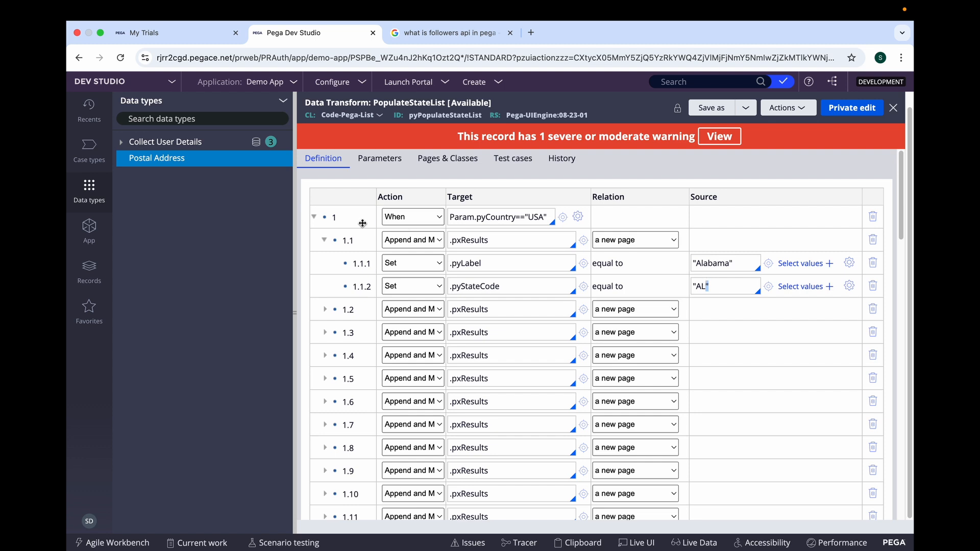
{"action": "left_click", "coordinate": [324, 240]}
{"action": "left_click", "coordinate": [314, 217]}
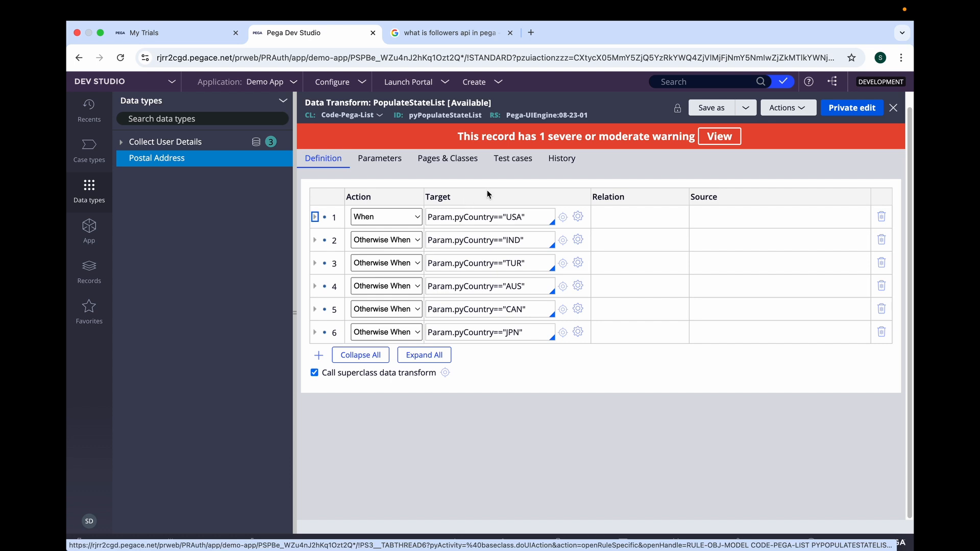
Return to the Postal Address data type, switch to App Studio, and open the application's data objects overview
{"action": "left_click", "coordinate": [166, 158]}
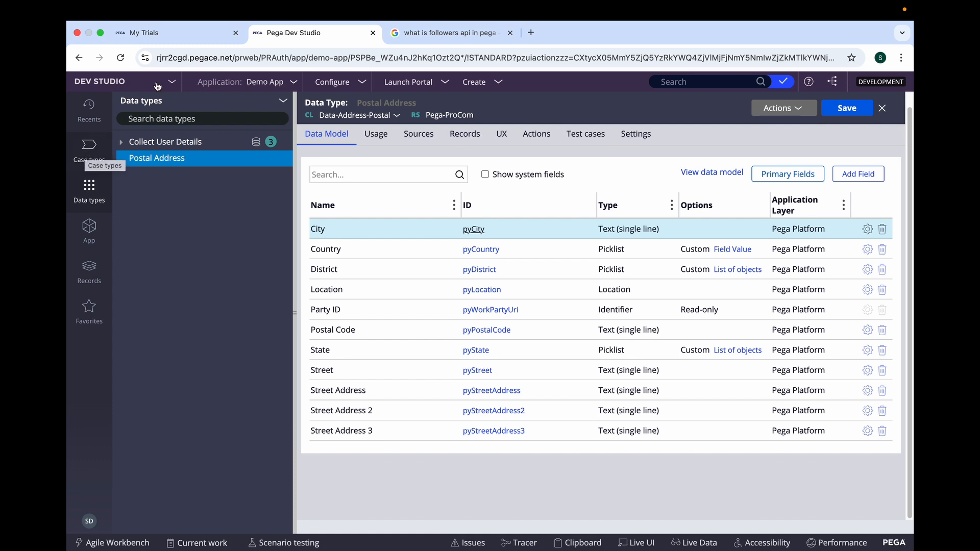
{"action": "left_click", "coordinate": [172, 82]}
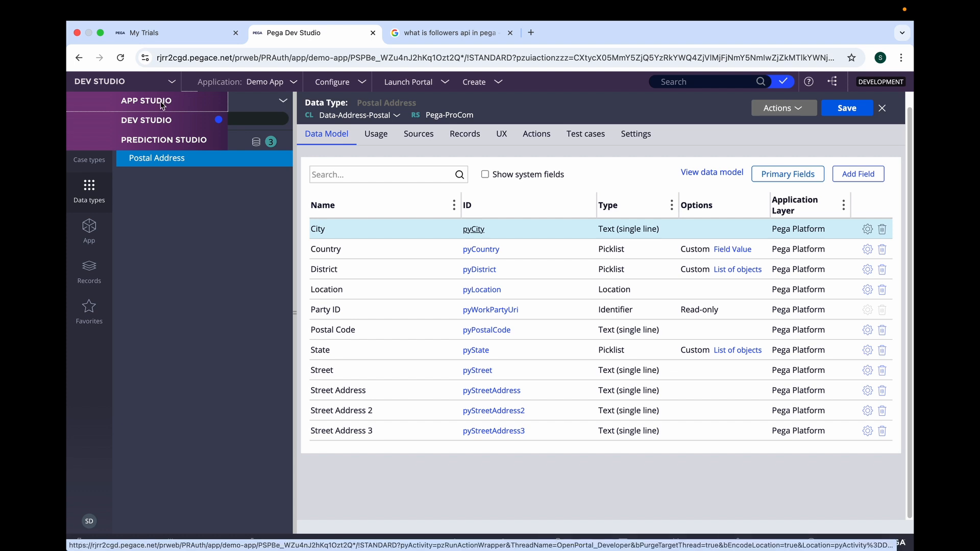
{"action": "left_click", "coordinate": [160, 101]}
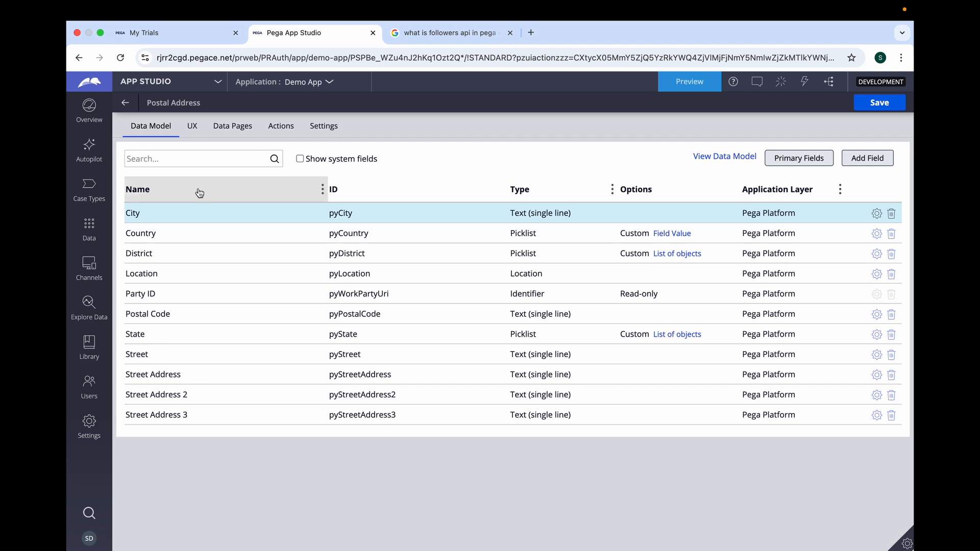
{"action": "left_click", "coordinate": [87, 228]}
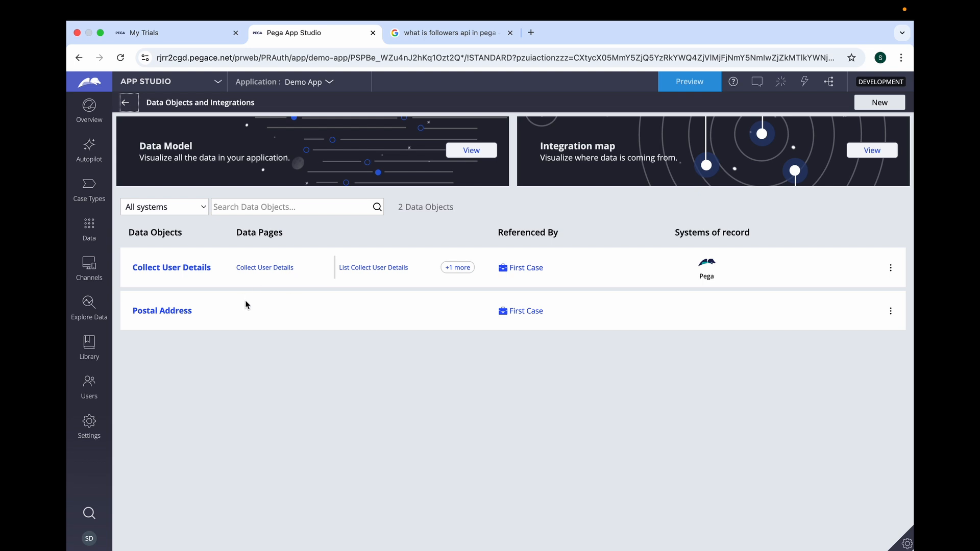
{"action": "left_click", "coordinate": [92, 236]}
Create a data object named User Address, defining its source now with Pega as the system and a manually created data model
{"action": "left_click", "coordinate": [879, 102]}
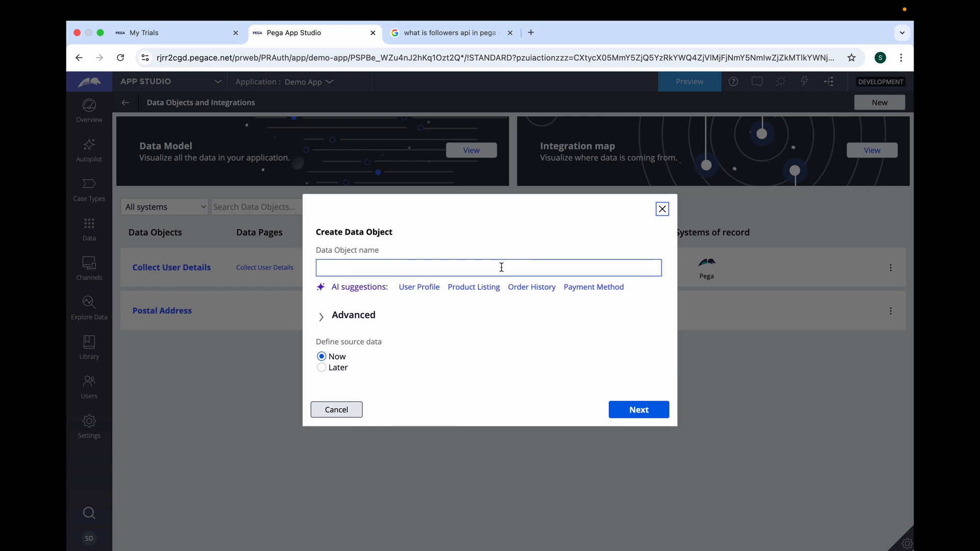
{"action": "left_click", "coordinate": [501, 267]}
{"action": "type", "text": "User Address"}
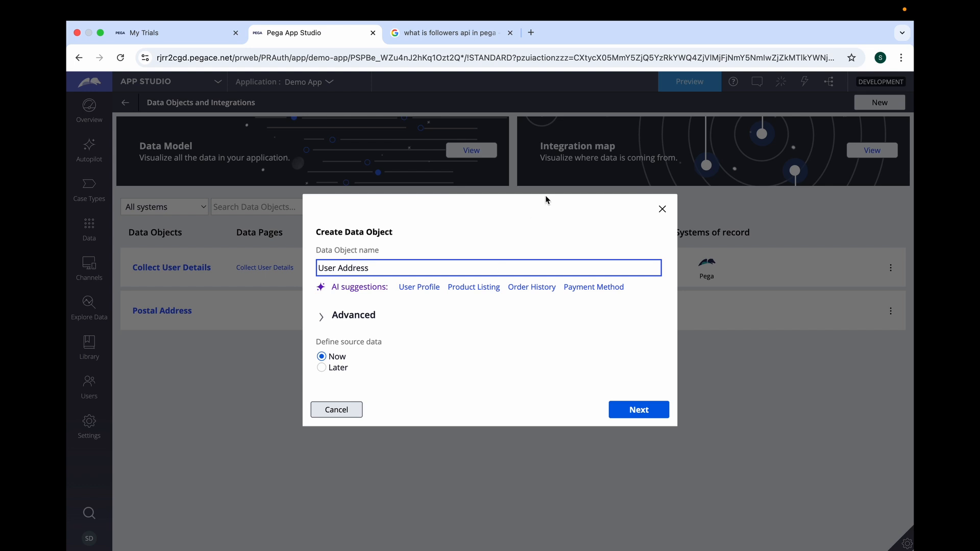
{"action": "left_click", "coordinate": [523, 235]}
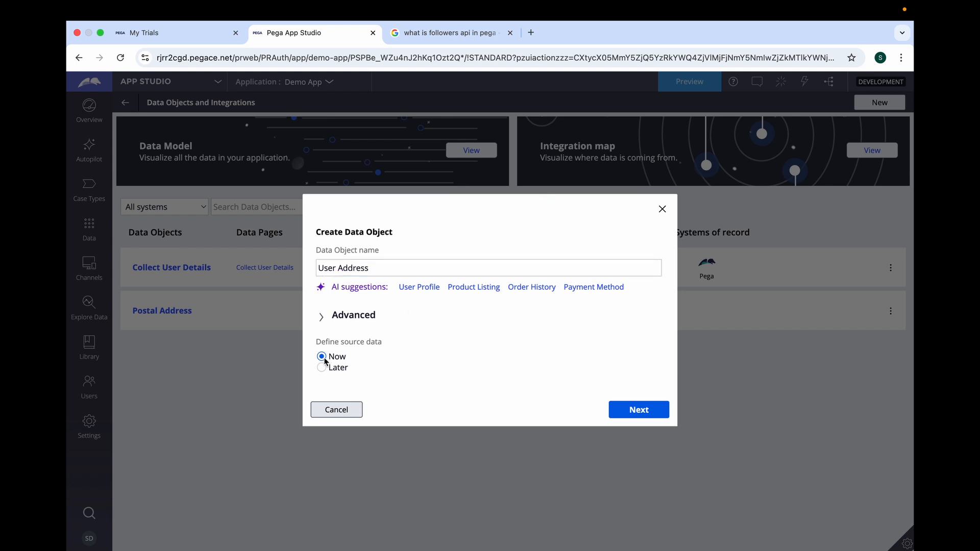
{"action": "left_click", "coordinate": [646, 415]}
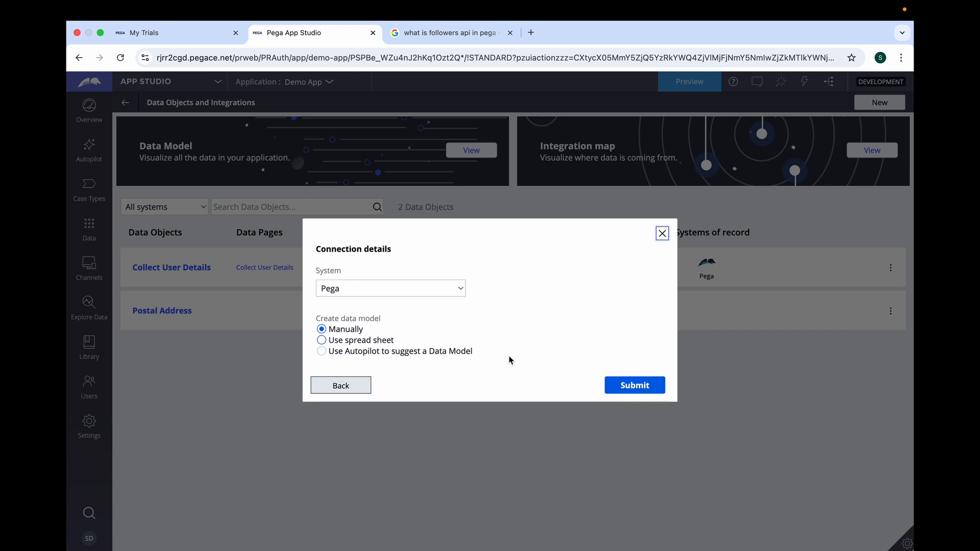
{"action": "left_click", "coordinate": [632, 391]}
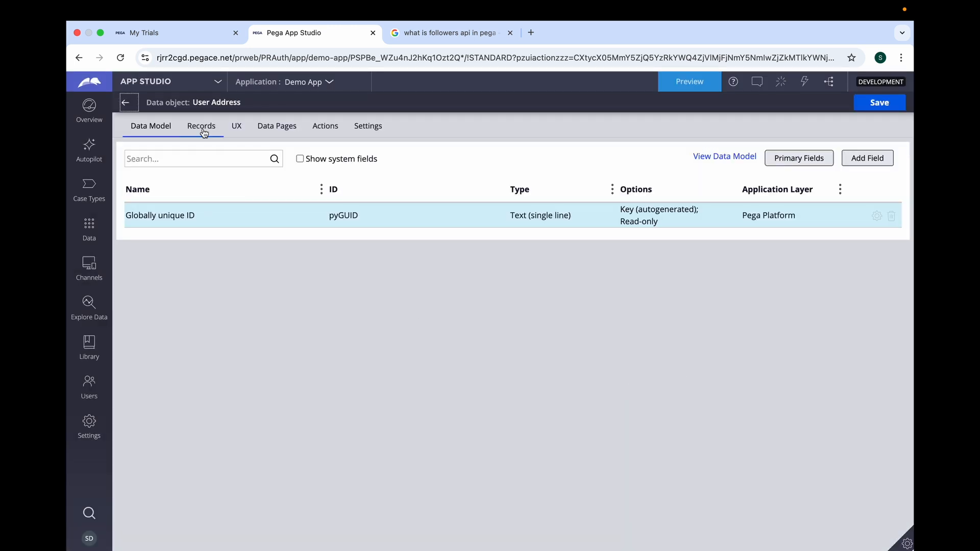
Add an Address Type picklist field to User Address, displayed as a drop-down list with local options generated by Autopilot
{"action": "left_click", "coordinate": [862, 159]}
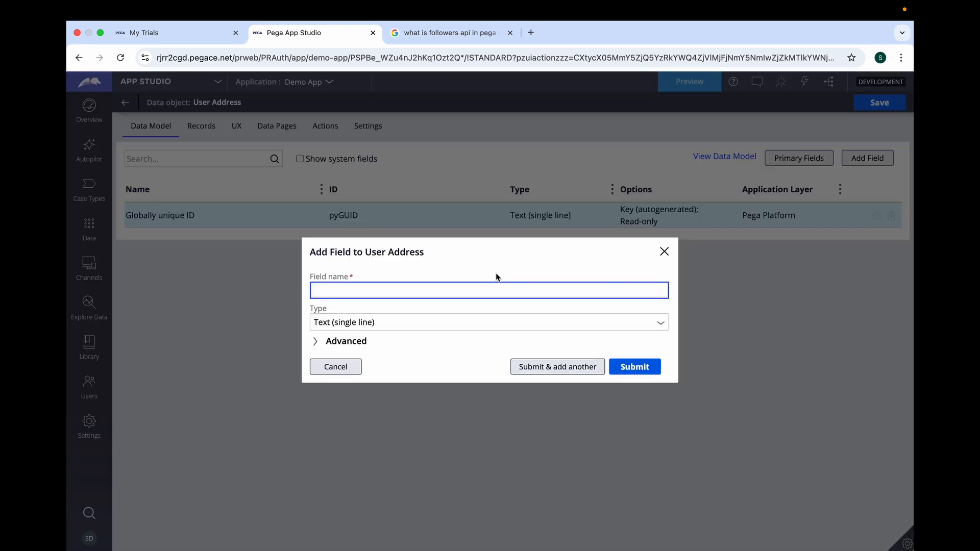
{"action": "type", "text": "AddressTy"}
{"action": "key", "text": "BackSpace"}
{"action": "key", "text": "BackSpace"}
{"action": "type", "text": "Type"}
{"action": "left_click", "coordinate": [665, 326]}
{"action": "left_click", "coordinate": [664, 326]}
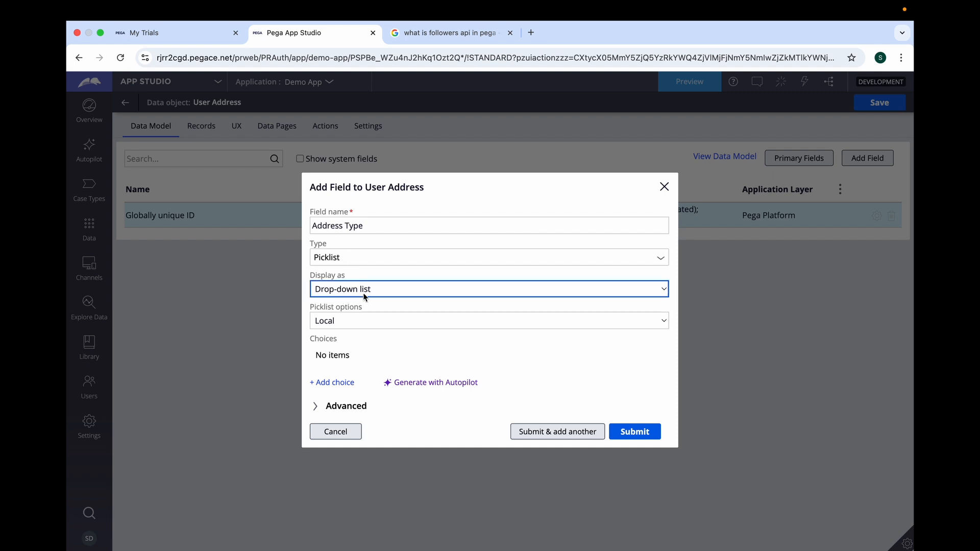
{"action": "left_click", "coordinate": [343, 325]}
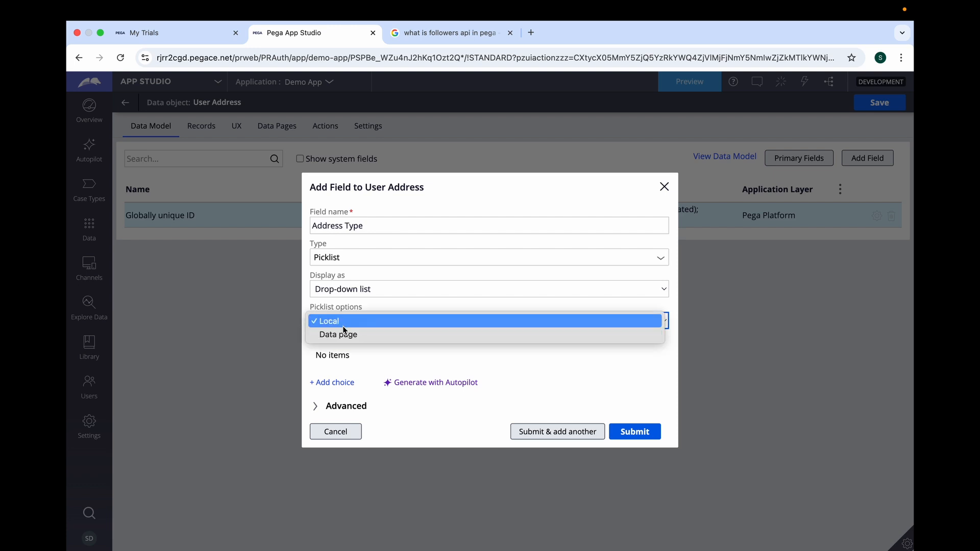
{"action": "left_click", "coordinate": [345, 325]}
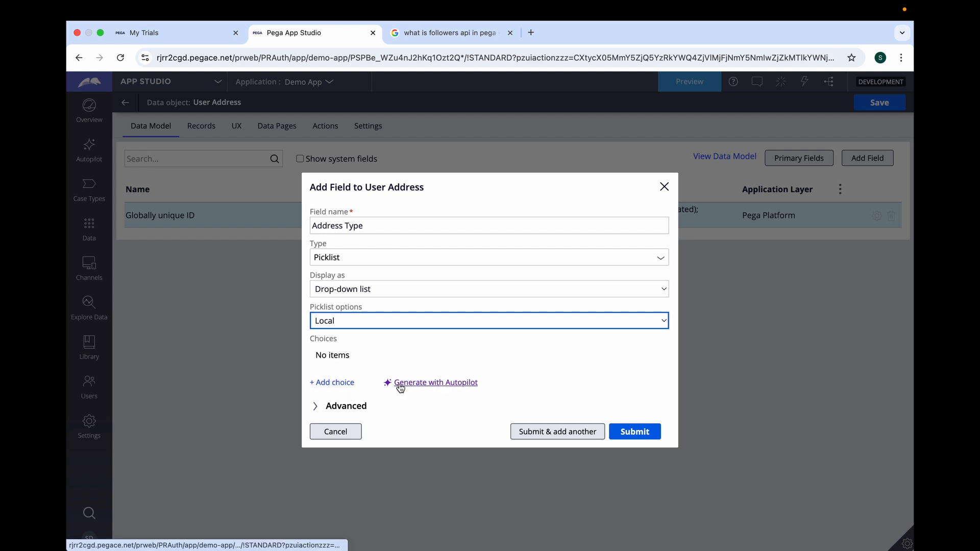
{"action": "left_click", "coordinate": [424, 388]}
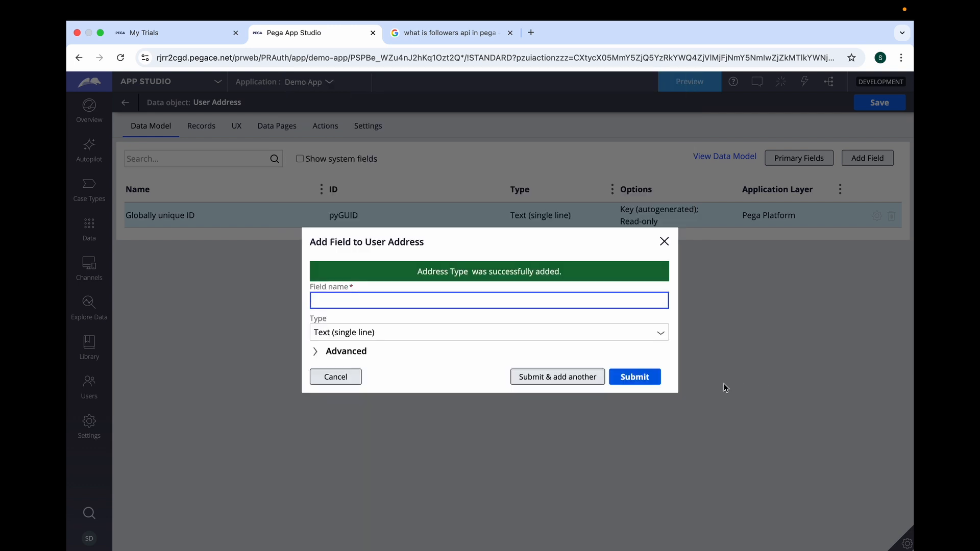
Add Country and State to the User Address data object as single-line text fields
{"action": "type", "text": "Country"}
{"action": "left_click", "coordinate": [580, 242]}
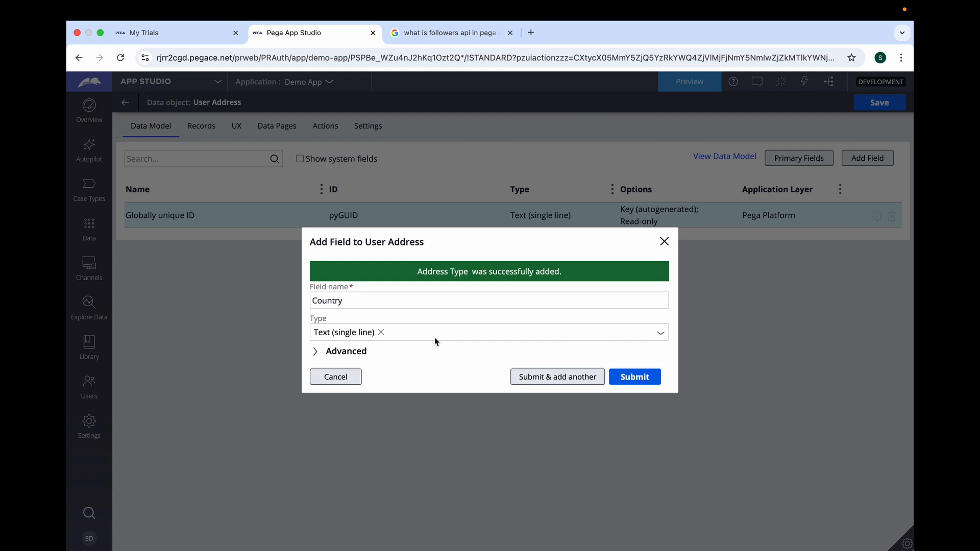
{"action": "left_click", "coordinate": [330, 307]}
{"action": "left_click", "coordinate": [555, 378]}
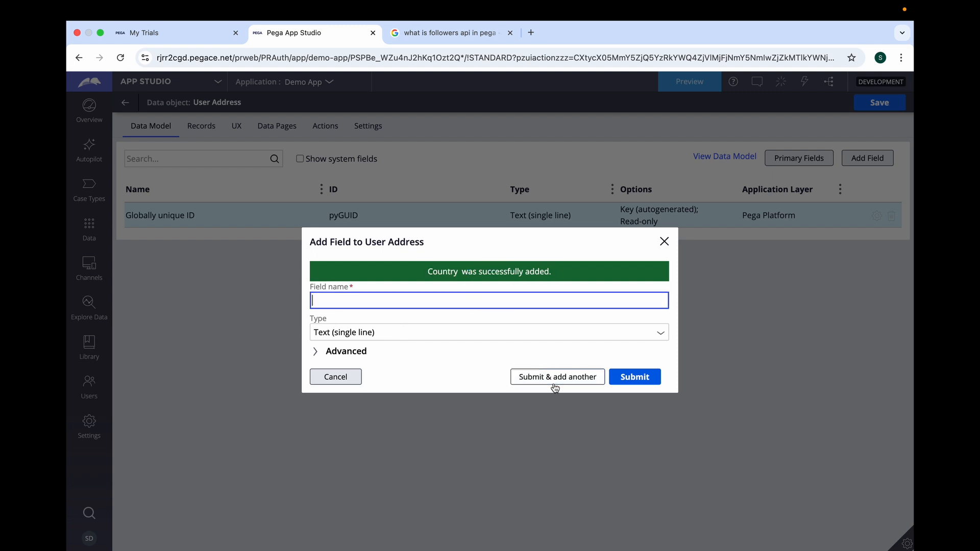
{"action": "type", "text": "State"}
{"action": "left_click", "coordinate": [536, 253]}
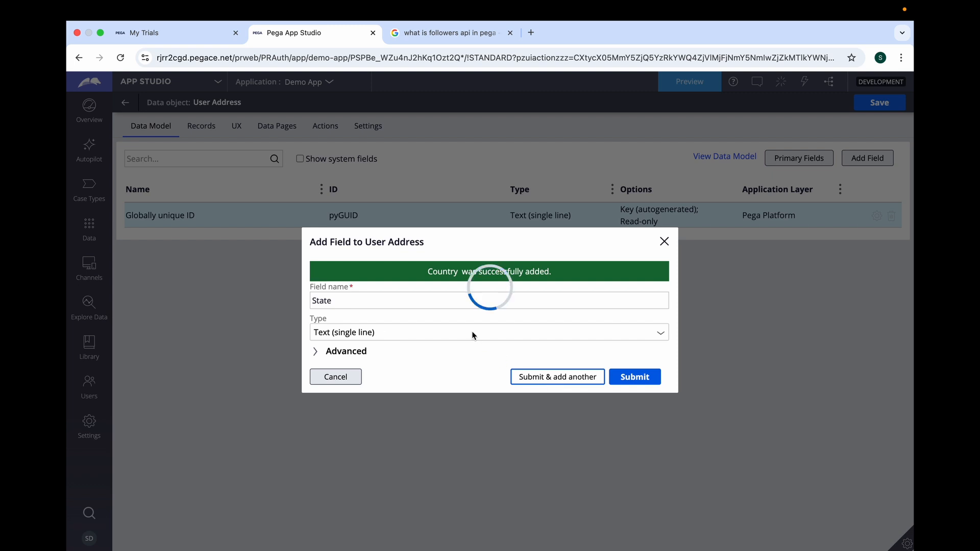
Add a single-line text field named Pin code to User Address and save the data object
{"action": "type", "text": "Pin cod"}
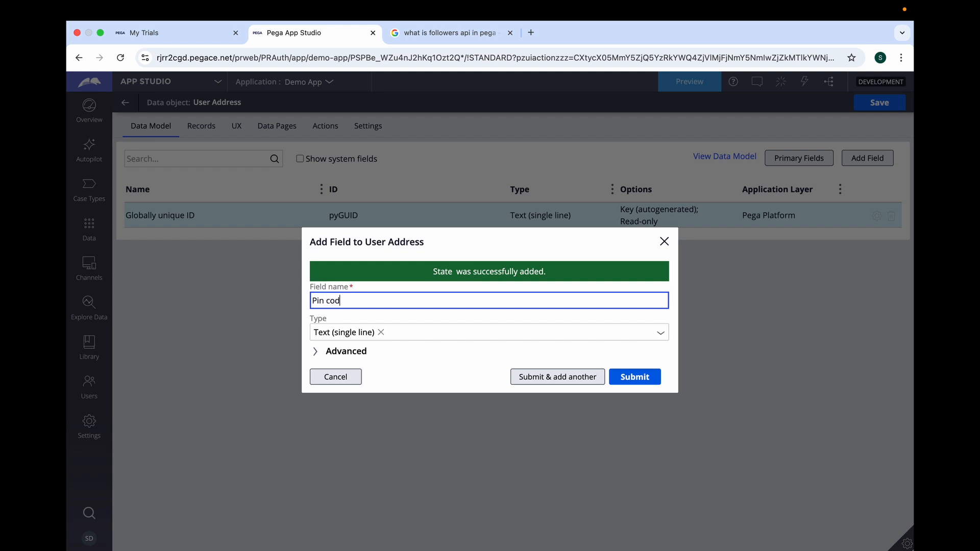
{"action": "type", "text": "e"}
{"action": "left_click", "coordinate": [635, 377]}
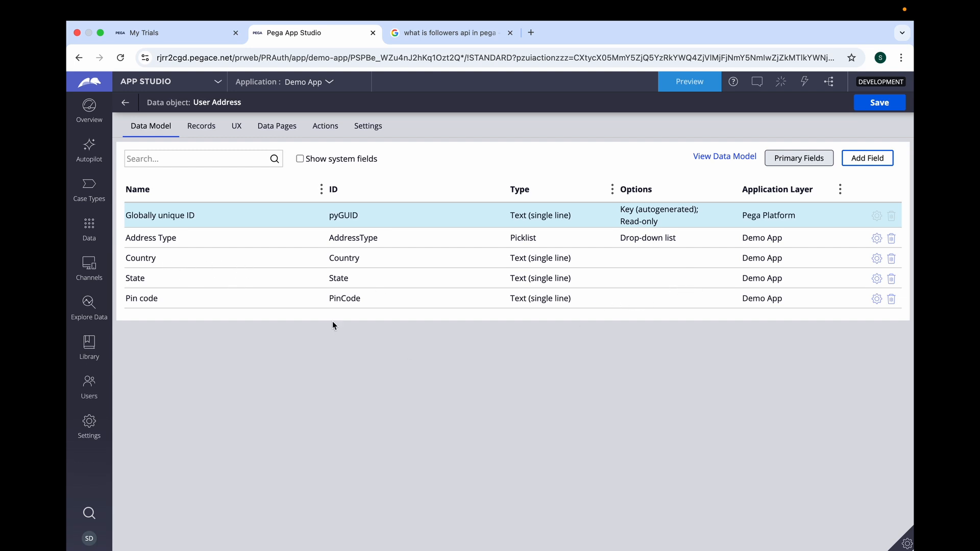
{"action": "left_click", "coordinate": [879, 104]}
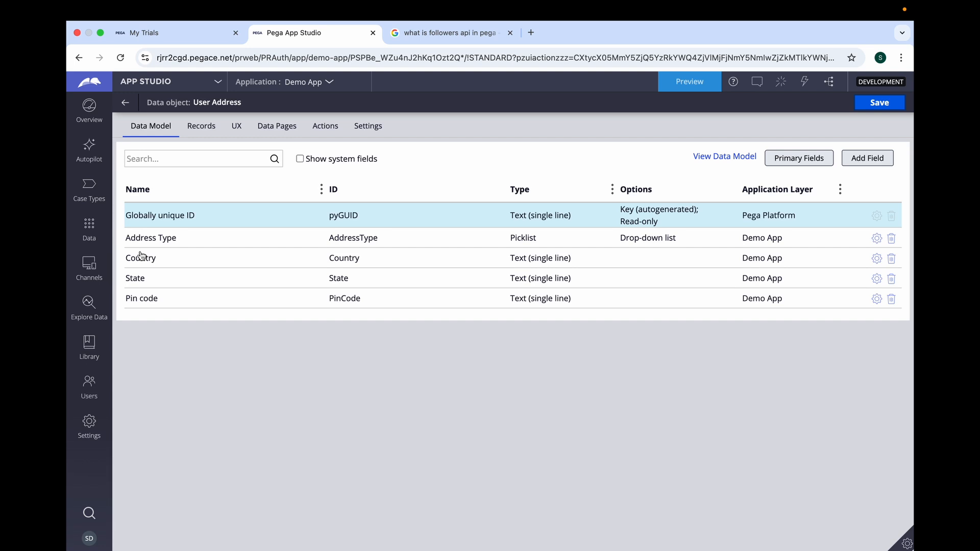
Start a new data object named Country, sourced from Pega, and have Autopilot suggest its data model
{"action": "left_click", "coordinate": [89, 229]}
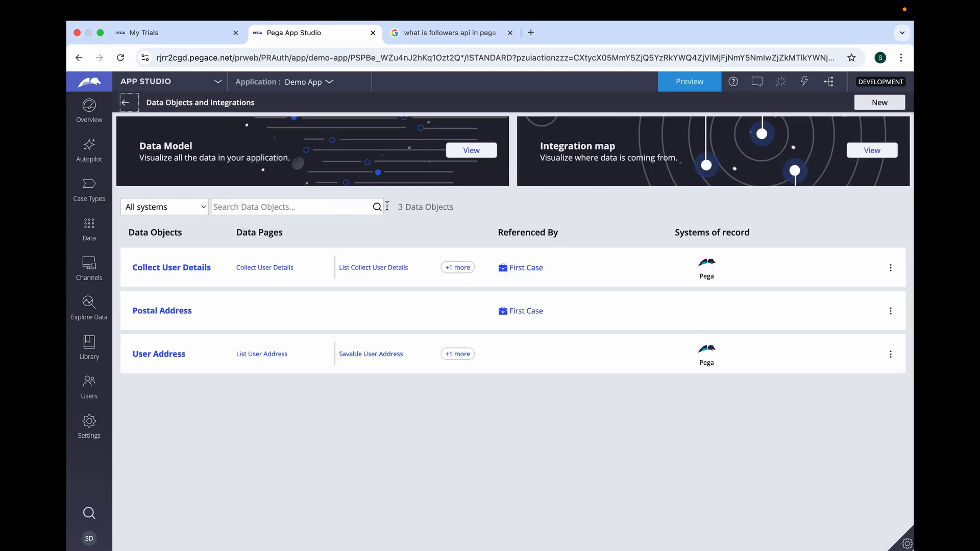
{"action": "left_click", "coordinate": [878, 102]}
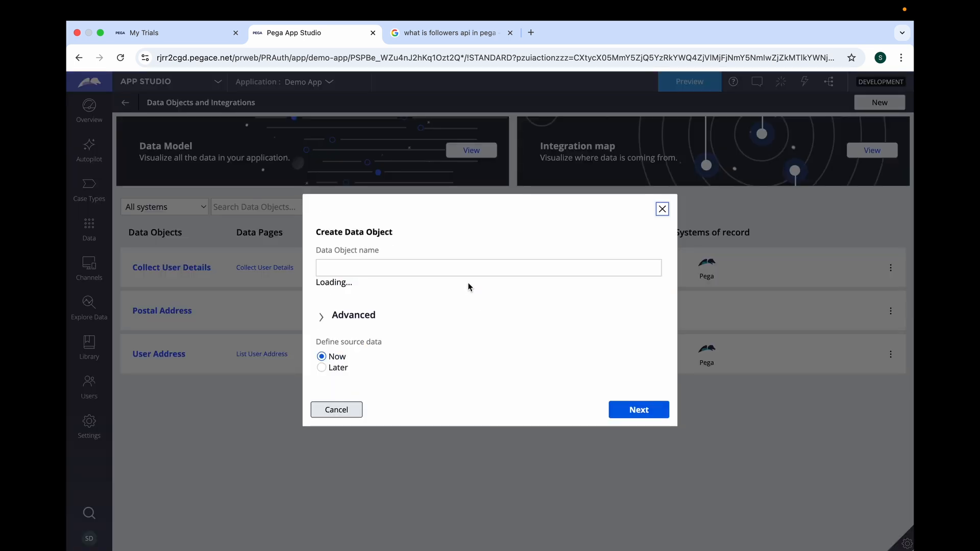
{"action": "left_click", "coordinate": [465, 272]}
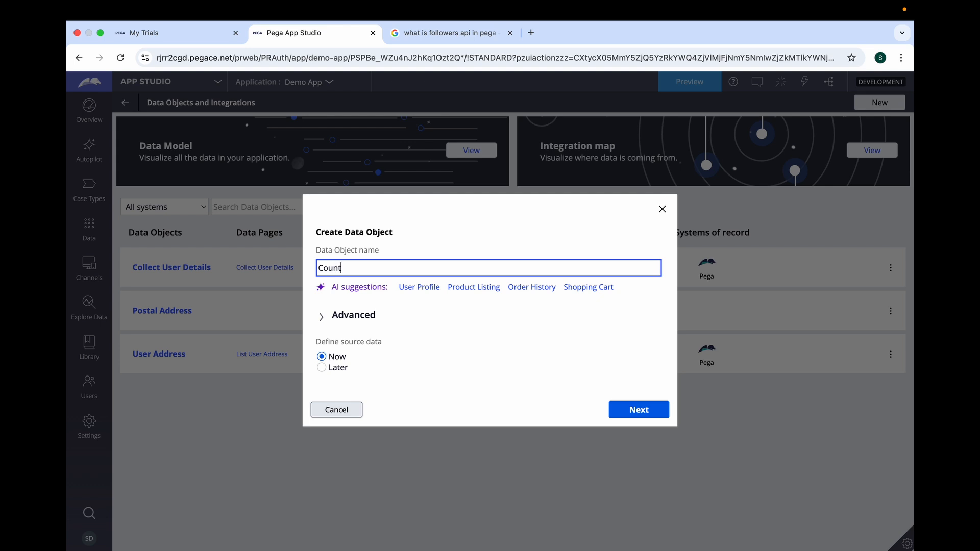
{"action": "left_click", "coordinate": [498, 211]}
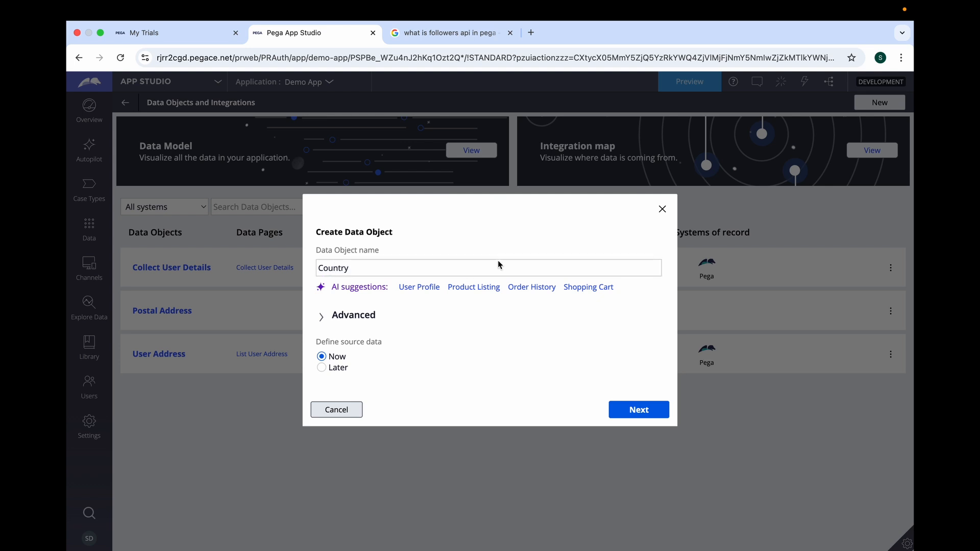
{"action": "left_click", "coordinate": [639, 410]}
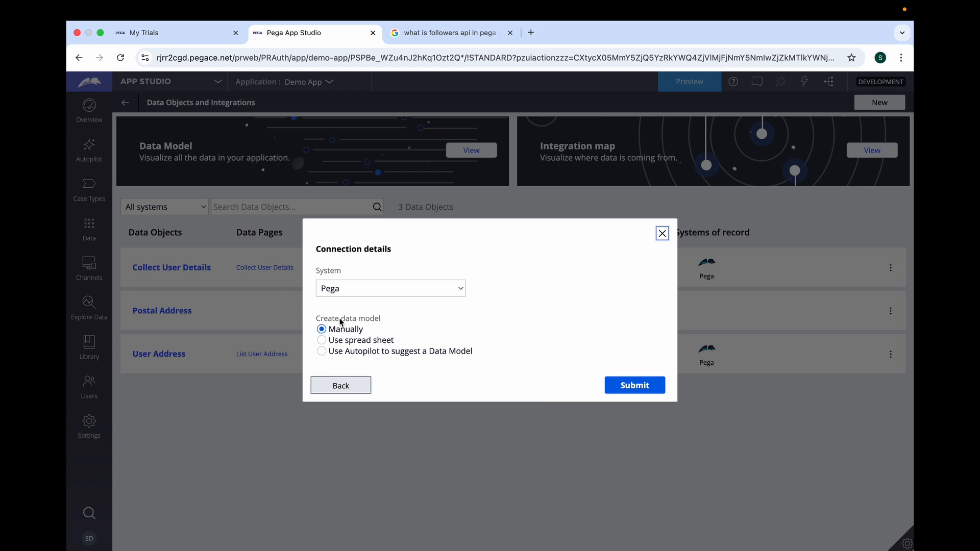
{"action": "left_click", "coordinate": [322, 351]}
{"action": "left_click", "coordinate": [634, 386]}
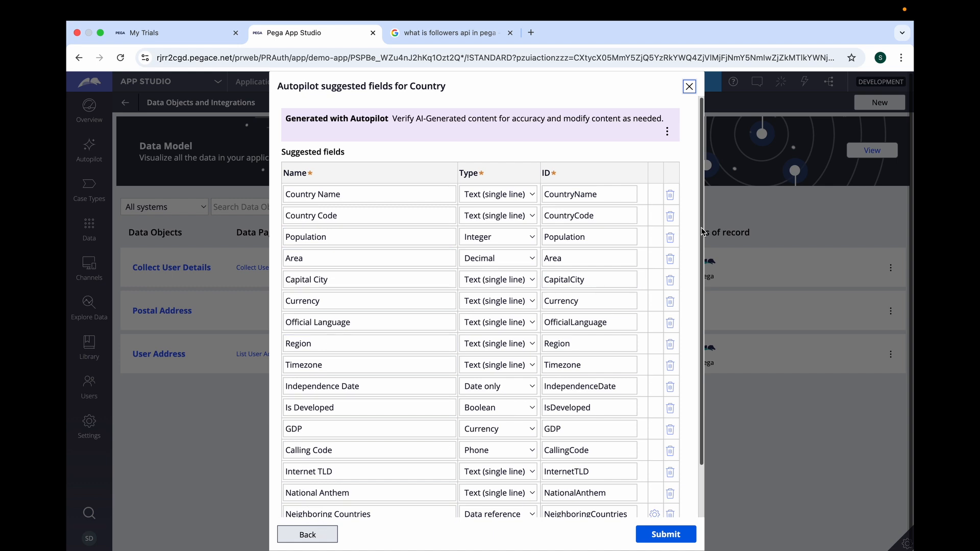
Remove all suggested fields except Country Name and Country Code, and submit them as the Country data model
{"action": "left_click_drag", "start_coordinate": [703, 231], "coordinate": [708, 206]}
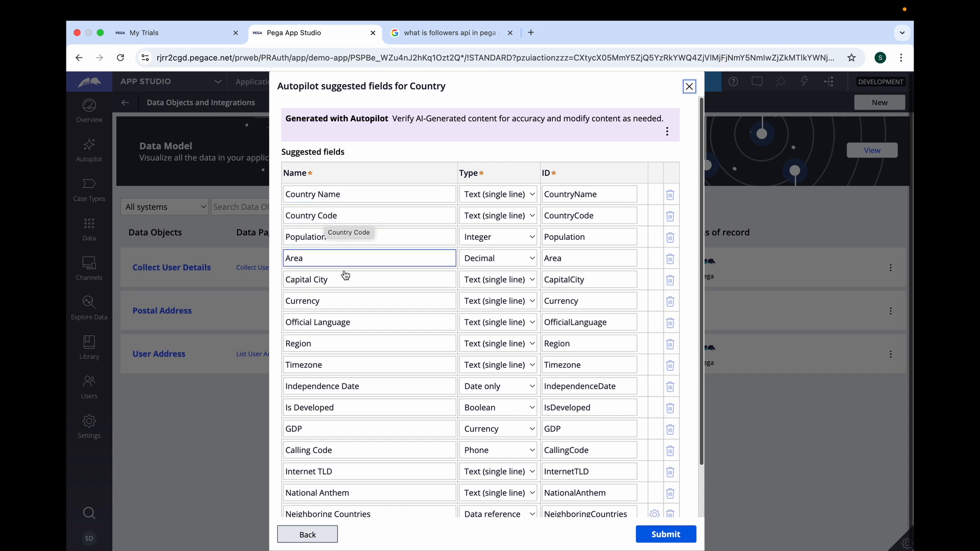
{"action": "left_click", "coordinate": [670, 237]}
{"action": "left_click", "coordinate": [671, 238]}
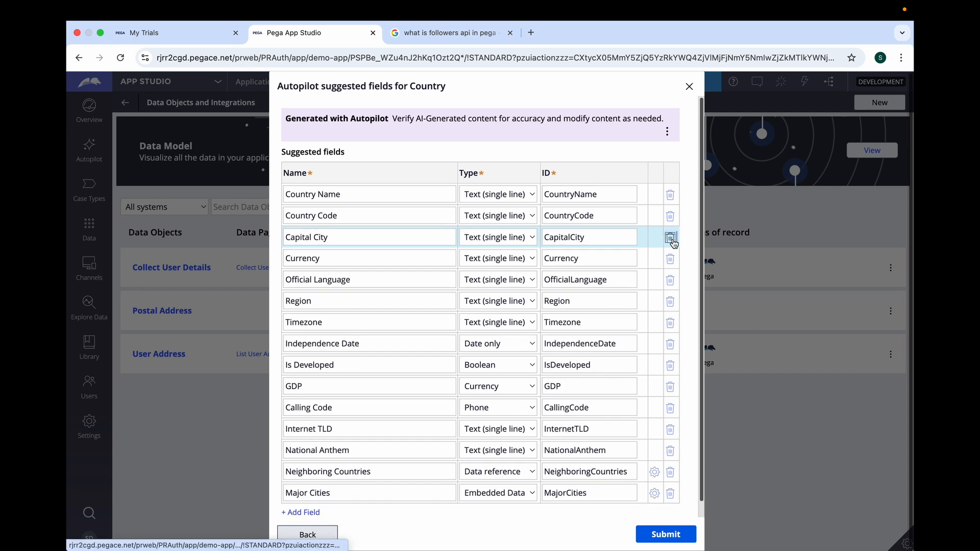
{"action": "left_click", "coordinate": [671, 240]}
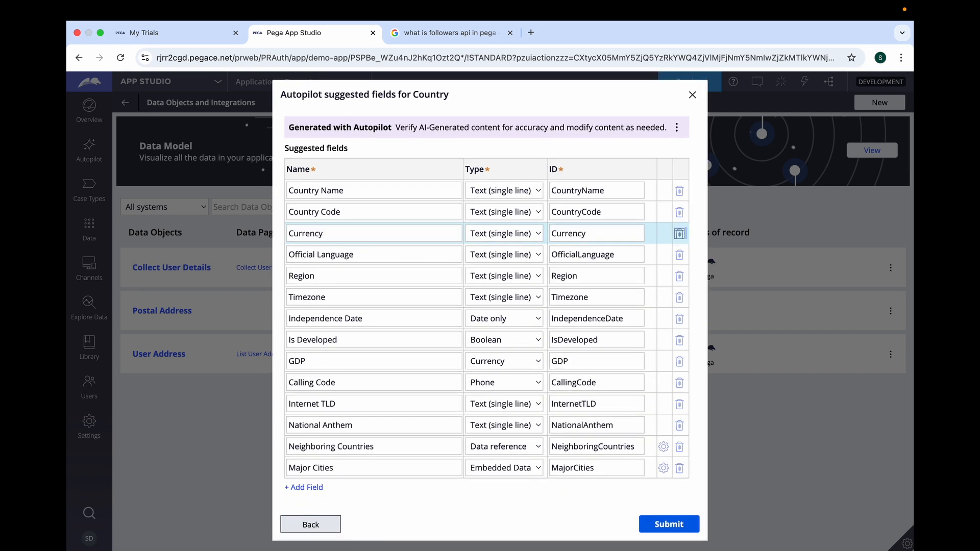
{"action": "left_click", "coordinate": [680, 233]}
{"action": "left_click", "coordinate": [681, 251]}
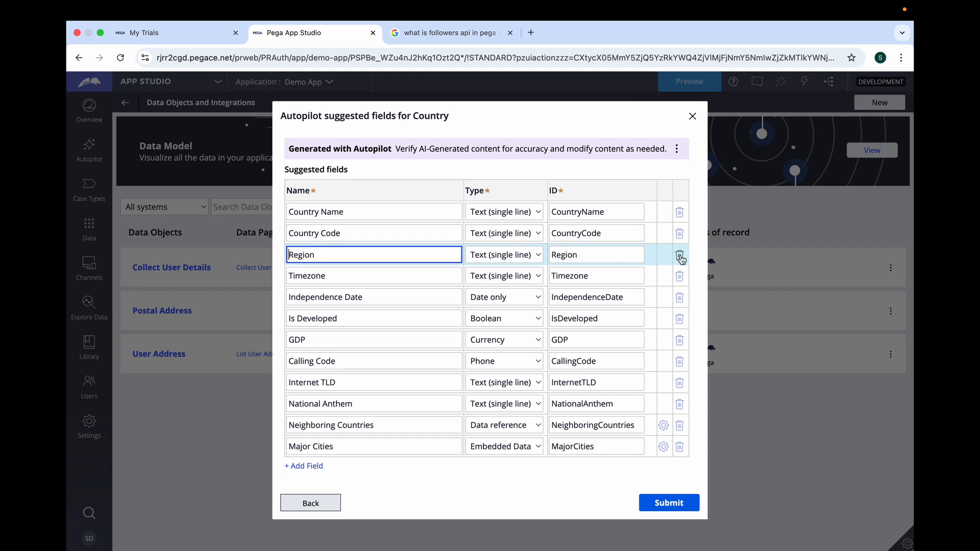
{"action": "left_click", "coordinate": [680, 255]}
{"action": "left_click", "coordinate": [681, 276]}
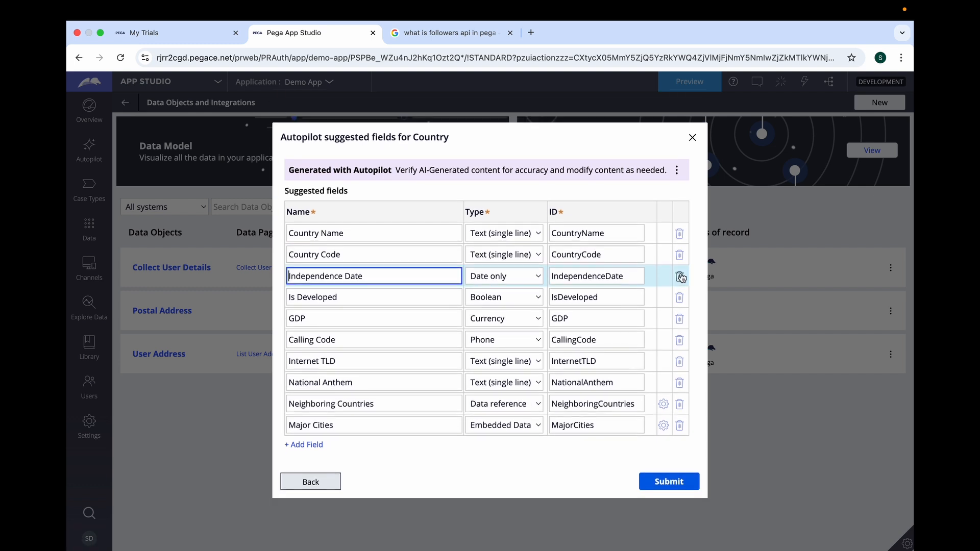
{"action": "left_click", "coordinate": [680, 277]}
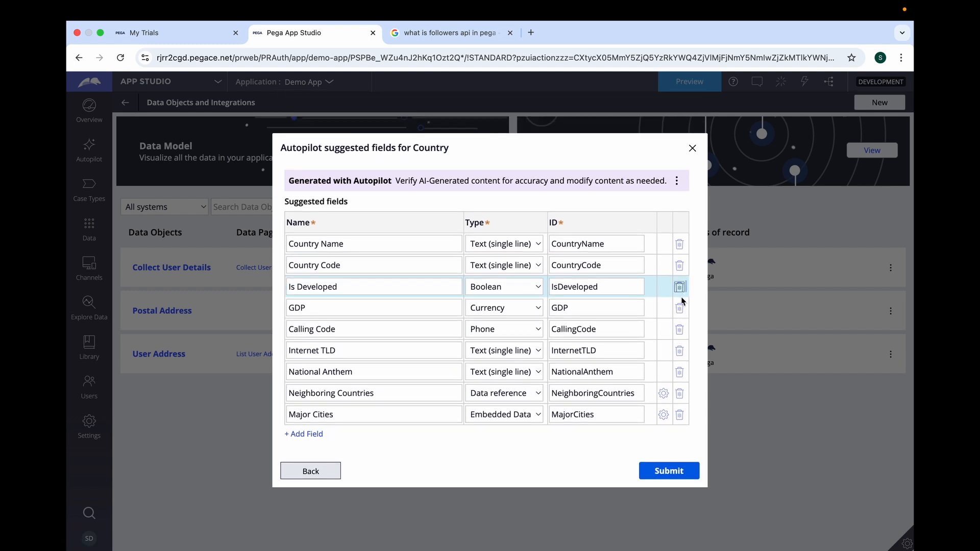
{"action": "left_click", "coordinate": [680, 290]}
{"action": "left_click", "coordinate": [680, 300]}
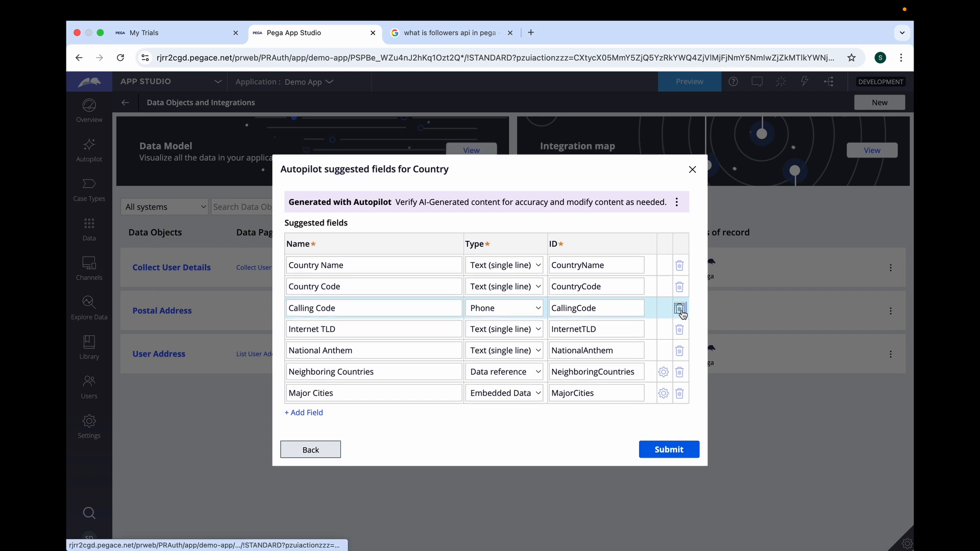
{"action": "left_click", "coordinate": [680, 310]}
{"action": "left_click", "coordinate": [680, 320]}
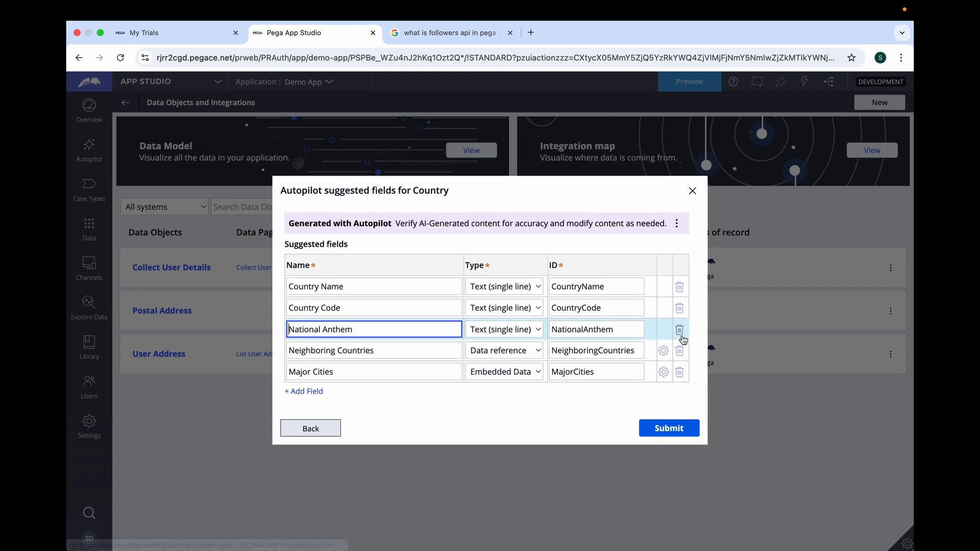
{"action": "left_click", "coordinate": [680, 330]}
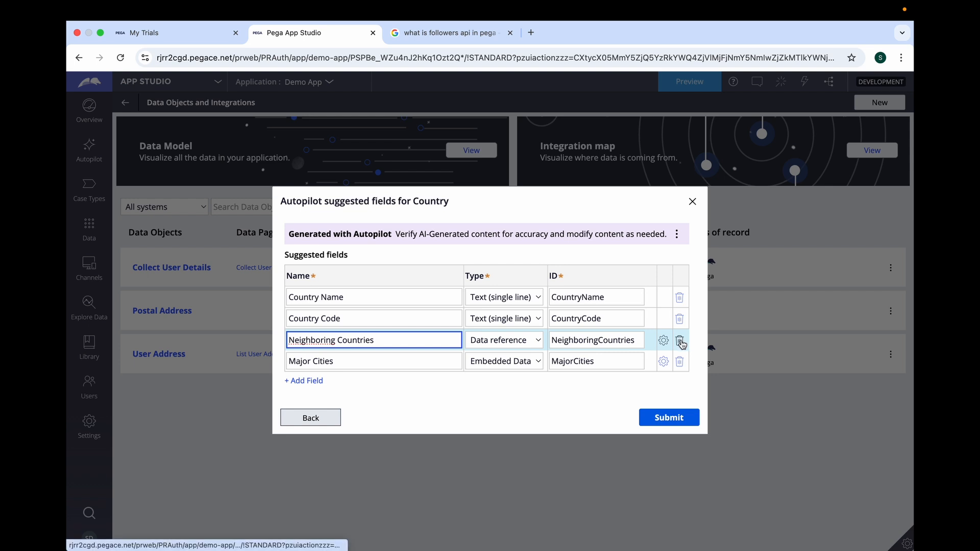
{"action": "left_click", "coordinate": [681, 341]}
{"action": "left_click", "coordinate": [680, 355]}
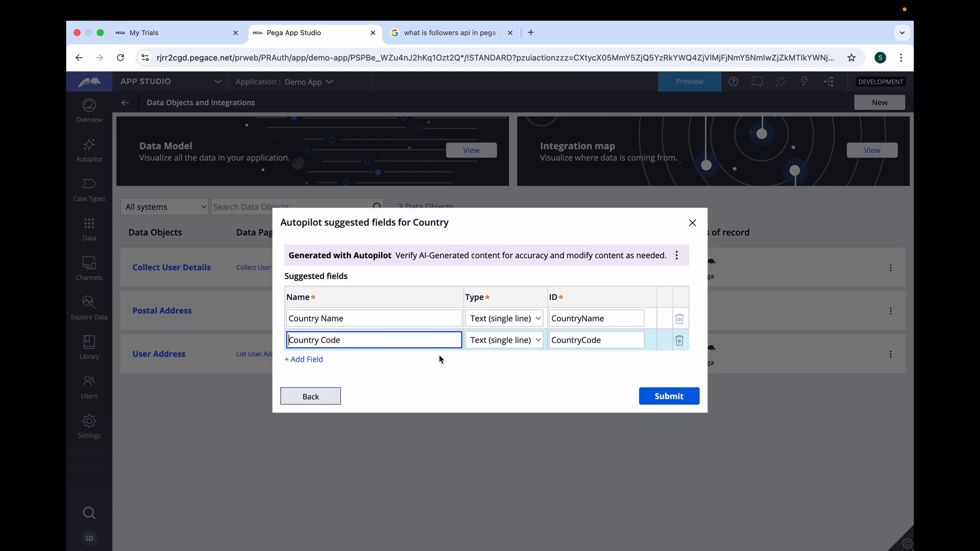
{"action": "left_click", "coordinate": [661, 399]}
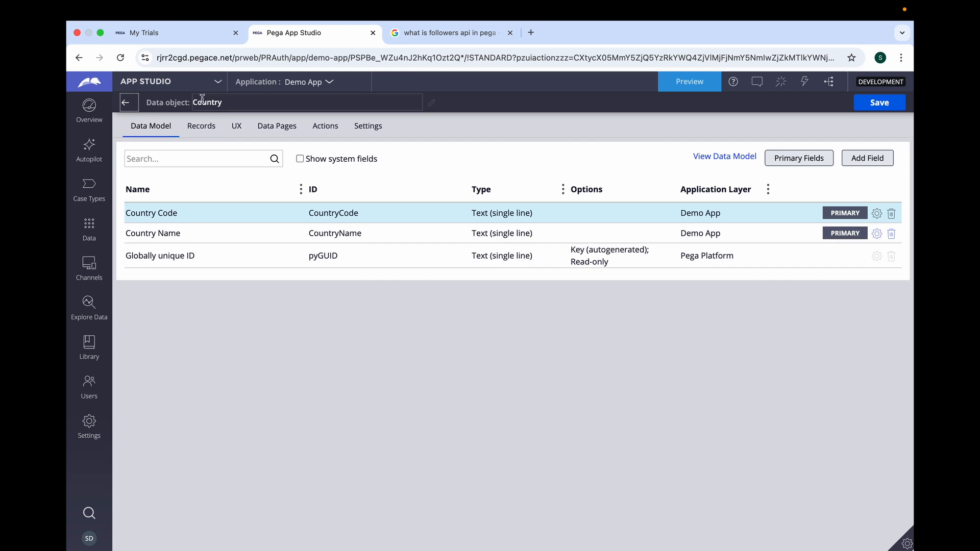
Generate ten sample records for the Country data object with Autopilot and save the data object
{"action": "left_click", "coordinate": [211, 135]}
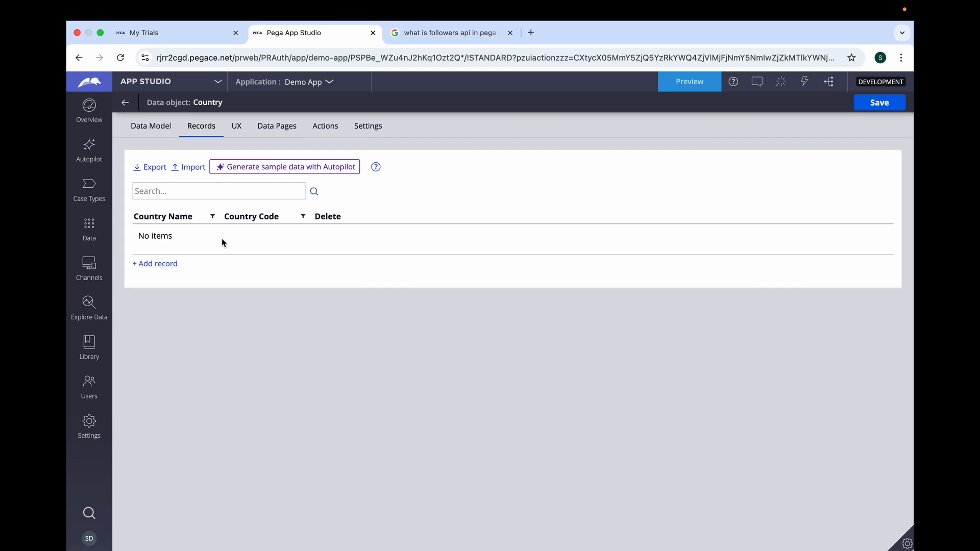
{"action": "left_click", "coordinate": [270, 171]}
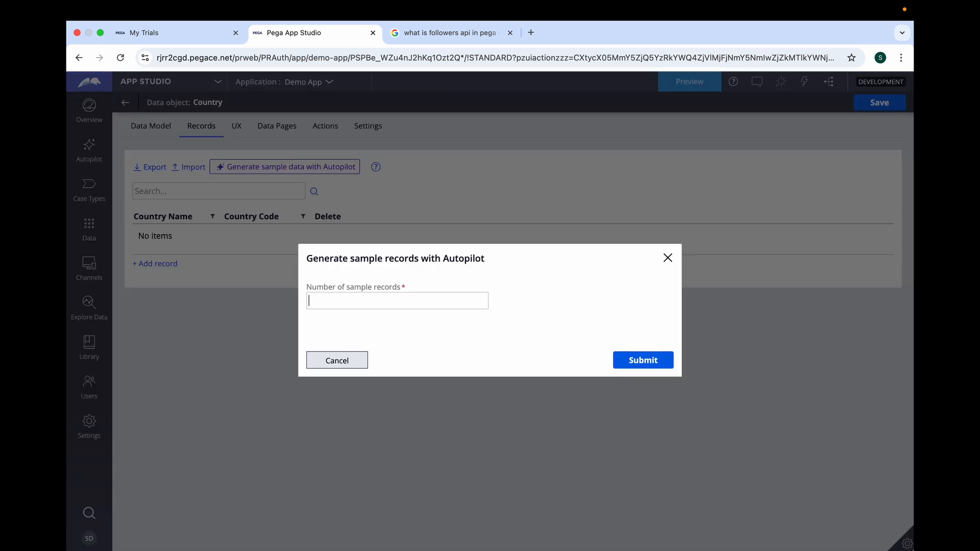
{"action": "left_click", "coordinate": [632, 361]}
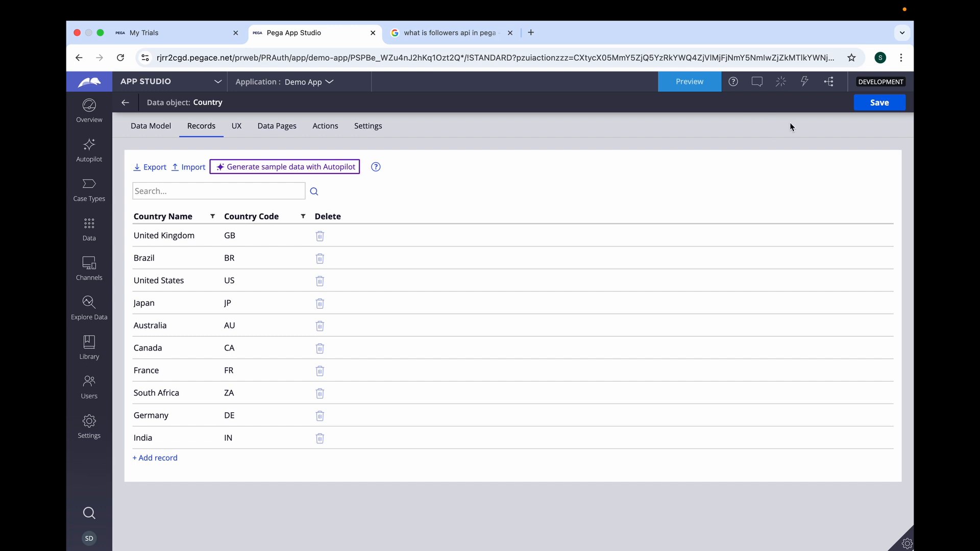
{"action": "left_click", "coordinate": [879, 103]}
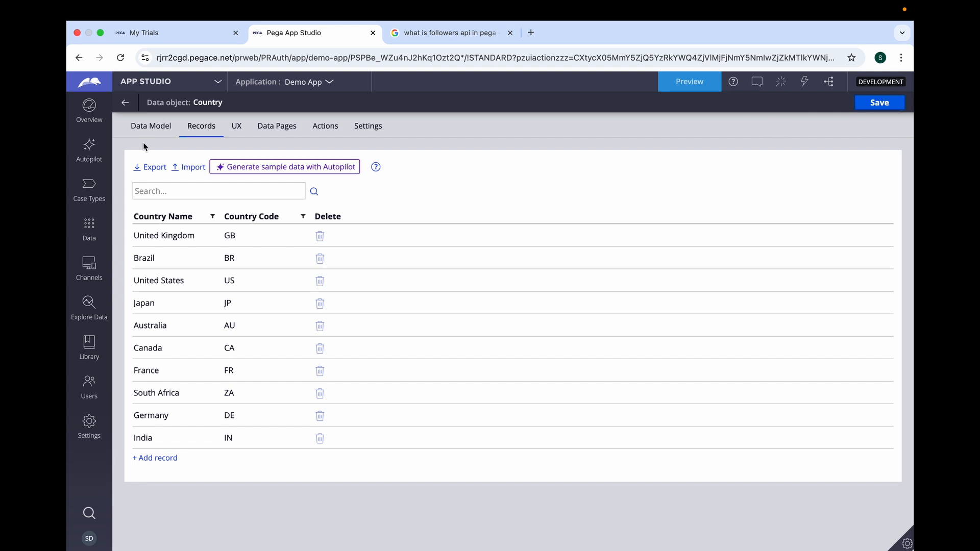
{"action": "left_click", "coordinate": [188, 193]}
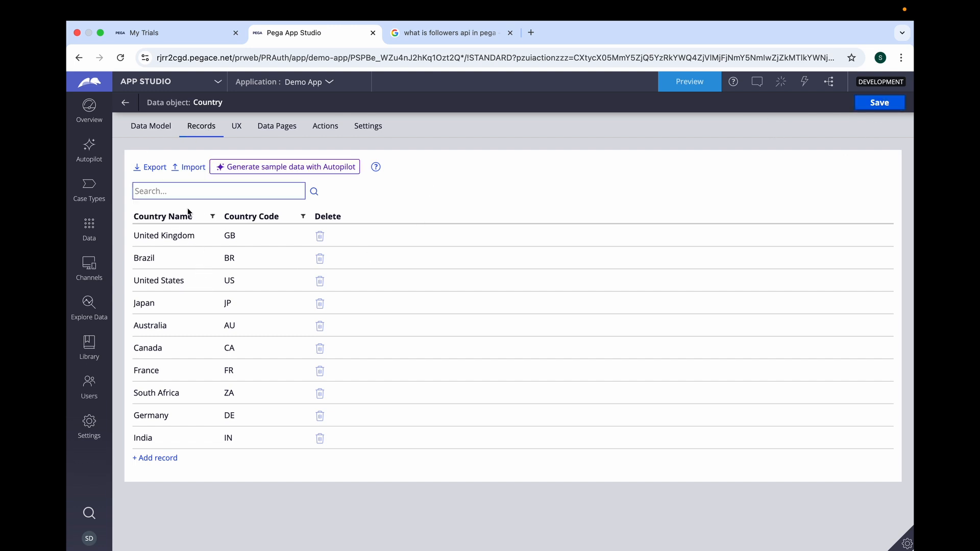
Change the type of the Country field in the User Address data object to Picklist
{"action": "left_click", "coordinate": [90, 231]}
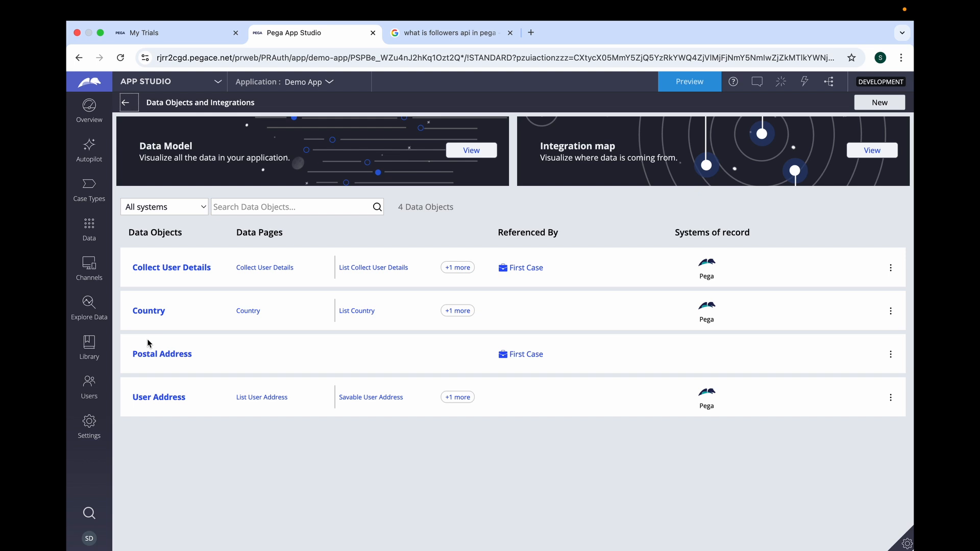
{"action": "left_click", "coordinate": [153, 397]}
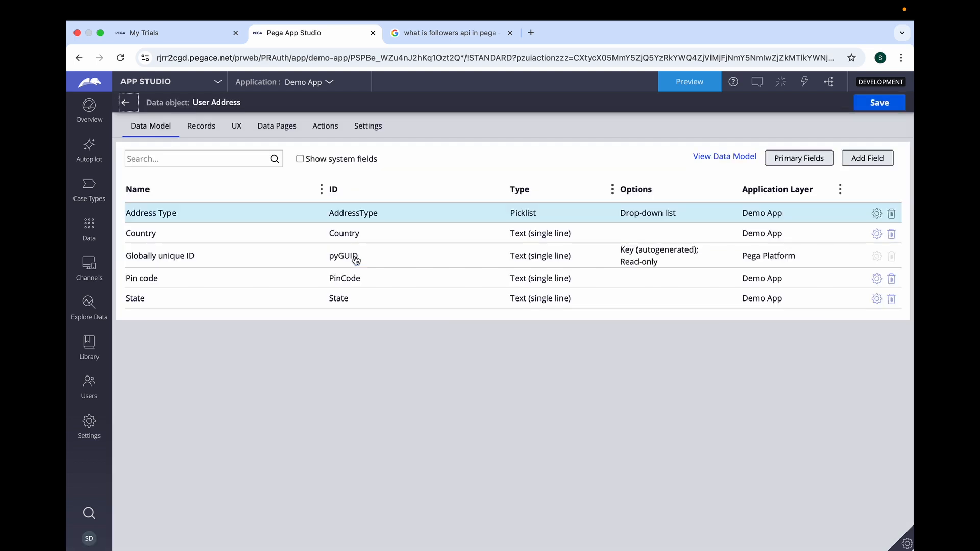
{"action": "left_click", "coordinate": [876, 234]}
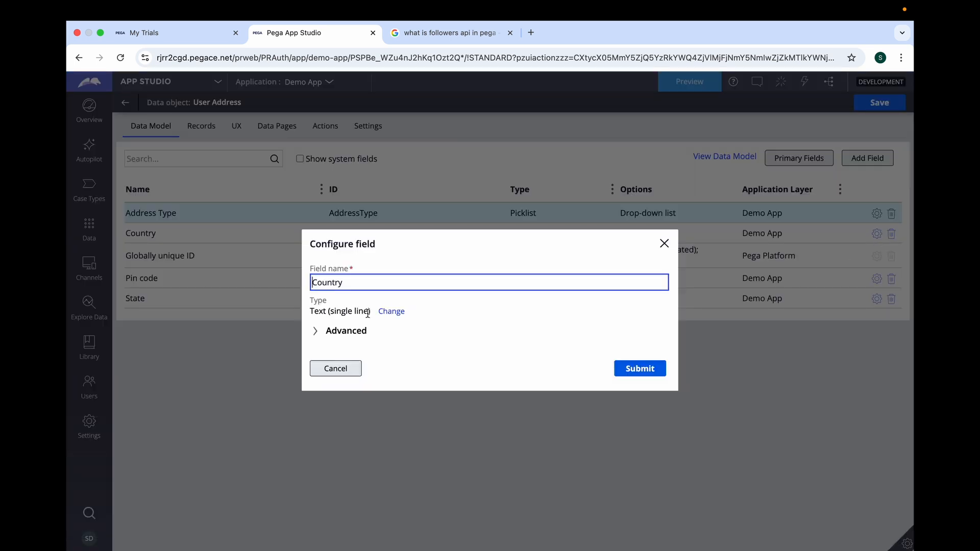
{"action": "left_click", "coordinate": [391, 312]}
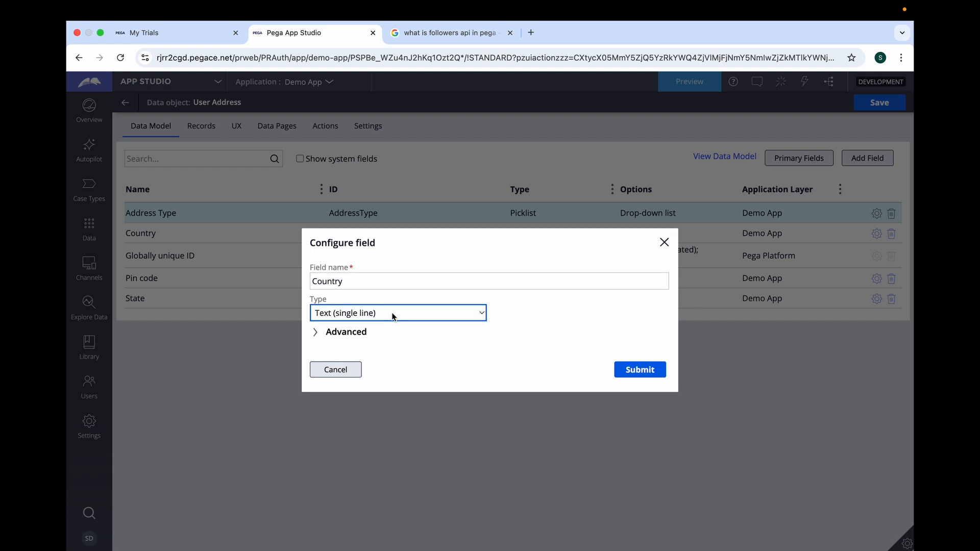
{"action": "left_click", "coordinate": [391, 313]}
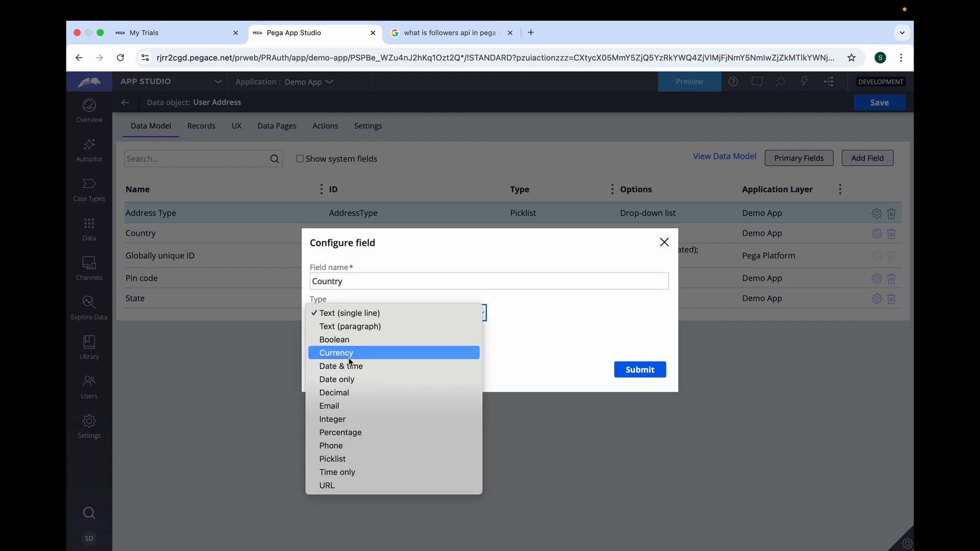
{"action": "left_click", "coordinate": [348, 459]}
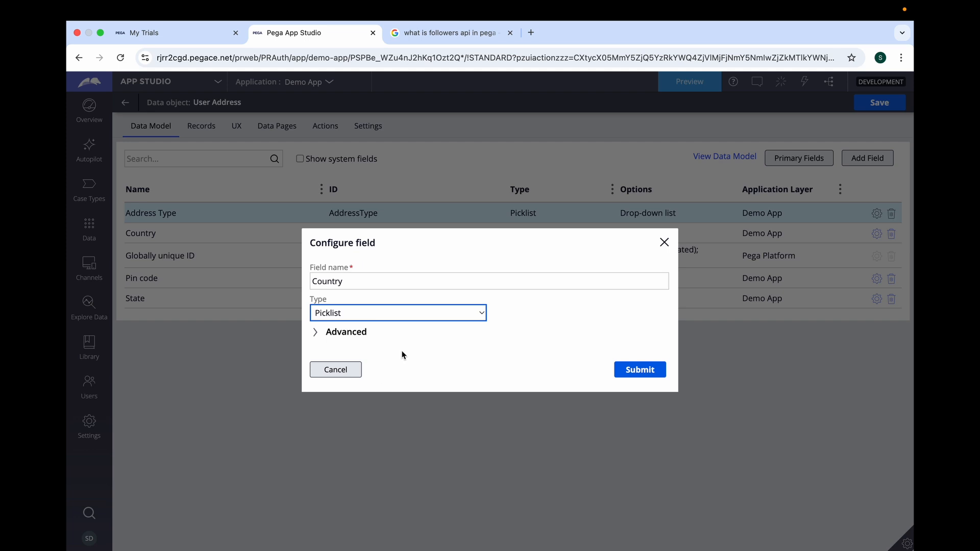
Source the Country field's picklist options from the List Country data page
{"action": "left_click", "coordinate": [366, 312]}
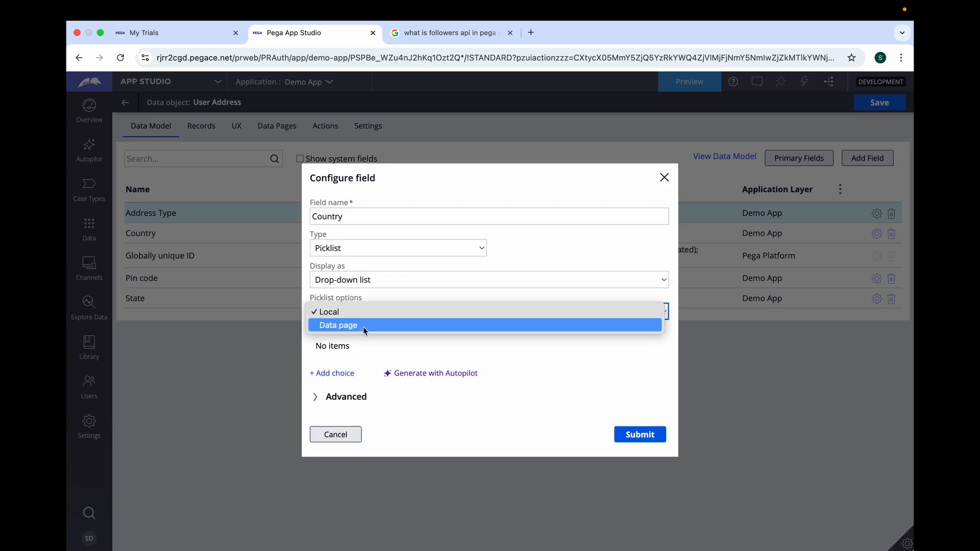
{"action": "left_click", "coordinate": [364, 327]}
{"action": "left_click", "coordinate": [530, 347]}
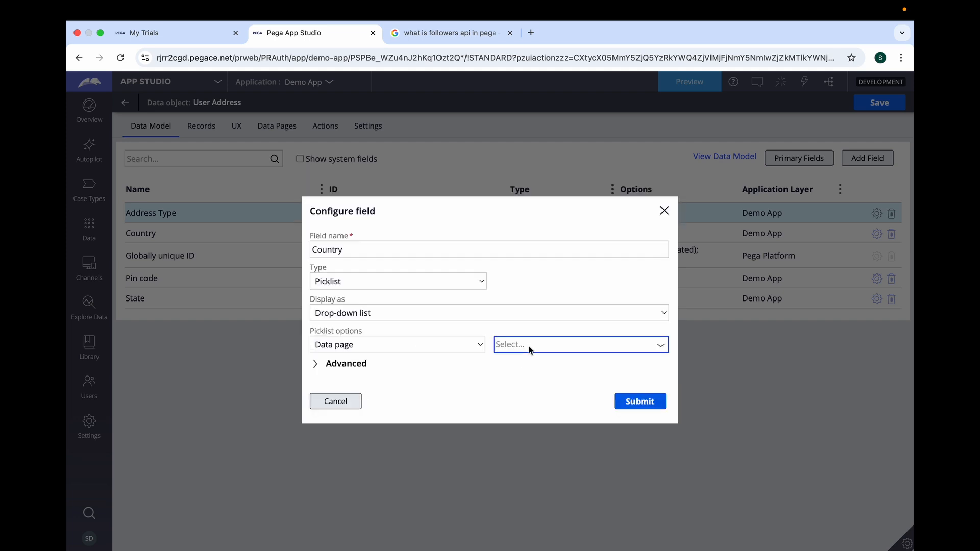
{"action": "left_click", "coordinate": [523, 416]}
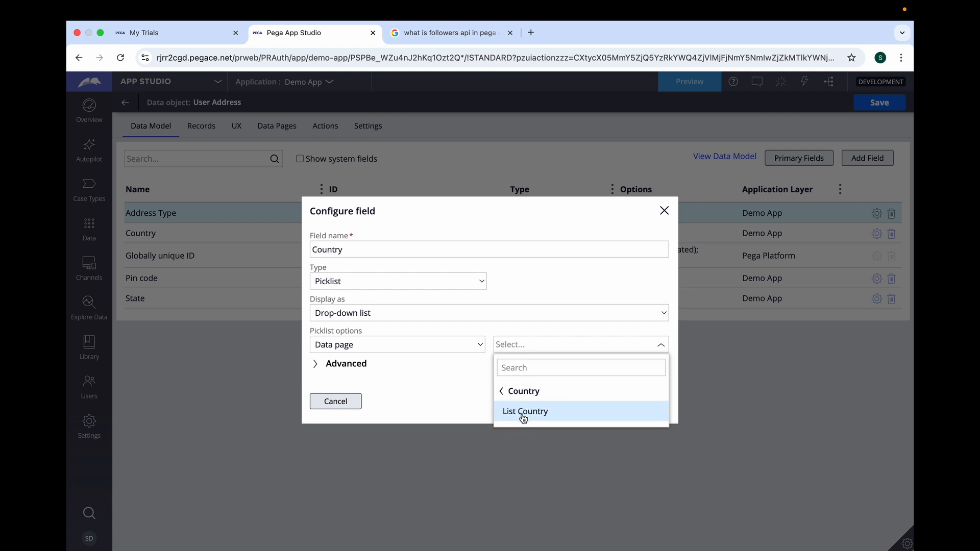
{"action": "left_click", "coordinate": [526, 415]}
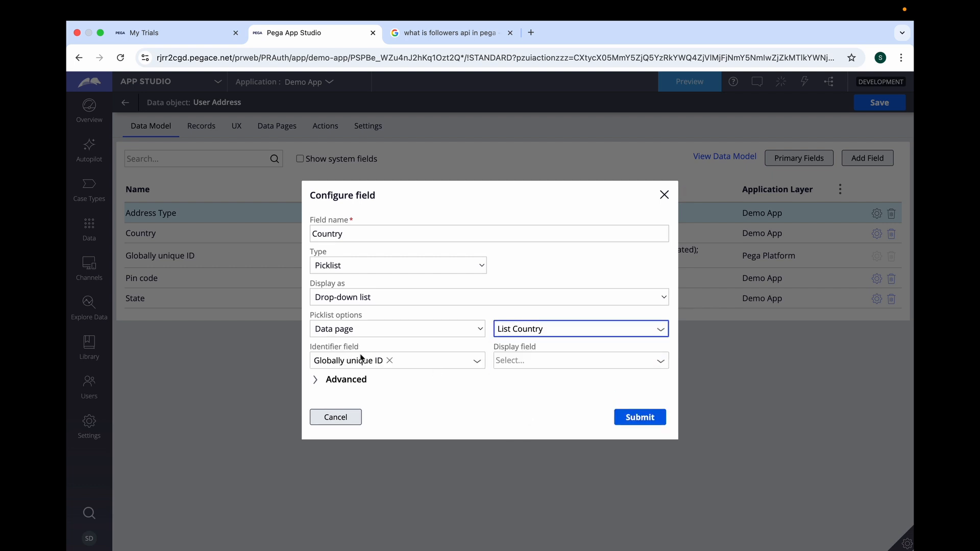
Set the Country picklist's identifier field to Country Code and its display field to Country Name, and submit the field configuration
{"action": "left_click", "coordinate": [478, 364]}
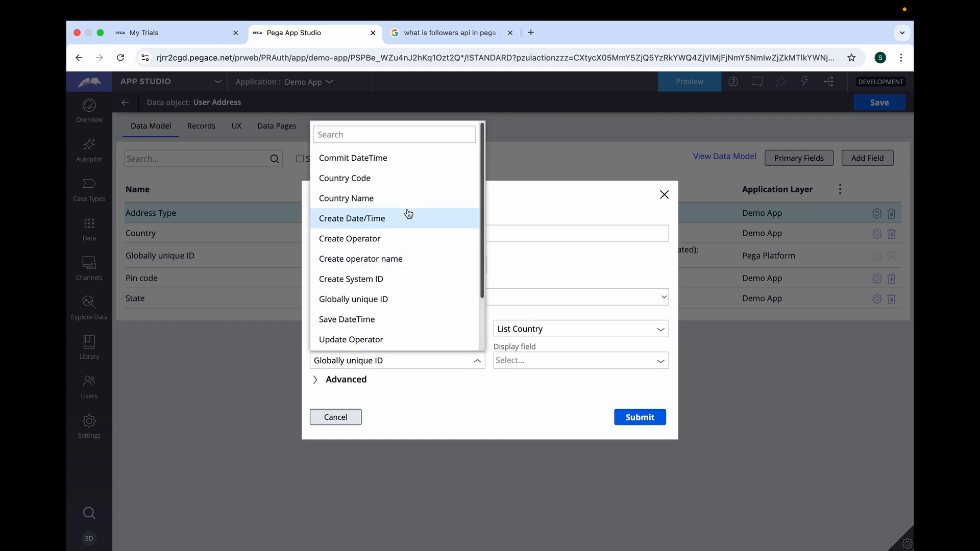
{"action": "left_click", "coordinate": [401, 178]}
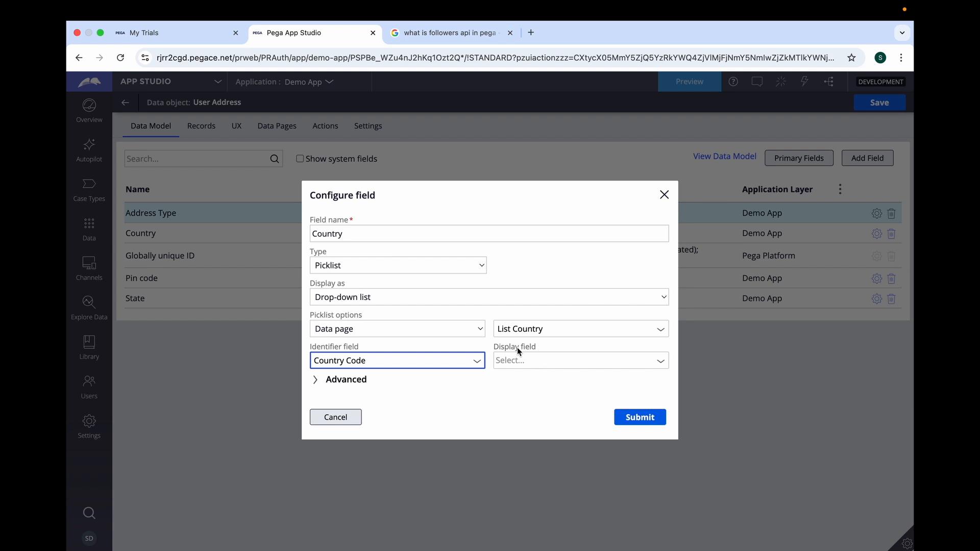
{"action": "left_click", "coordinate": [519, 395]}
{"action": "left_click", "coordinate": [522, 361]}
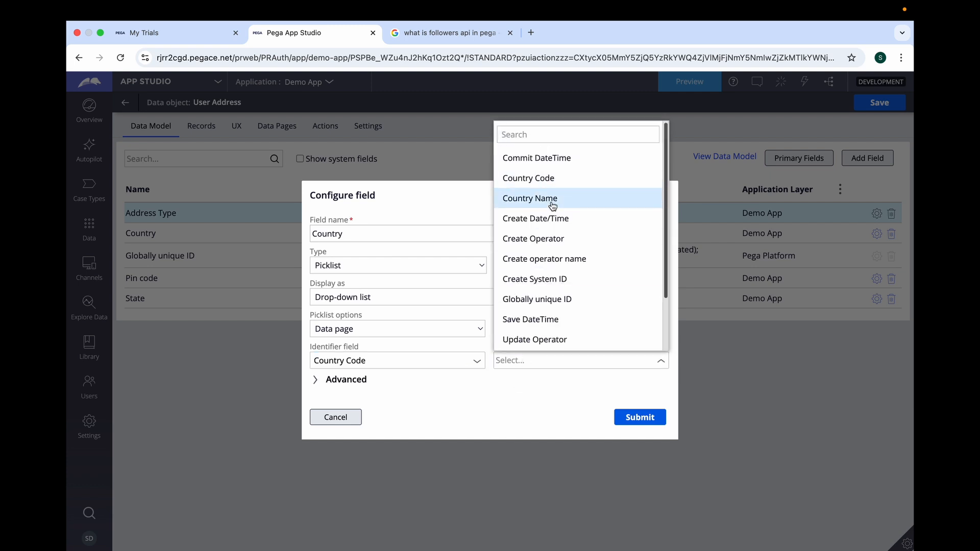
{"action": "left_click", "coordinate": [551, 210]}
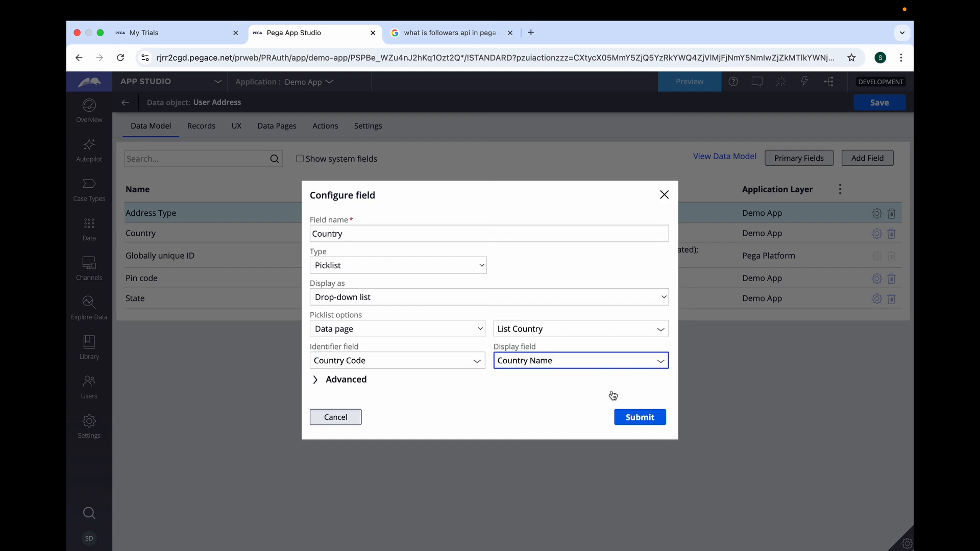
{"action": "left_click", "coordinate": [647, 421]}
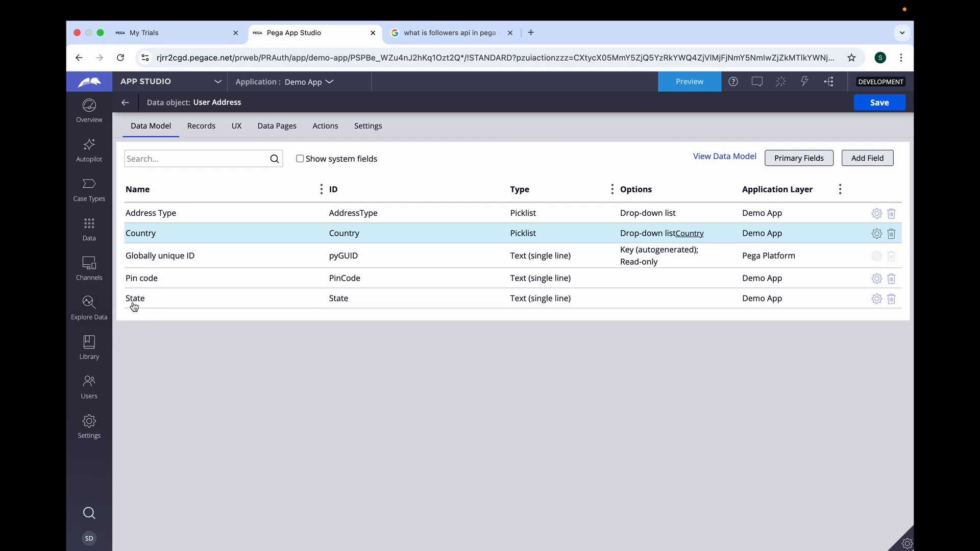
Leave the User Address data object and return to the overview of data objects and integrations
{"action": "left_click", "coordinate": [223, 161]}
{"action": "left_click", "coordinate": [95, 234]}
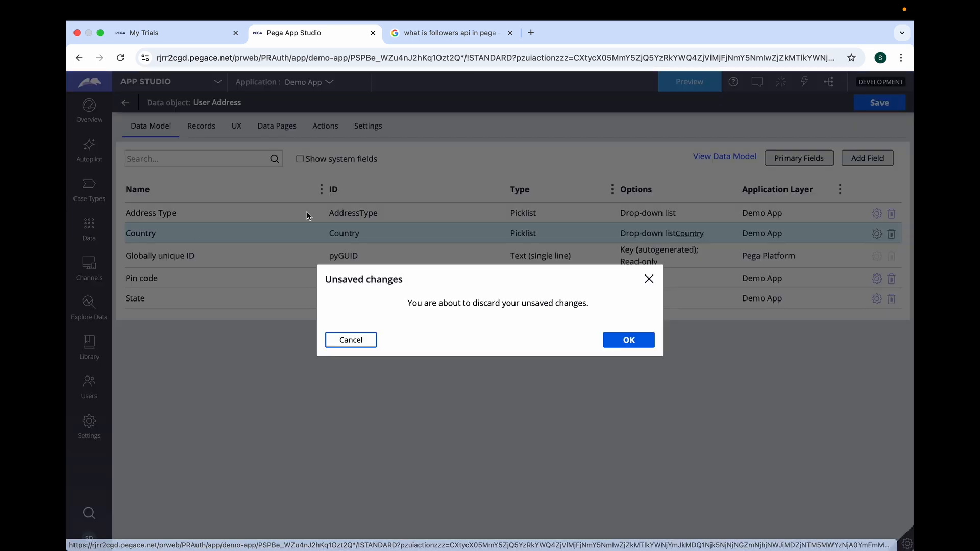
{"action": "left_click", "coordinate": [649, 279]}
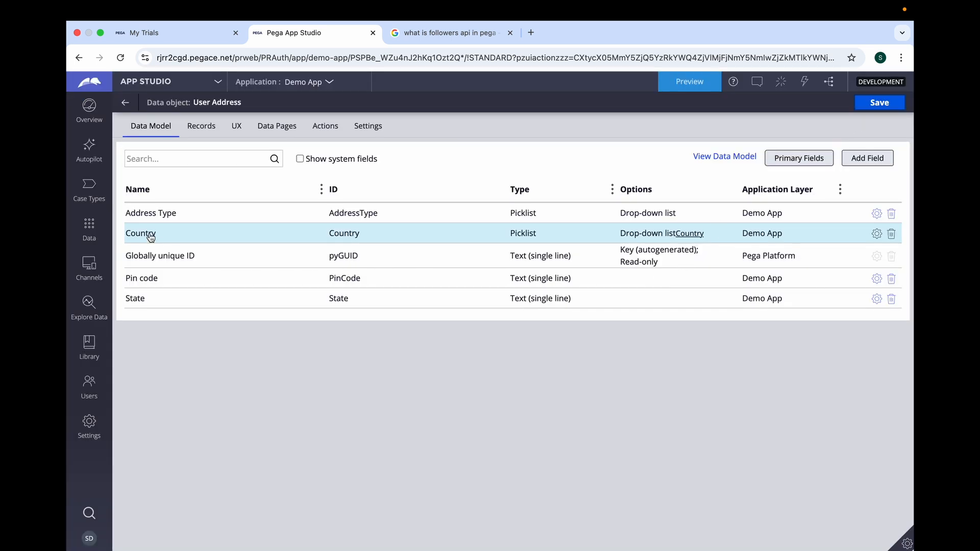
{"action": "left_click", "coordinate": [90, 231]}
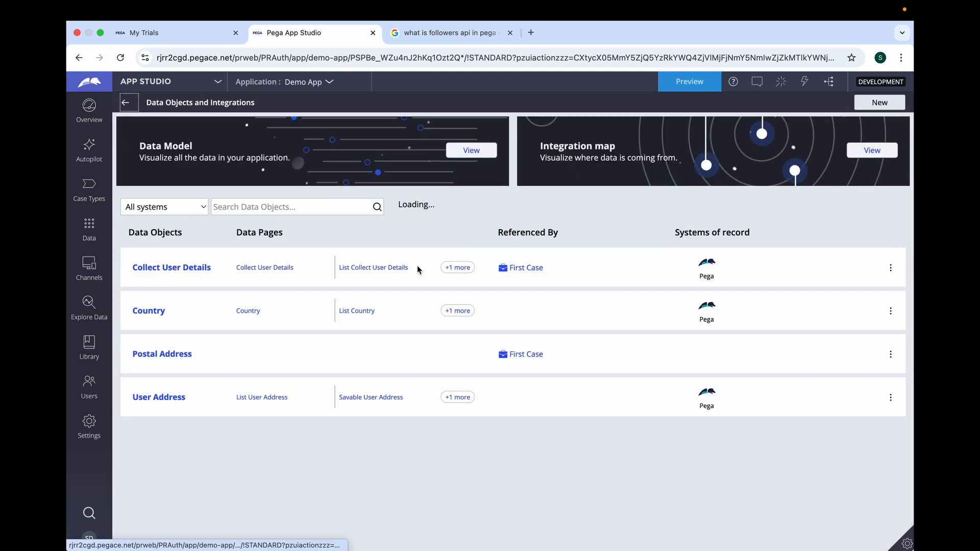
Create a data object named State with Pega as the source system and a manually built data model
{"action": "left_click", "coordinate": [880, 102]}
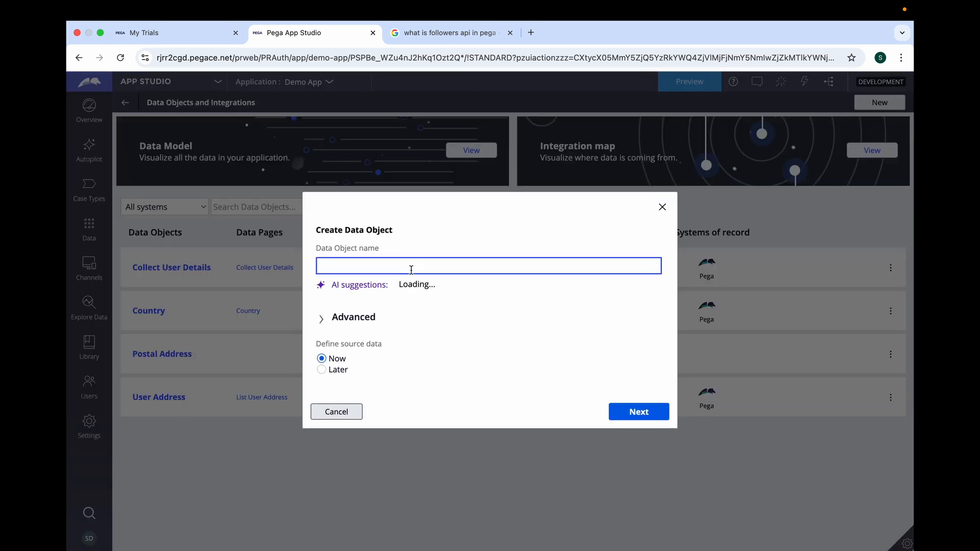
{"action": "type", "text": "State"}
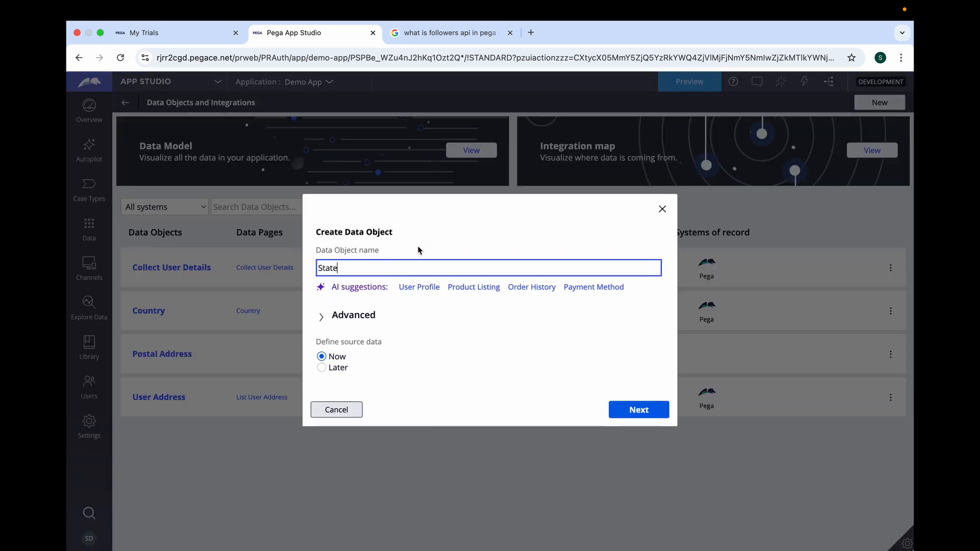
{"action": "left_click", "coordinate": [451, 226]}
{"action": "left_click", "coordinate": [639, 410]}
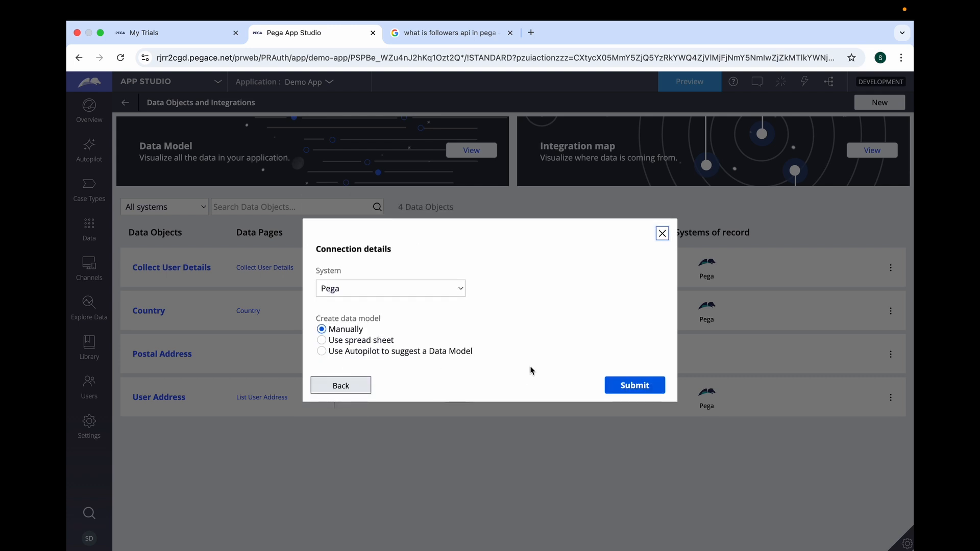
{"action": "left_click", "coordinate": [630, 389]}
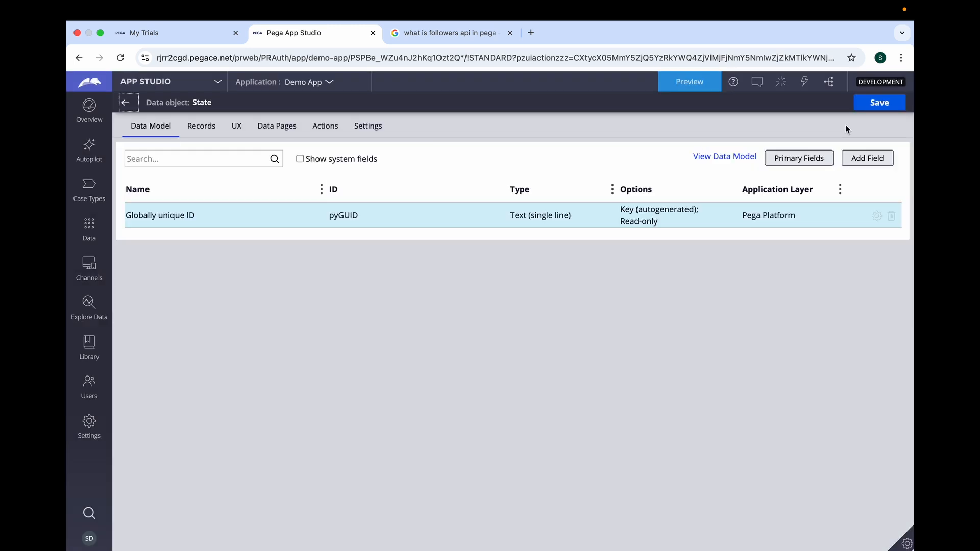
Add the single-line text fields Country Code, State Code and State Name to the State data object
{"action": "left_click", "coordinate": [867, 159]}
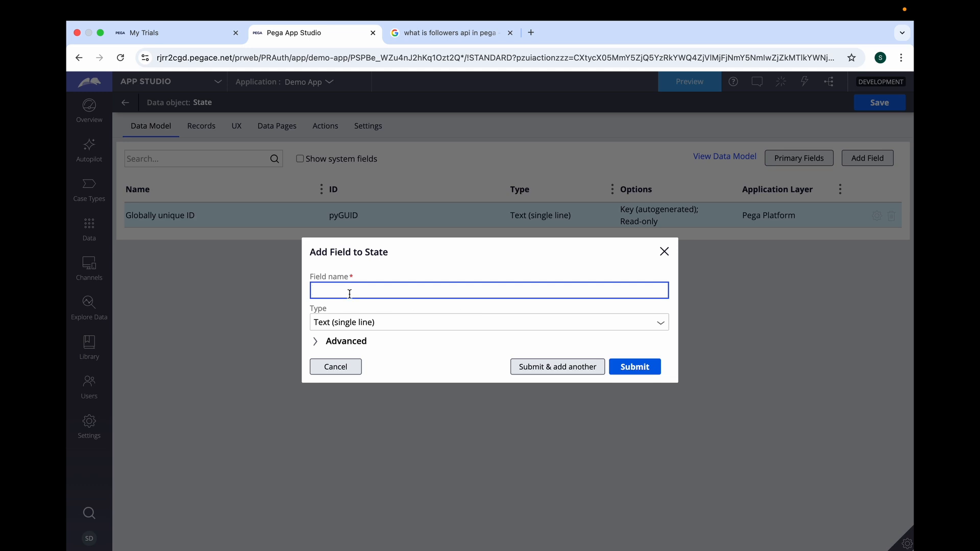
{"action": "type", "text": "Country Code"}
{"action": "left_click", "coordinate": [303, 303]}
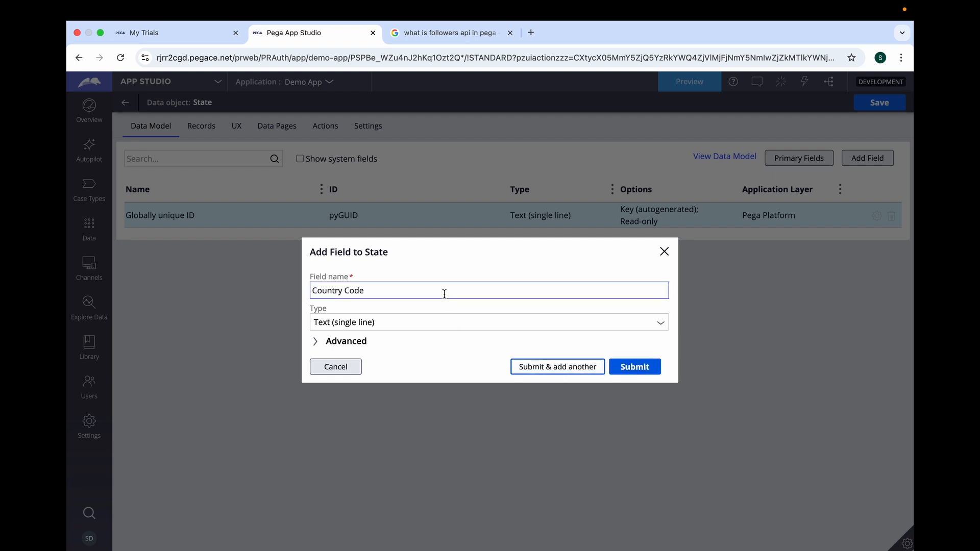
{"action": "key", "text": "Return"}
{"action": "type", "text": "S"}
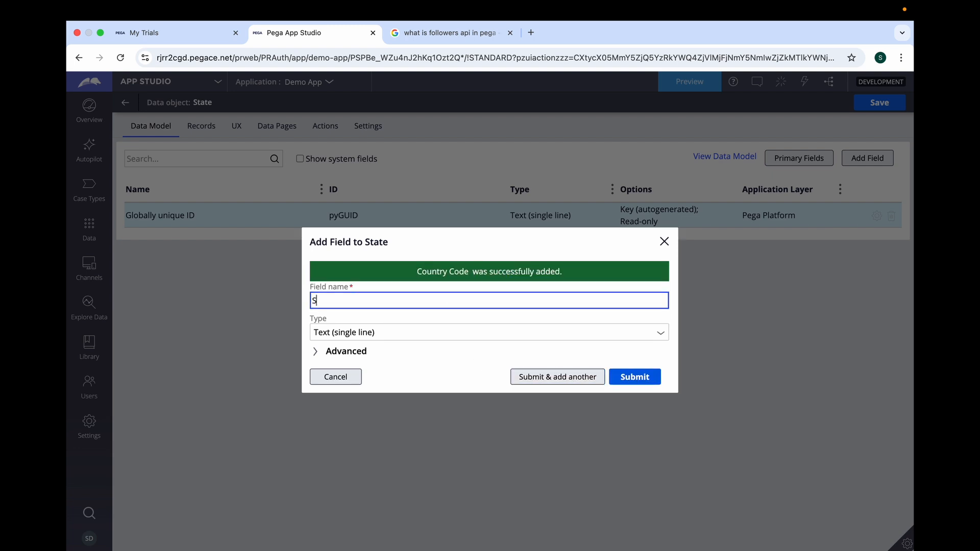
{"action": "type", "text": "tate Code"}
{"action": "left_click", "coordinate": [544, 378]}
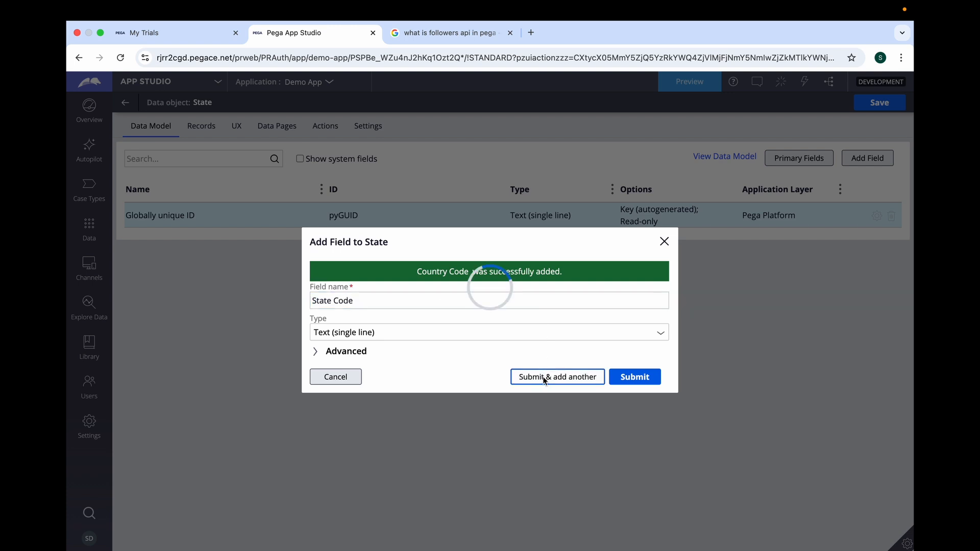
{"action": "type", "text": "Stat"}
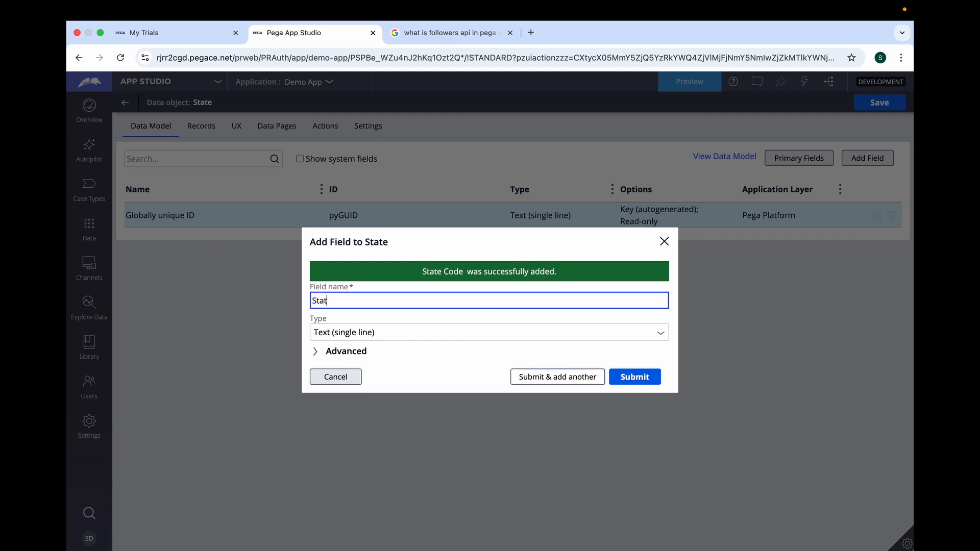
{"action": "type", "text": "e Name"}
{"action": "left_click", "coordinate": [644, 379]}
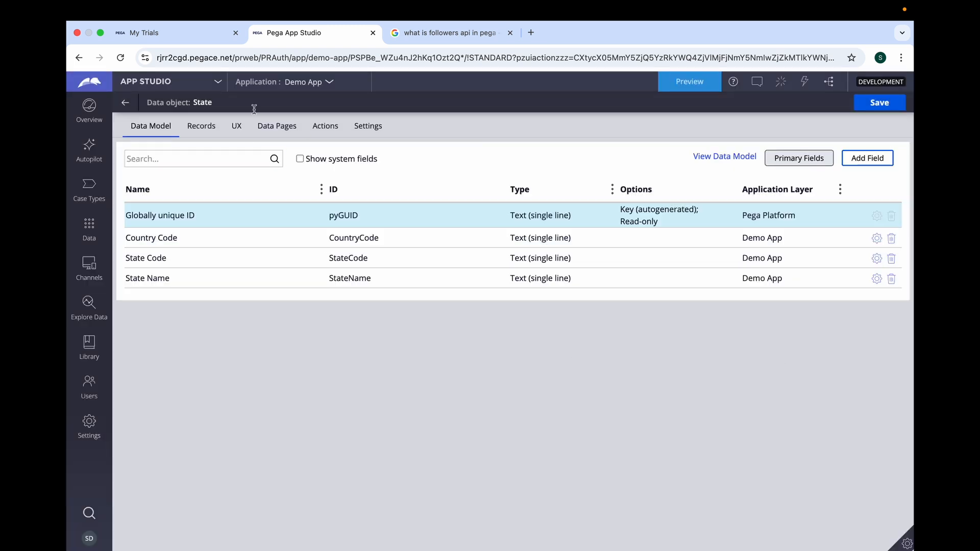
Generate 15 sample records for the State data object with Autopilot
{"action": "left_click", "coordinate": [210, 128]}
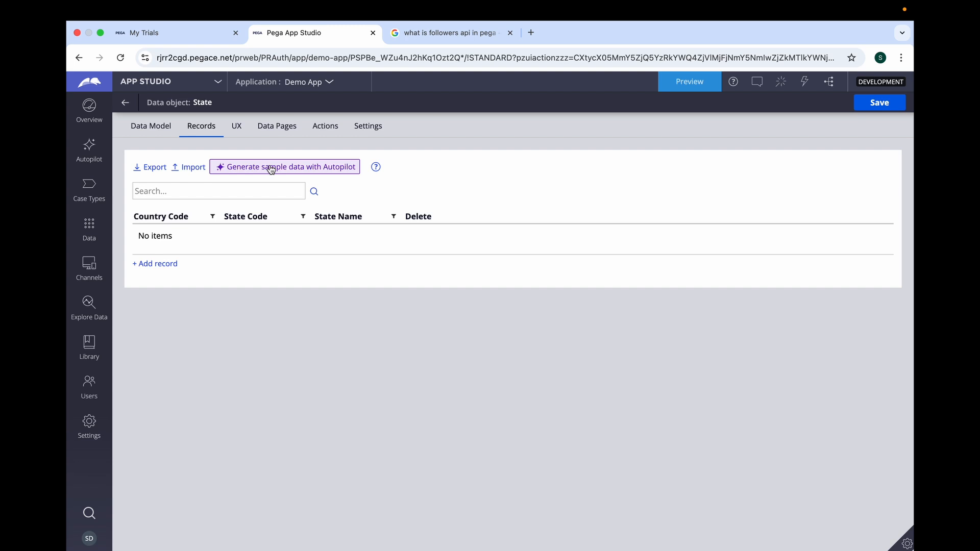
{"action": "left_click", "coordinate": [271, 167]}
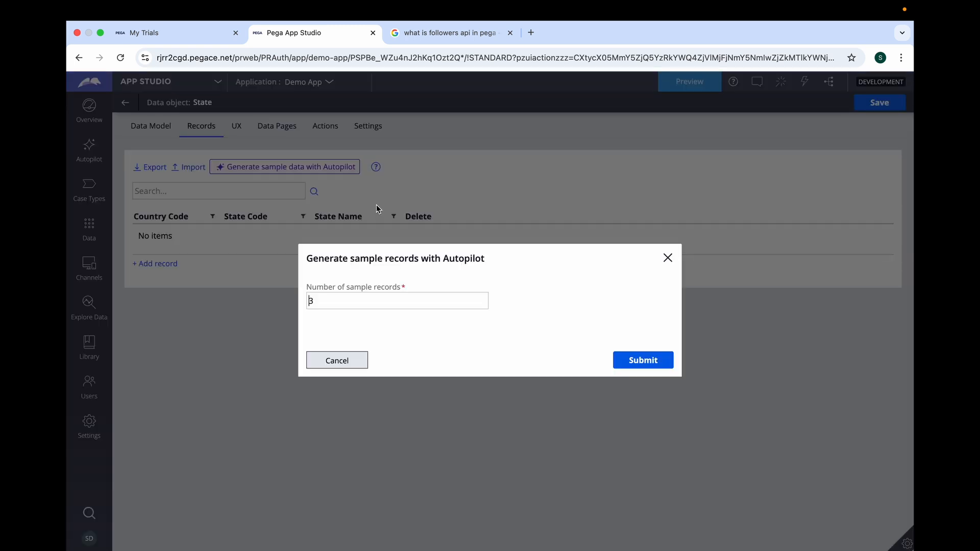
{"action": "double_click", "coordinate": [322, 301]}
{"action": "type", "text": "15"}
{"action": "left_click", "coordinate": [637, 361]}
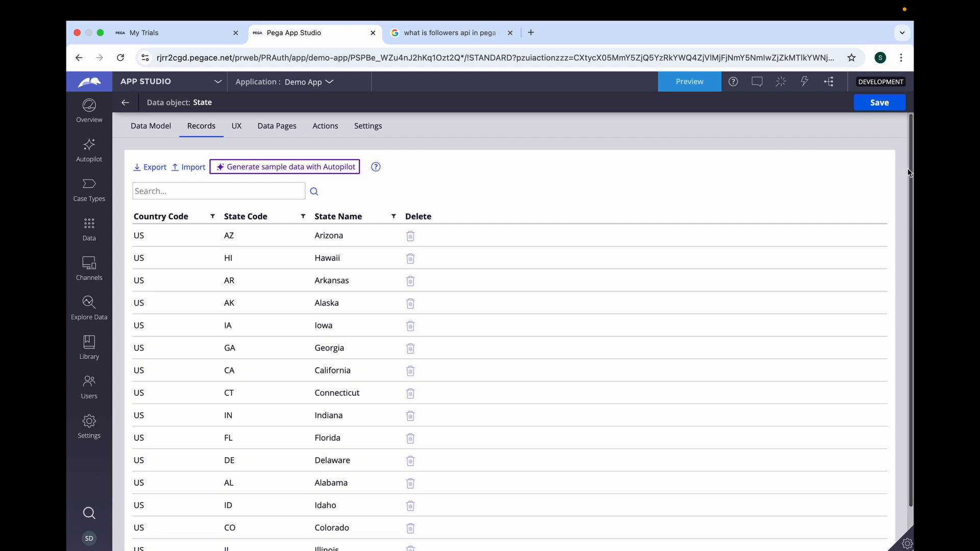
Set the Alabama record's country code to IN and state code to UP, and delete the Colorado and Illinois records
{"action": "left_click_drag", "start_coordinate": [909, 172], "coordinate": [911, 285]}
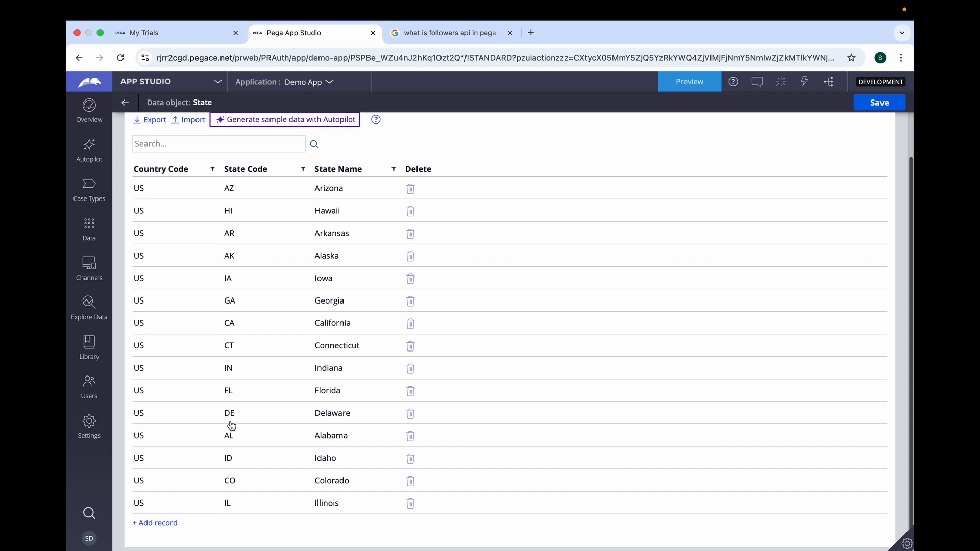
{"action": "left_click", "coordinate": [143, 439]}
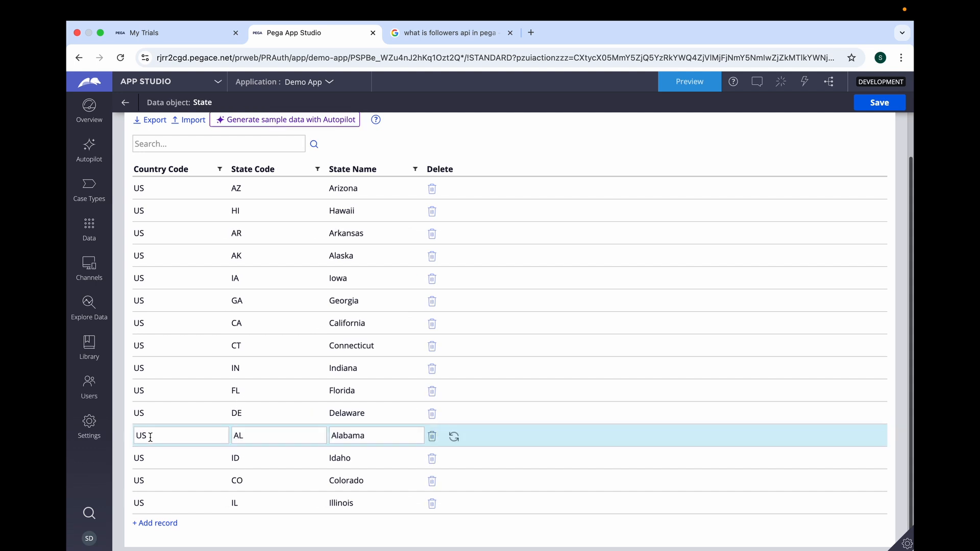
{"action": "key", "text": "BackSpace"}
{"action": "key", "text": "BackSpace"}
{"action": "type", "text": "IN"}
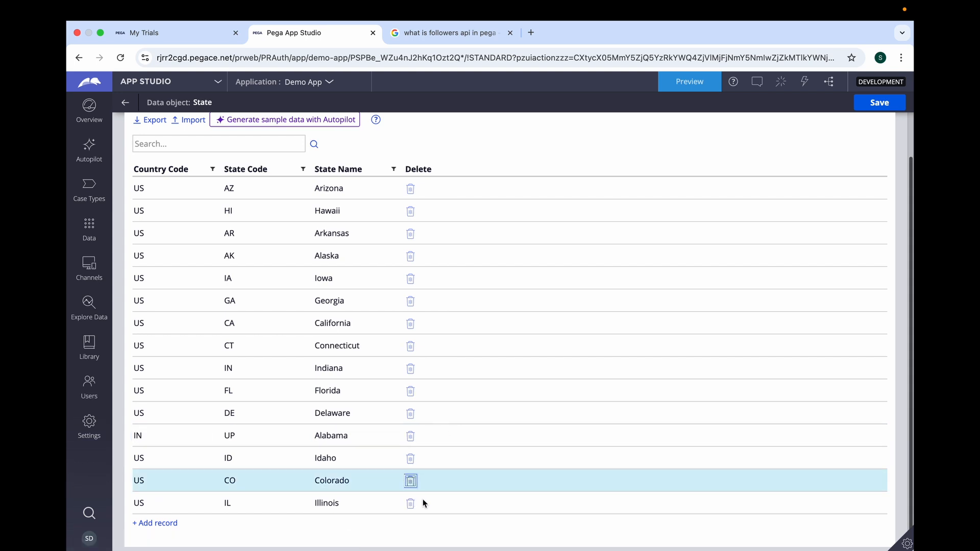
{"action": "left_click", "coordinate": [411, 504]}
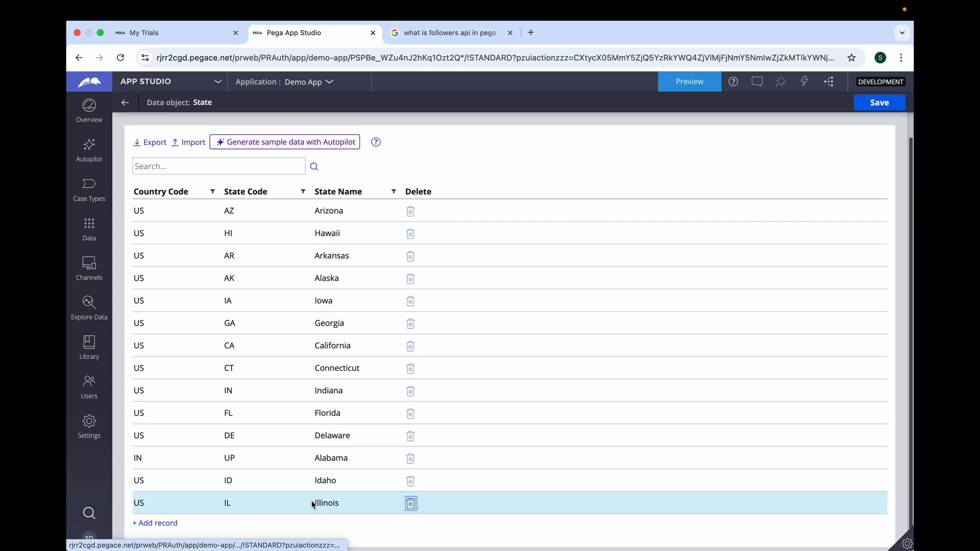
Change the Idaho record to country code IN, state code MH and state name Maharashtra
{"action": "left_click", "coordinate": [141, 502]}
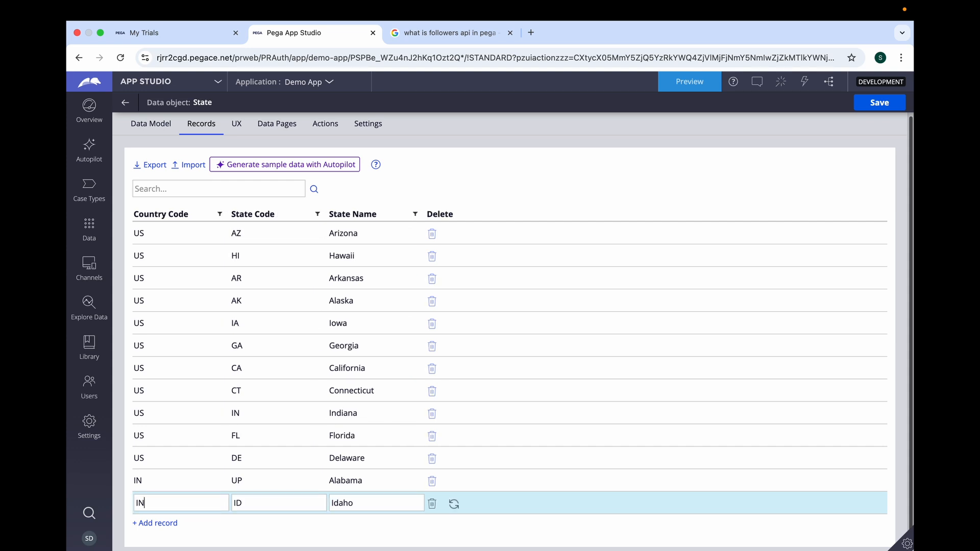
{"action": "type", "text": "IN"}
{"action": "left_click", "coordinate": [263, 508]}
{"action": "key", "text": "BackSpace"}
{"action": "left_click", "coordinate": [370, 506]}
{"action": "key", "text": "BackSpace"}
{"action": "key", "text": "BackSpace"}
{"action": "key", "text": "BackSpace"}
{"action": "type", "text": "Maharashtra"}
Set the UP record's state name to Uttar Pradesh and save the State data object
{"action": "left_click", "coordinate": [365, 480]}
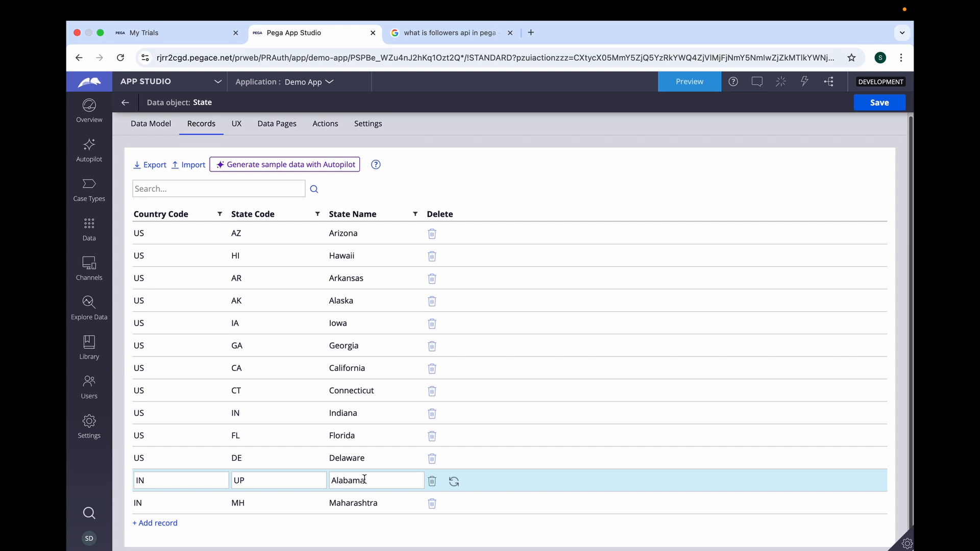
{"action": "double_click", "coordinate": [364, 479]}
{"action": "type", "text": "Uttar Pradesh"}
{"action": "left_click", "coordinate": [536, 176]}
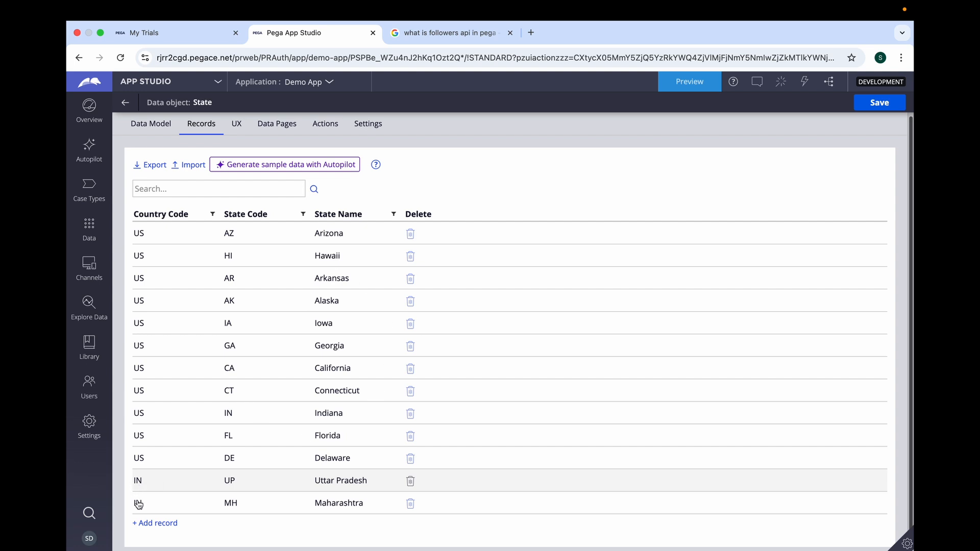
{"action": "left_click", "coordinate": [874, 104]}
Open the State data object's List State data page in Dev Studio
{"action": "left_click", "coordinate": [237, 125]}
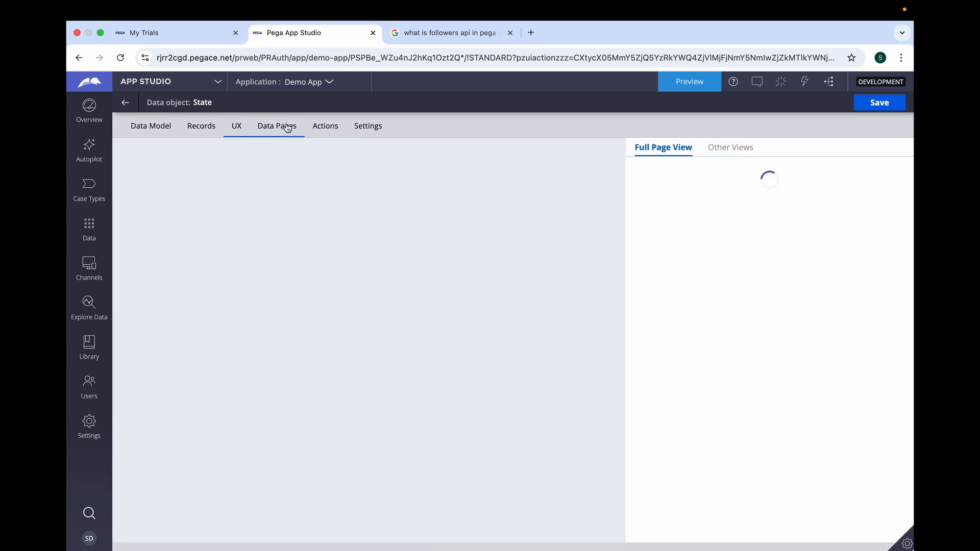
{"action": "left_click", "coordinate": [277, 125]}
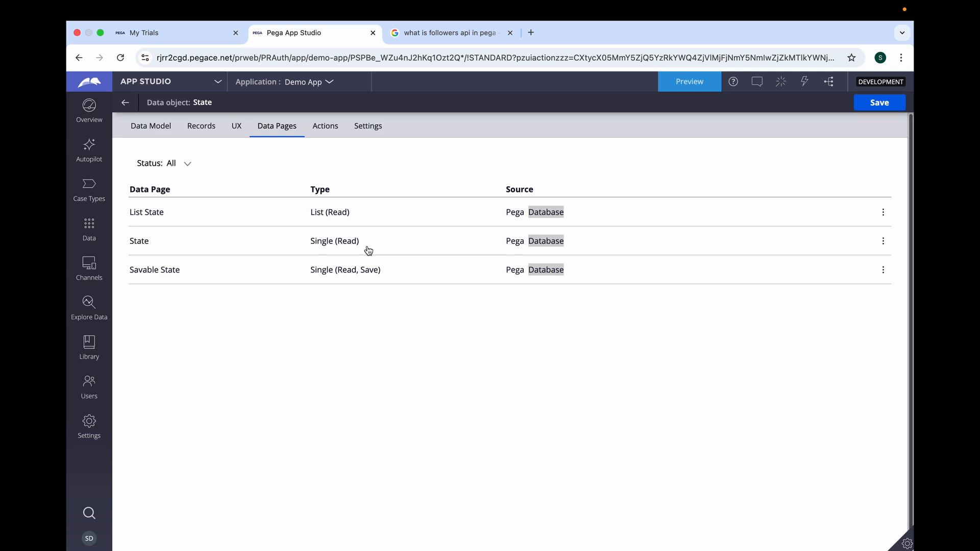
{"action": "left_click", "coordinate": [884, 212]}
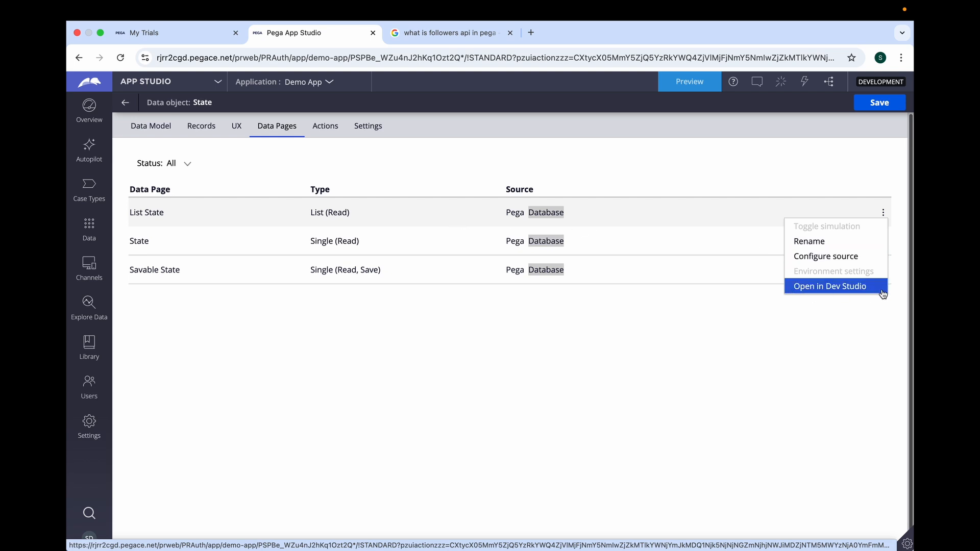
{"action": "left_click", "coordinate": [839, 290]}
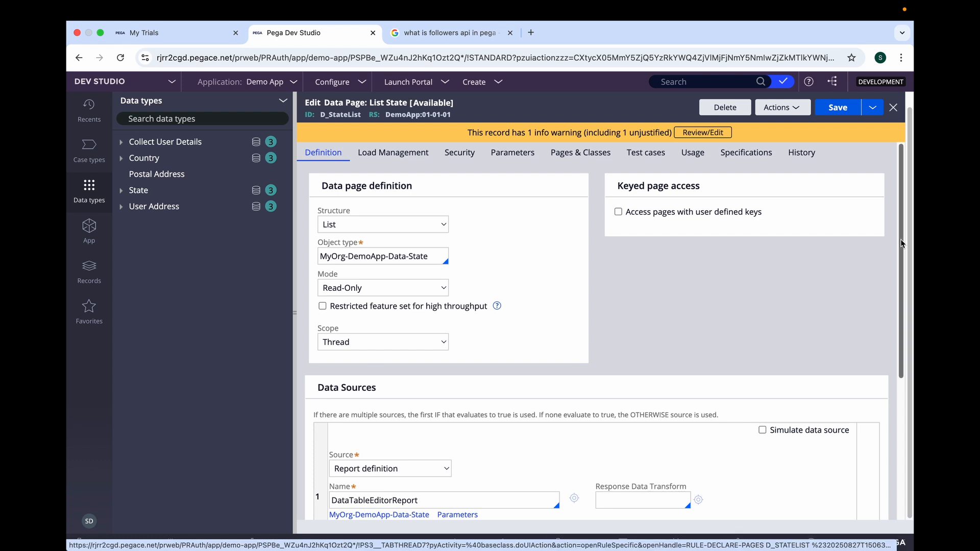
Open the DataTableEditorReport report definition used as the List State data page's source
{"action": "left_click_drag", "start_coordinate": [901, 239], "coordinate": [901, 327]}
{"action": "left_click", "coordinate": [366, 320]}
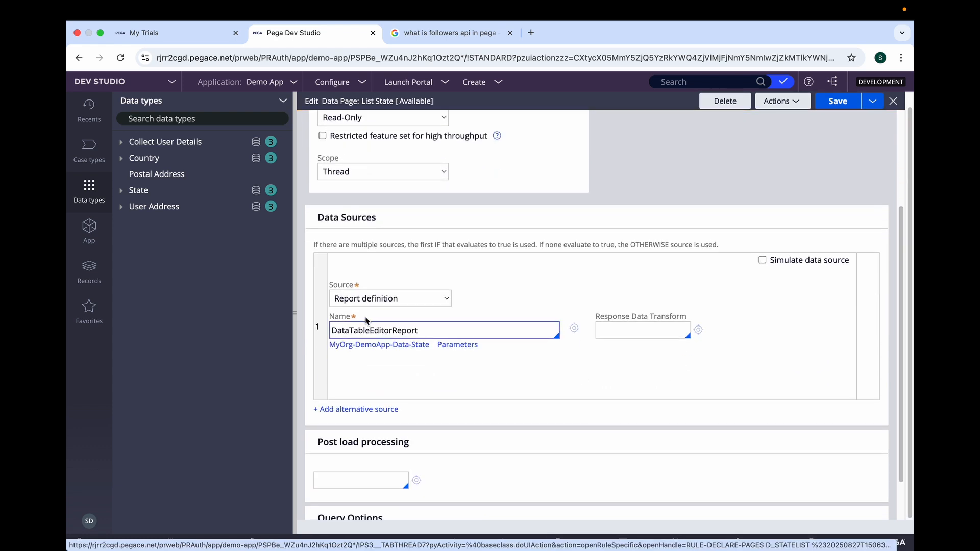
{"action": "left_click", "coordinate": [574, 330]}
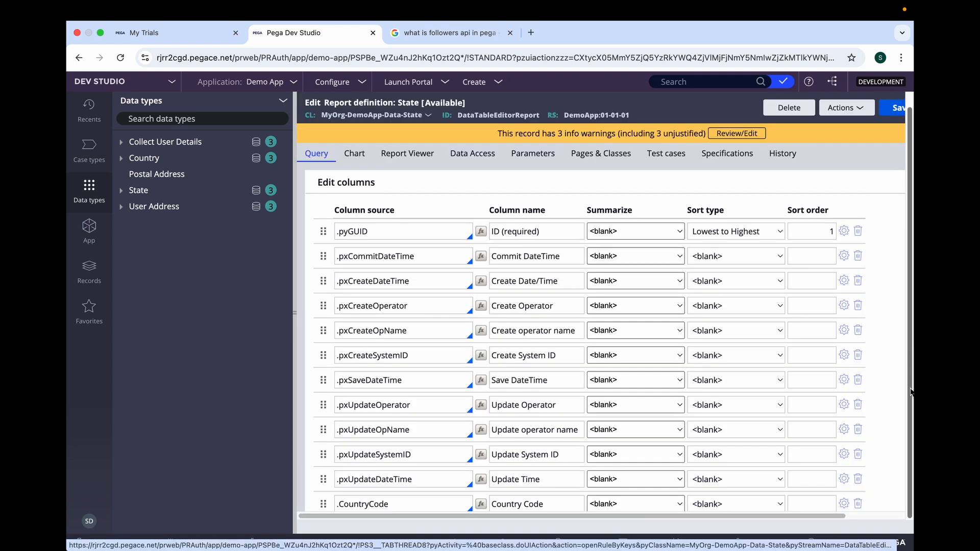
Add a report filter where .CountryCode is equal to Param.Country, try to save the report definition, and check the filter value
{"action": "left_click_drag", "start_coordinate": [295, 314], "coordinate": [209, 312]}
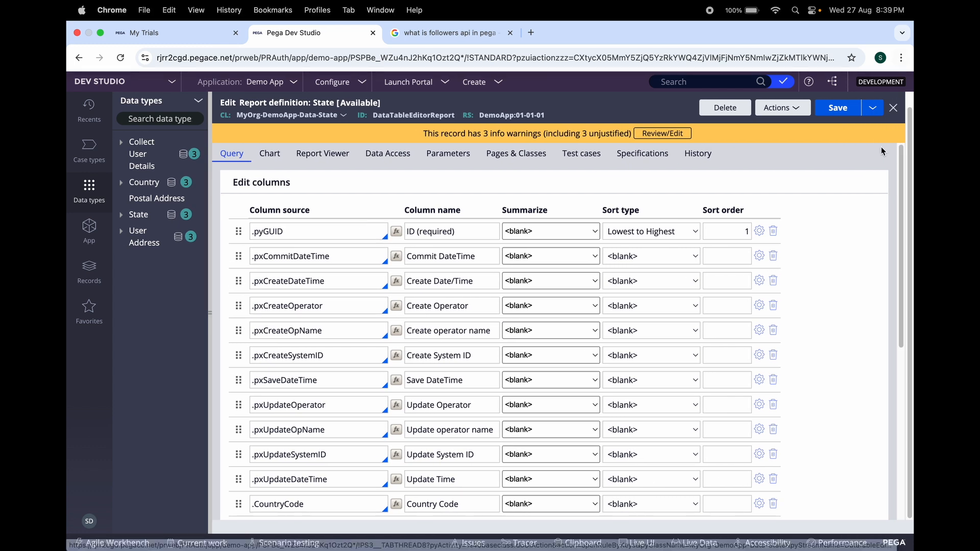
{"action": "scroll", "coordinate": [902, 250], "scroll_direction": "down", "scroll_amount": 1}
{"action": "scroll", "coordinate": [902, 251], "scroll_direction": "down", "scroll_amount": 5}
{"action": "left_click", "coordinate": [473, 383]}
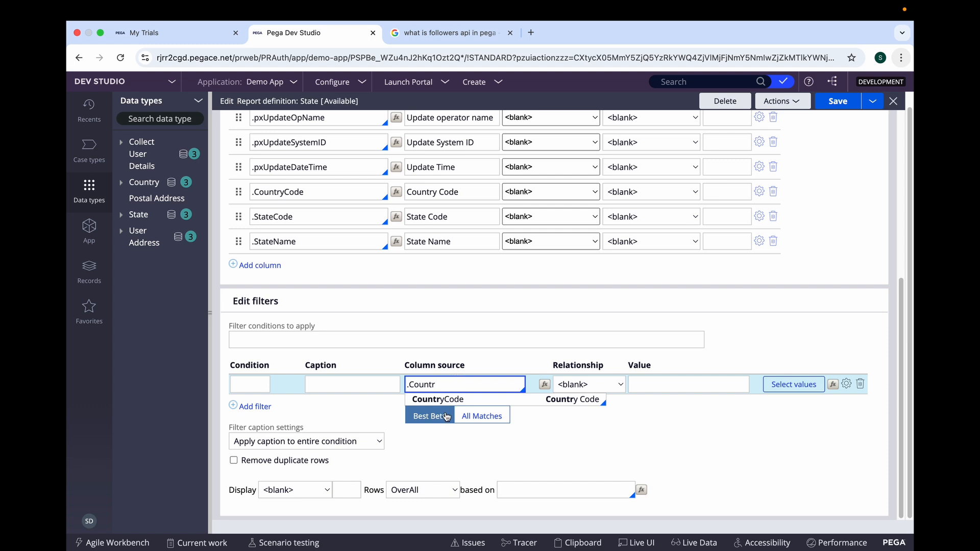
{"action": "left_click", "coordinate": [439, 399]}
{"action": "left_click", "coordinate": [648, 388]}
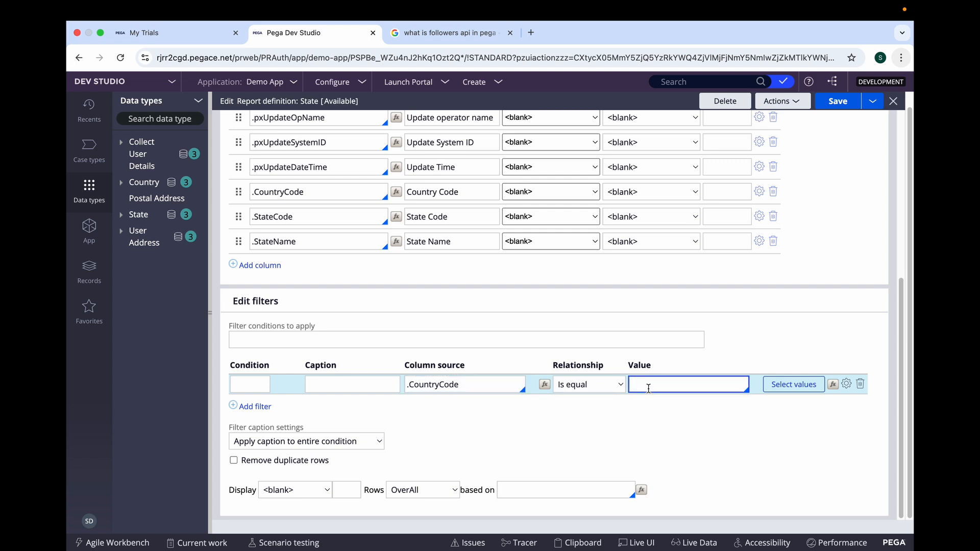
{"action": "type", "text": "Param.Country"}
{"action": "left_click", "coordinate": [837, 101]}
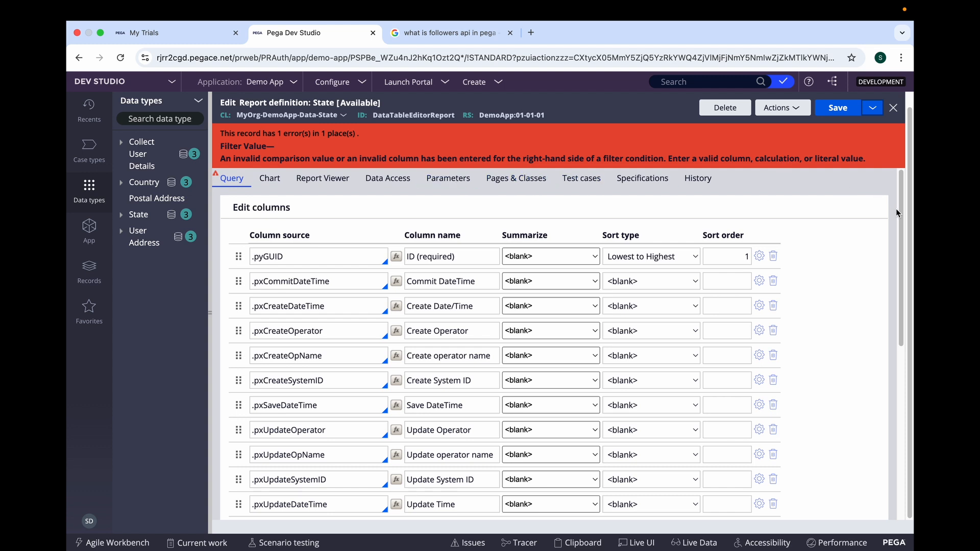
{"action": "left_click_drag", "start_coordinate": [902, 237], "coordinate": [902, 396]}
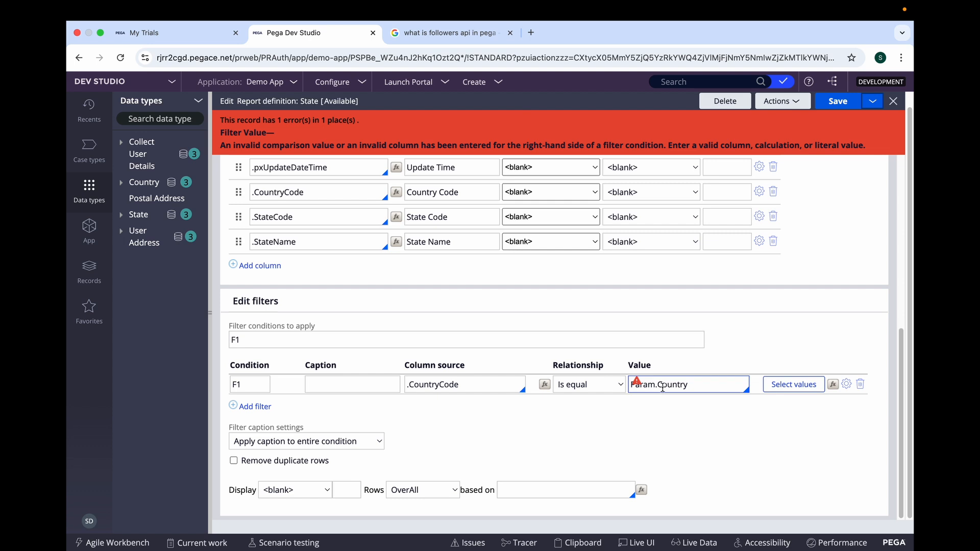
{"action": "left_click_drag", "start_coordinate": [902, 357], "coordinate": [902, 182]}
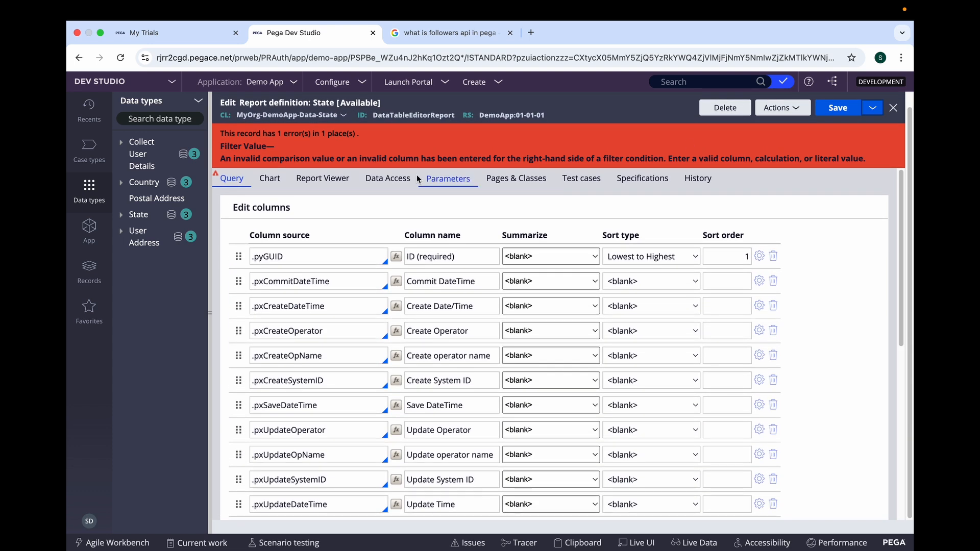
Add a Text parameter named Country to the report definition and save it
{"action": "left_click", "coordinate": [448, 179]}
{"action": "left_click", "coordinate": [276, 250]}
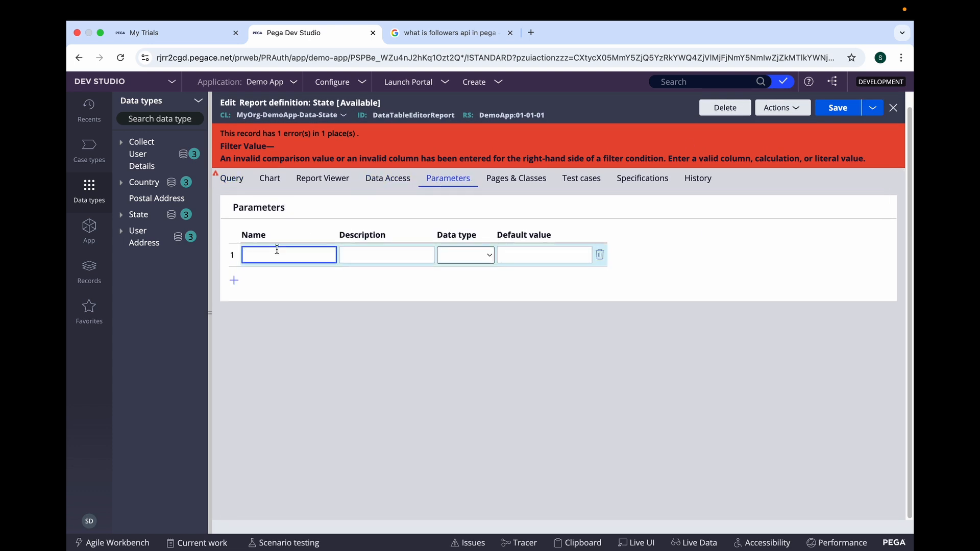
{"action": "type", "text": "COu"}
{"action": "left_click", "coordinate": [254, 259]}
{"action": "key", "text": "BackSpace"}
{"action": "type", "text": "o"}
{"action": "left_click", "coordinate": [468, 257]}
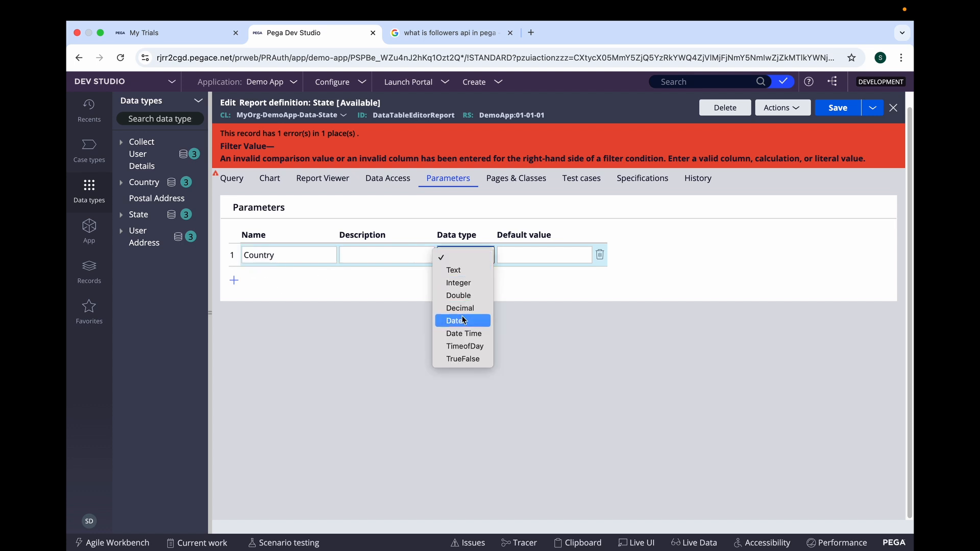
{"action": "left_click", "coordinate": [453, 270]}
{"action": "left_click", "coordinate": [840, 109]}
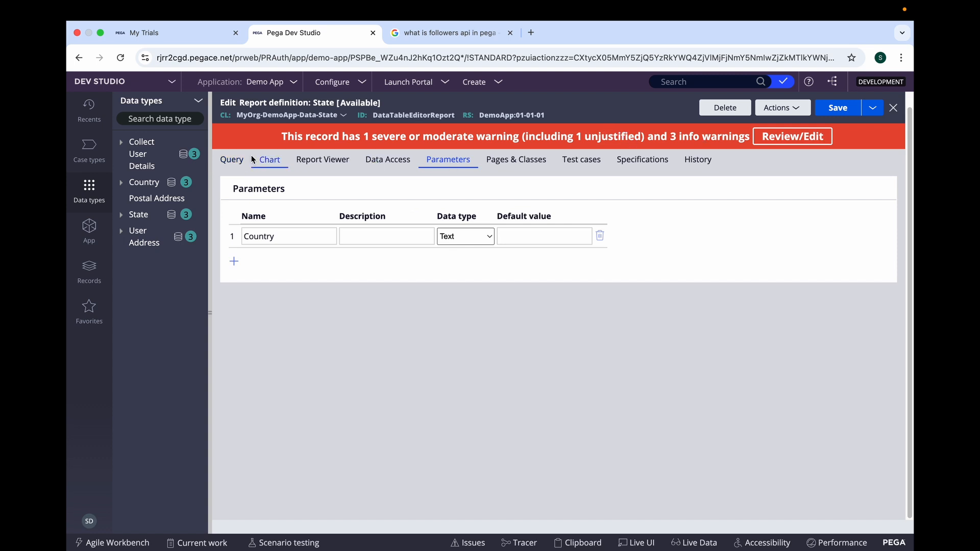
Enable Use null if empty for filter condition F1 and save the report definition
{"action": "left_click", "coordinate": [232, 160]}
{"action": "left_click_drag", "start_coordinate": [904, 205], "coordinate": [903, 367]}
{"action": "left_click", "coordinate": [845, 385]}
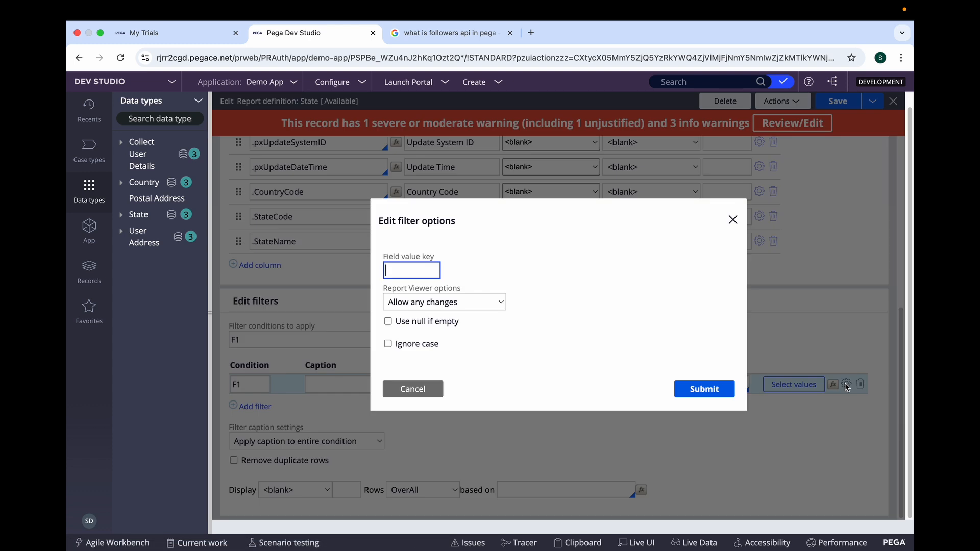
{"action": "left_click", "coordinate": [388, 322]}
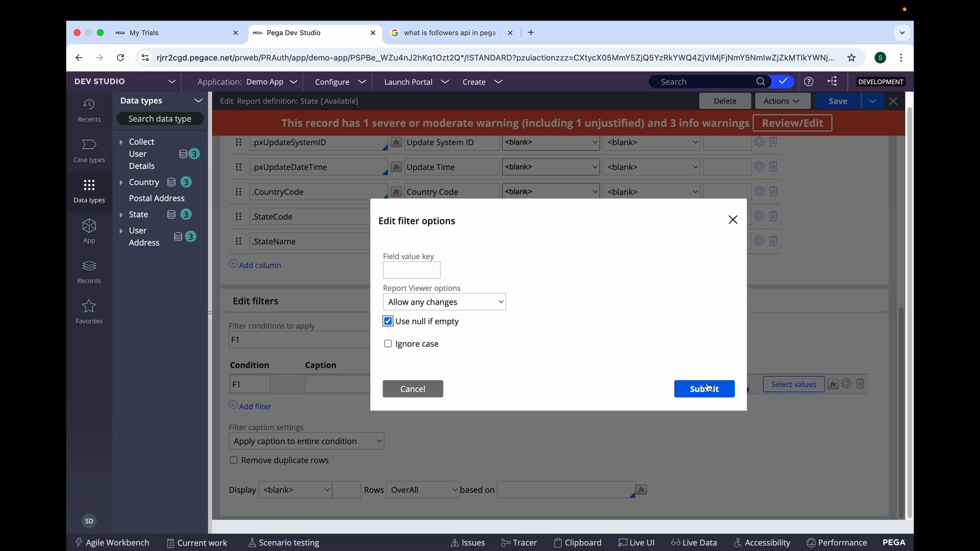
{"action": "left_click", "coordinate": [712, 388]}
{"action": "left_click", "coordinate": [855, 102]}
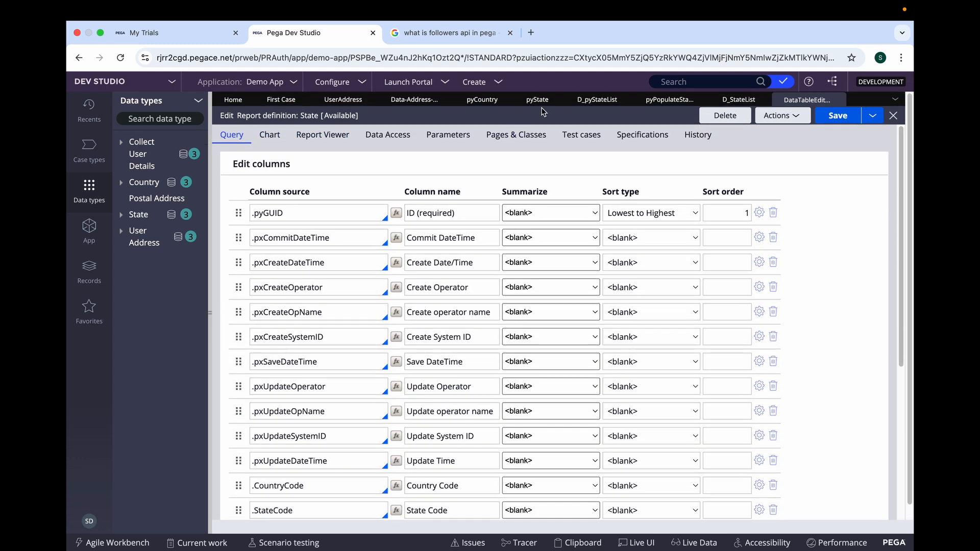
Add a String parameter named Country to the D_StateList data page
{"action": "left_click", "coordinate": [739, 100]}
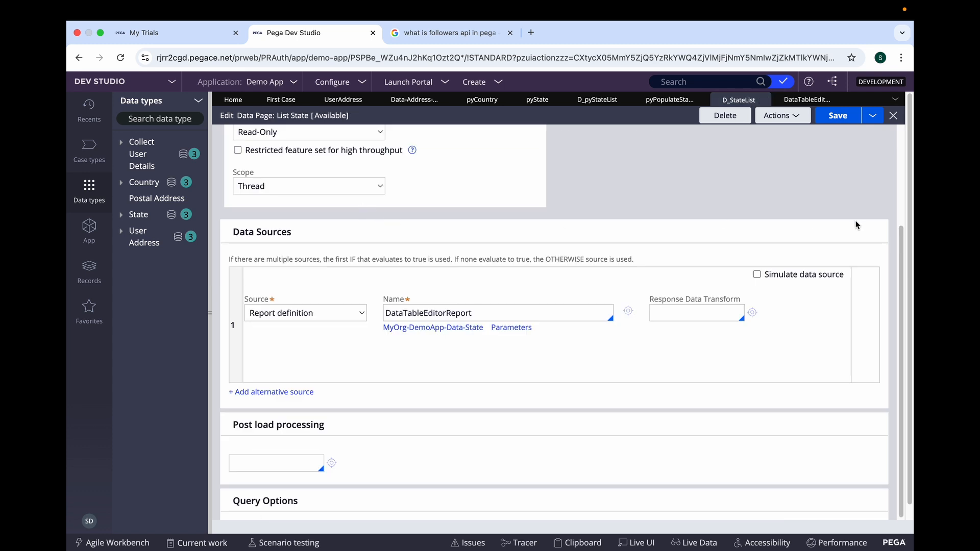
{"action": "scroll", "coordinate": [900, 270], "scroll_direction": "up", "scroll_amount": 5}
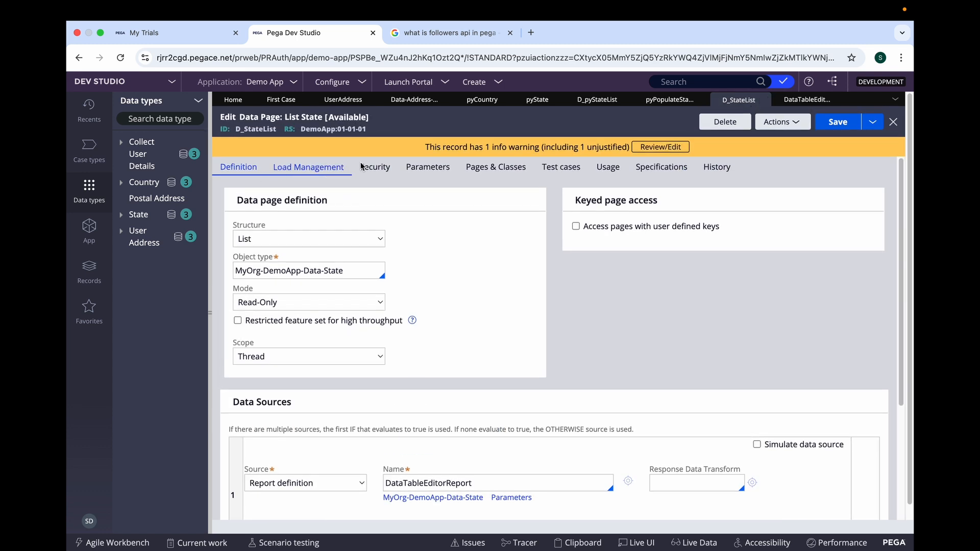
{"action": "left_click", "coordinate": [428, 168]}
{"action": "left_click", "coordinate": [297, 274]}
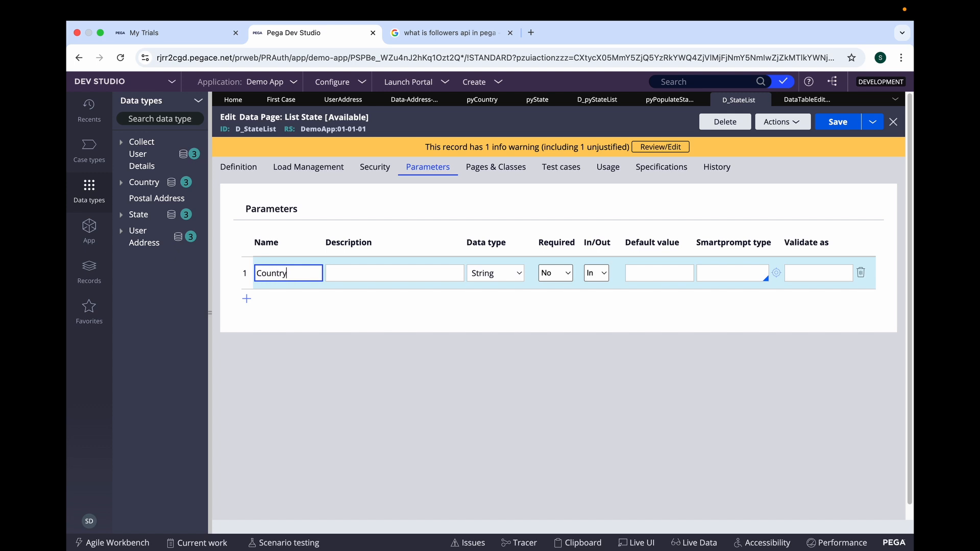
{"action": "left_click", "coordinate": [495, 274]}
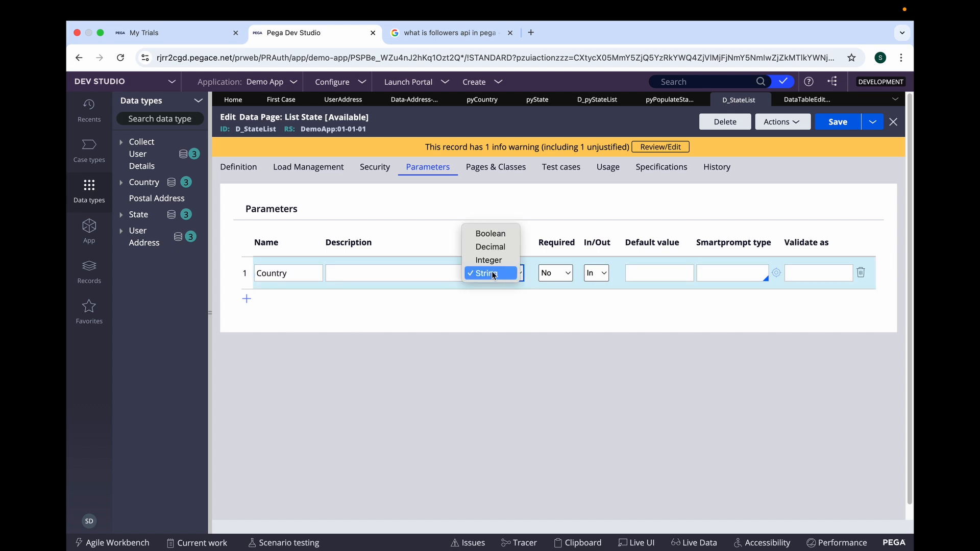
Set the data page's DataTableEditorReport source to pass the current parameter page, and save the data page
{"action": "left_click", "coordinate": [237, 169]}
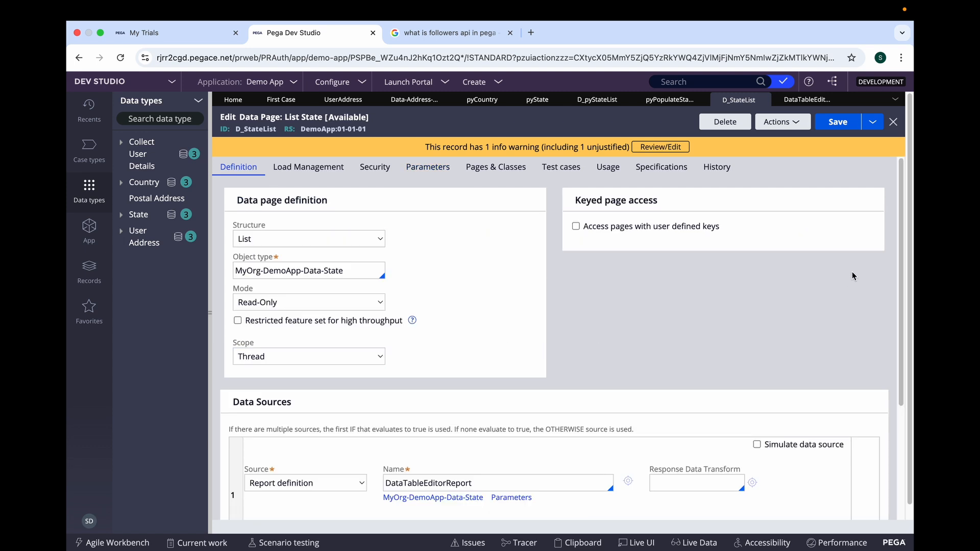
{"action": "scroll", "coordinate": [599, 420], "scroll_direction": "down", "scroll_amount": 5}
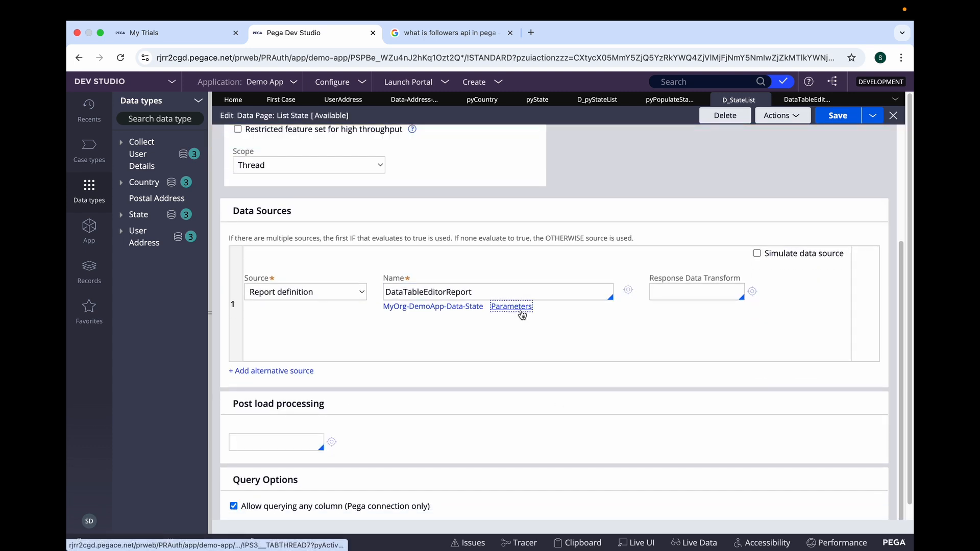
{"action": "left_click", "coordinate": [512, 306]}
{"action": "left_click", "coordinate": [383, 312]}
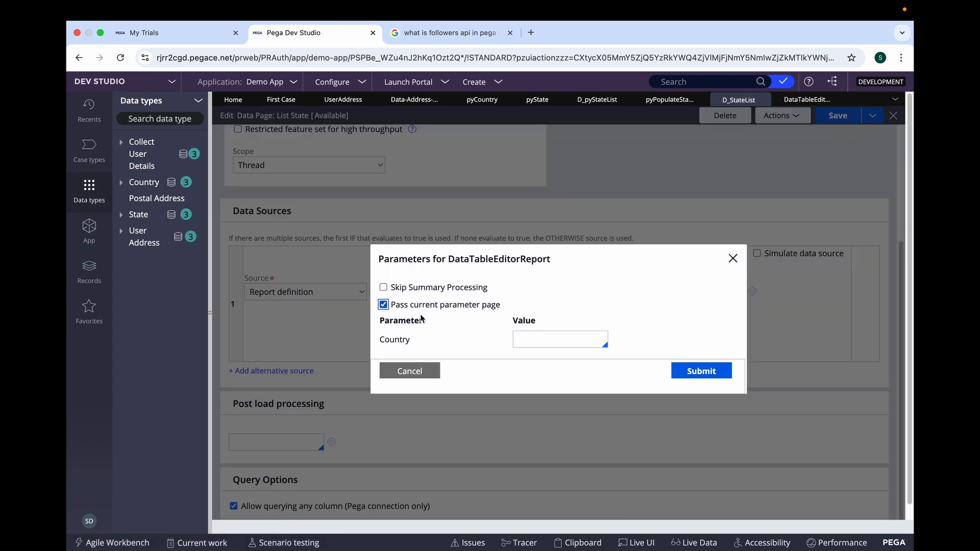
{"action": "left_click", "coordinate": [701, 363]}
{"action": "left_click", "coordinate": [838, 116]}
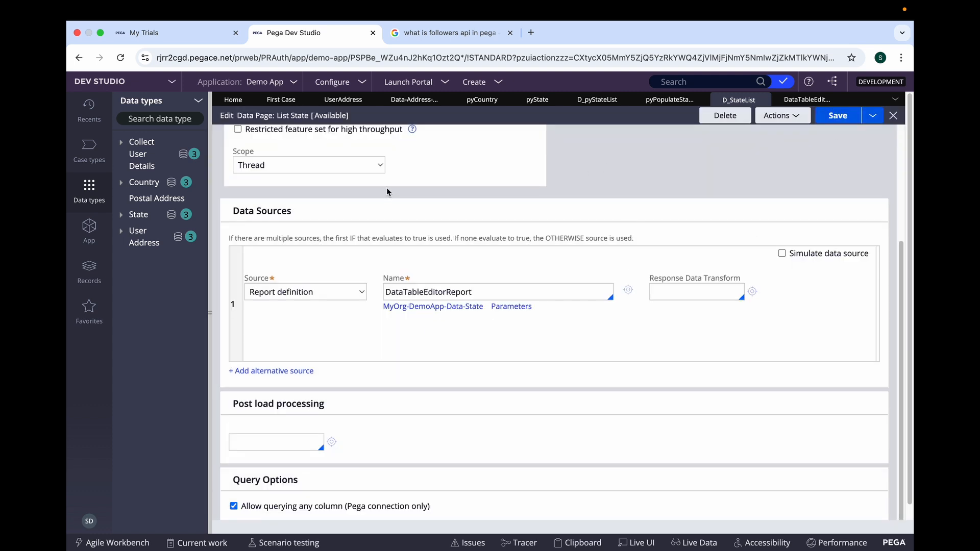
Switch to App Studio and open the User Address data object's data model
{"action": "left_click", "coordinate": [174, 82]}
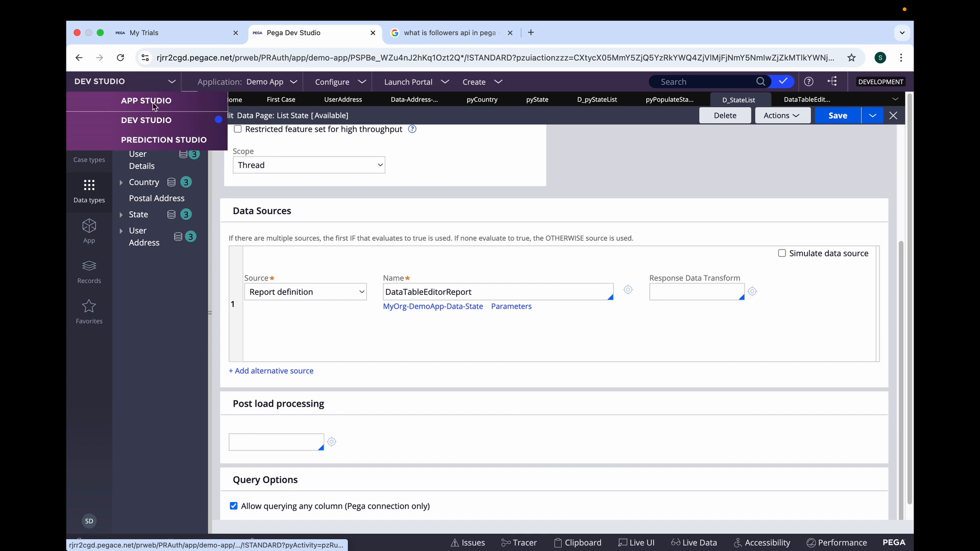
{"action": "left_click", "coordinate": [158, 97]}
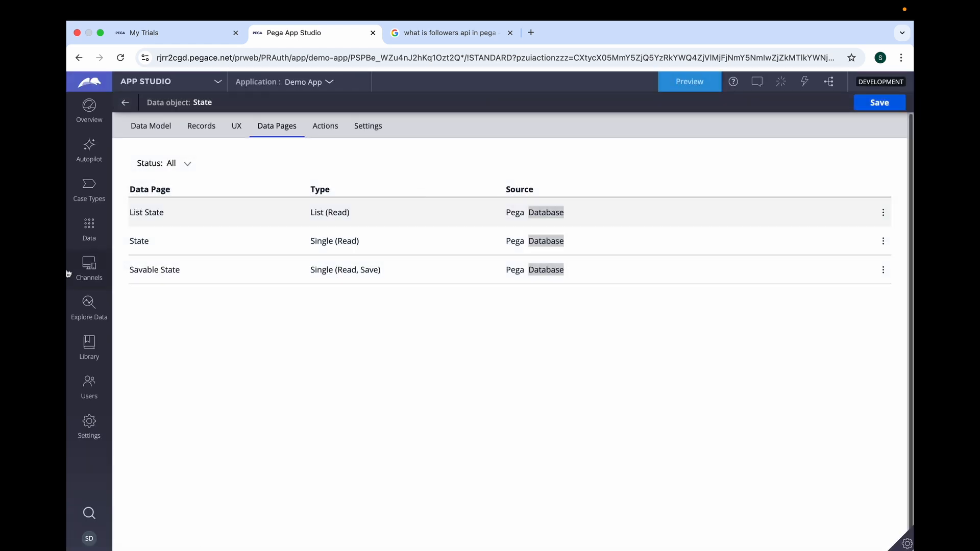
{"action": "left_click", "coordinate": [94, 225]}
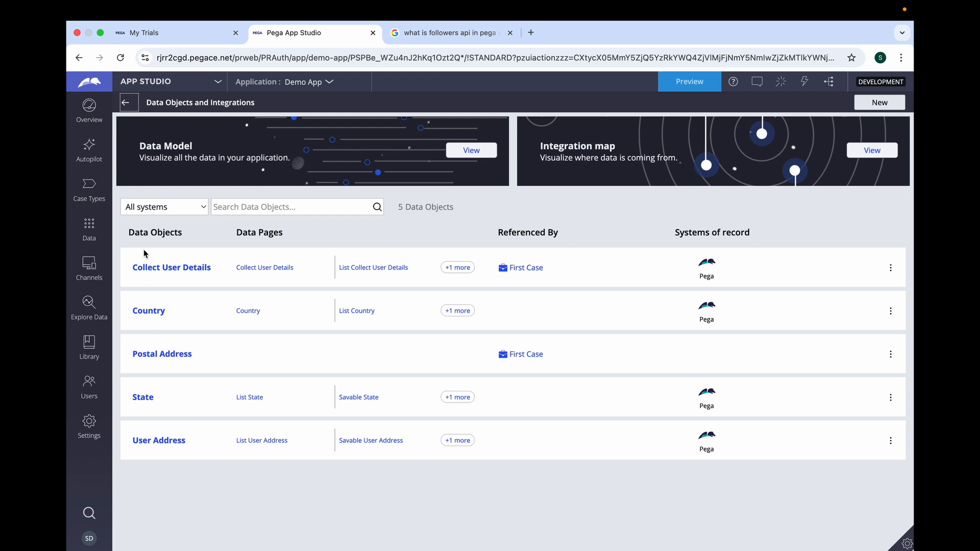
{"action": "left_click", "coordinate": [157, 441]}
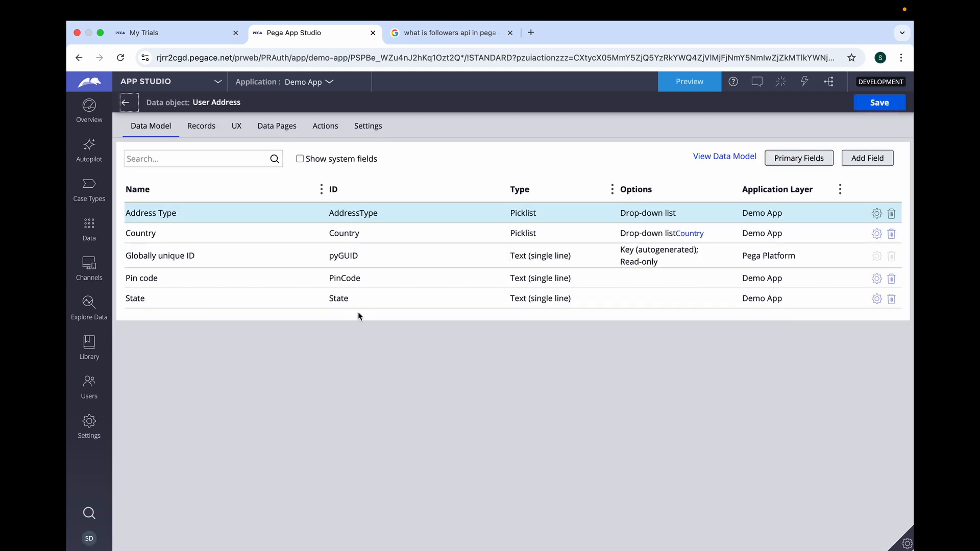
Change the State field's type to Picklist, with options sourced from the List State data page
{"action": "left_click", "coordinate": [876, 300]}
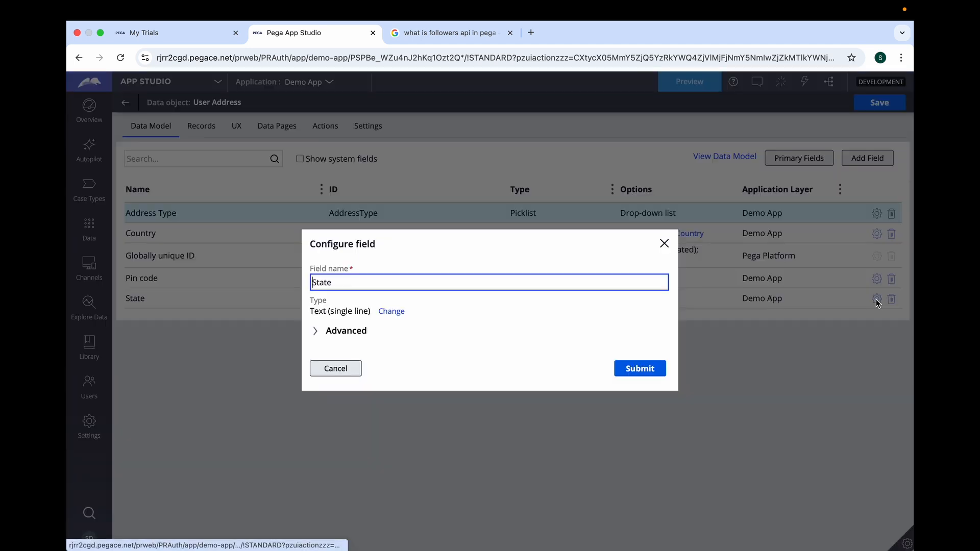
{"action": "left_click", "coordinate": [402, 313]}
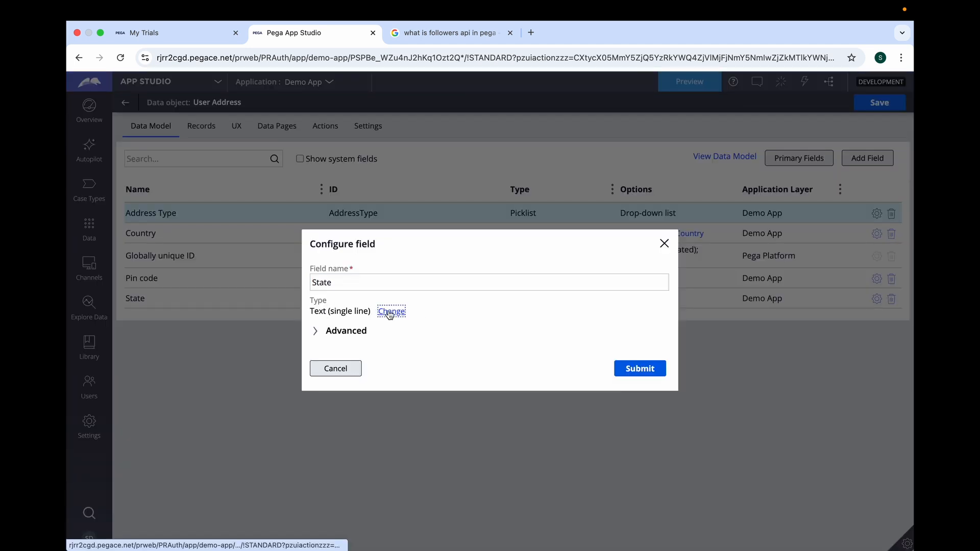
{"action": "left_click", "coordinate": [375, 315]}
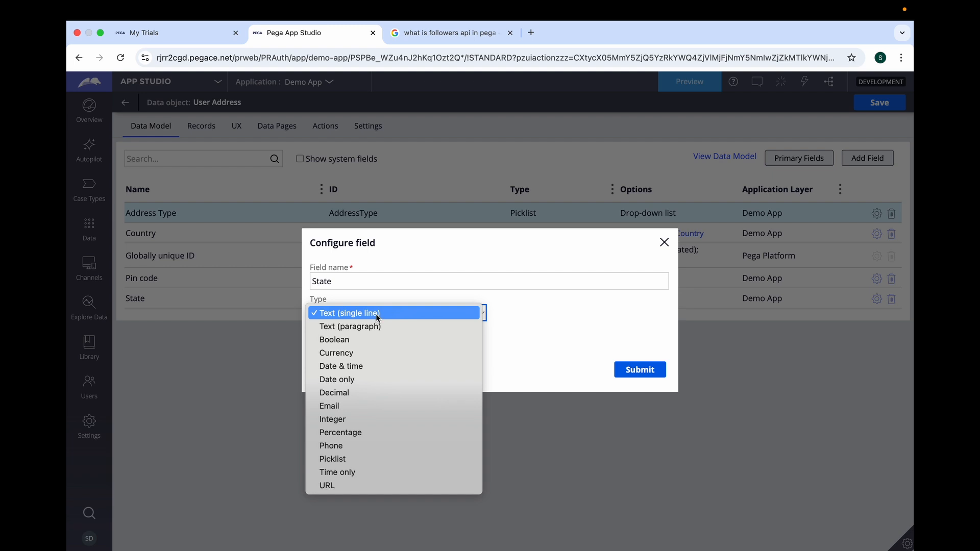
{"action": "left_click", "coordinate": [356, 458]}
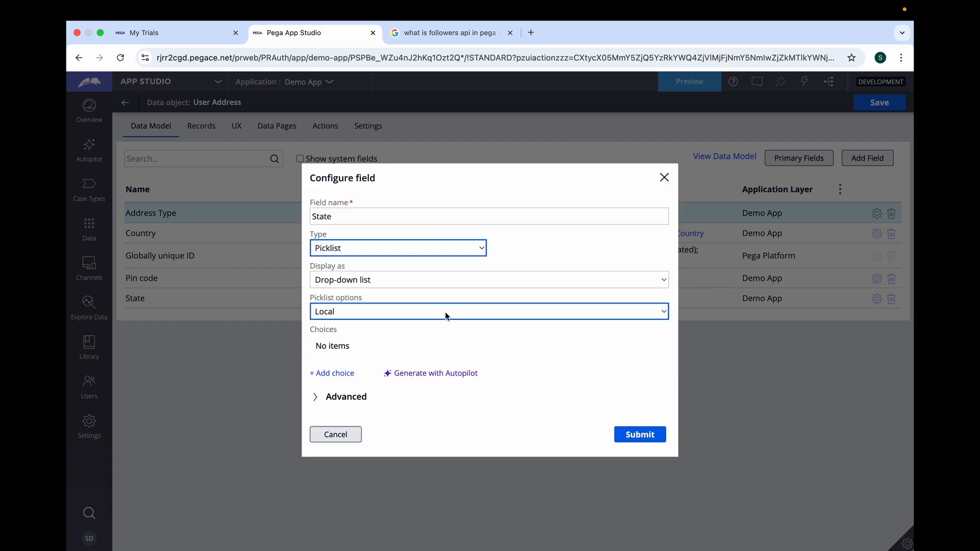
{"action": "left_click", "coordinate": [449, 313]}
{"action": "left_click", "coordinate": [367, 330]}
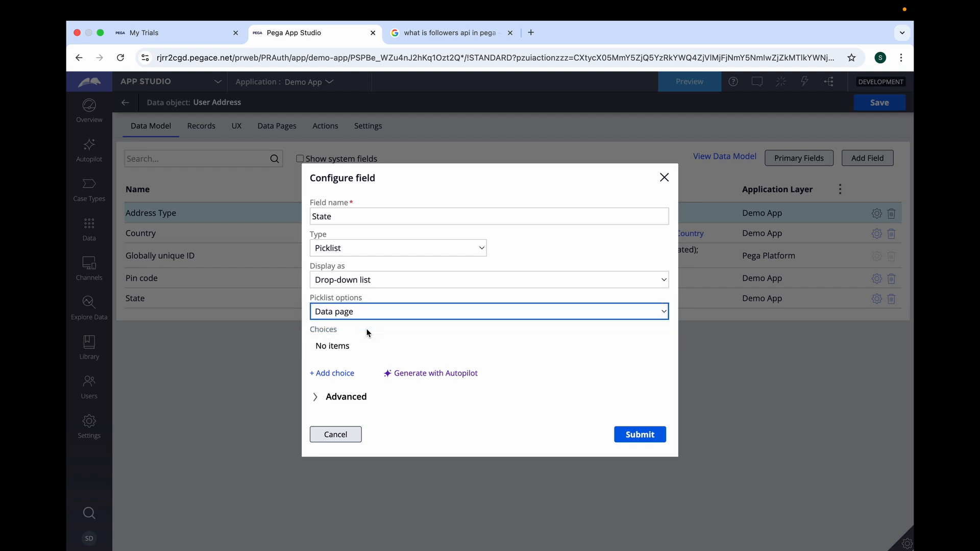
{"action": "left_click", "coordinate": [527, 348]}
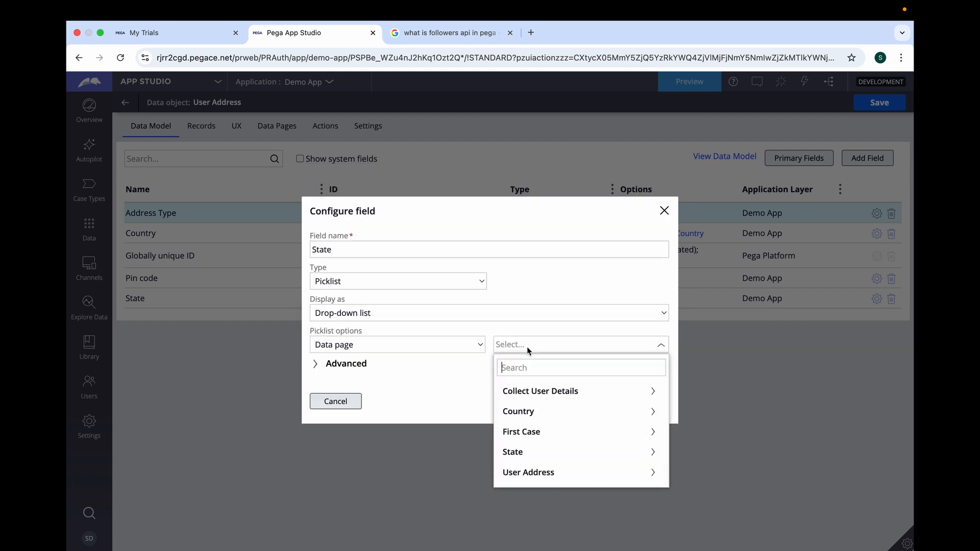
{"action": "left_click", "coordinate": [526, 453]}
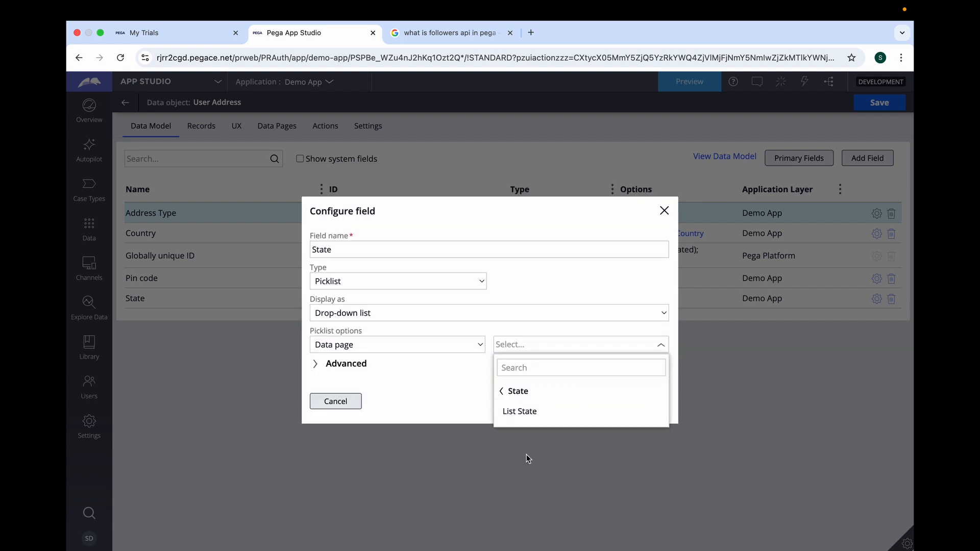
{"action": "left_click", "coordinate": [522, 411]}
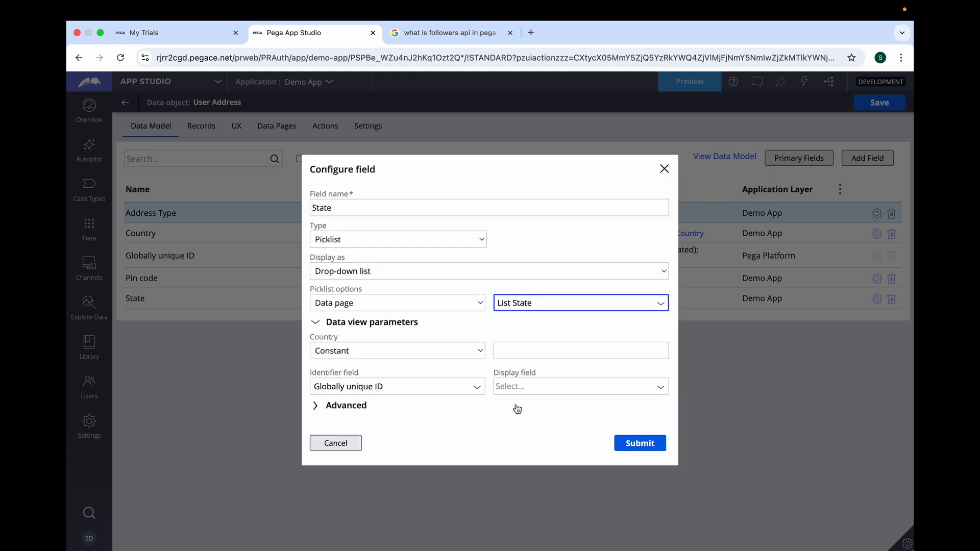
Map the picklist's Country data view parameter to the Country field
{"action": "left_click", "coordinate": [331, 341]}
{"action": "left_click", "coordinate": [325, 353]}
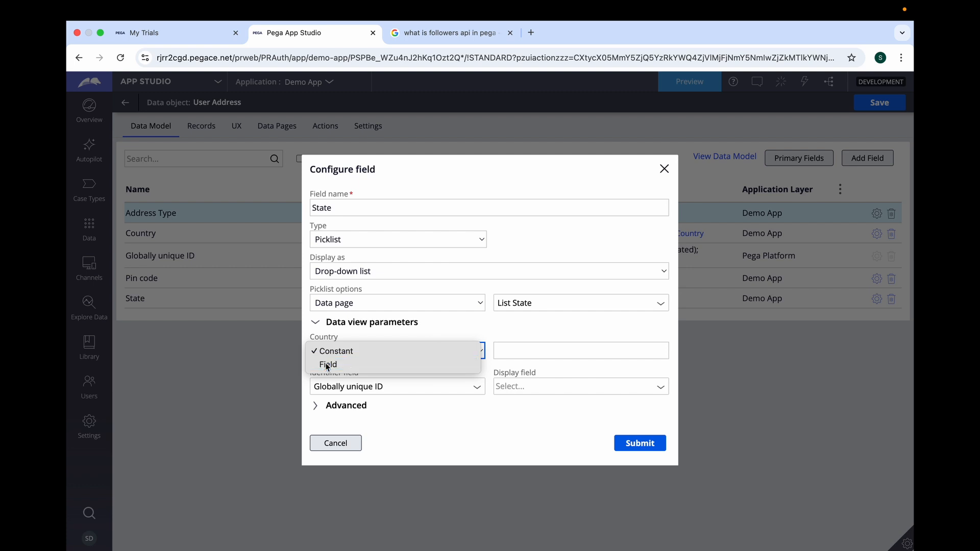
{"action": "left_click", "coordinate": [329, 362]}
{"action": "left_click", "coordinate": [529, 352]}
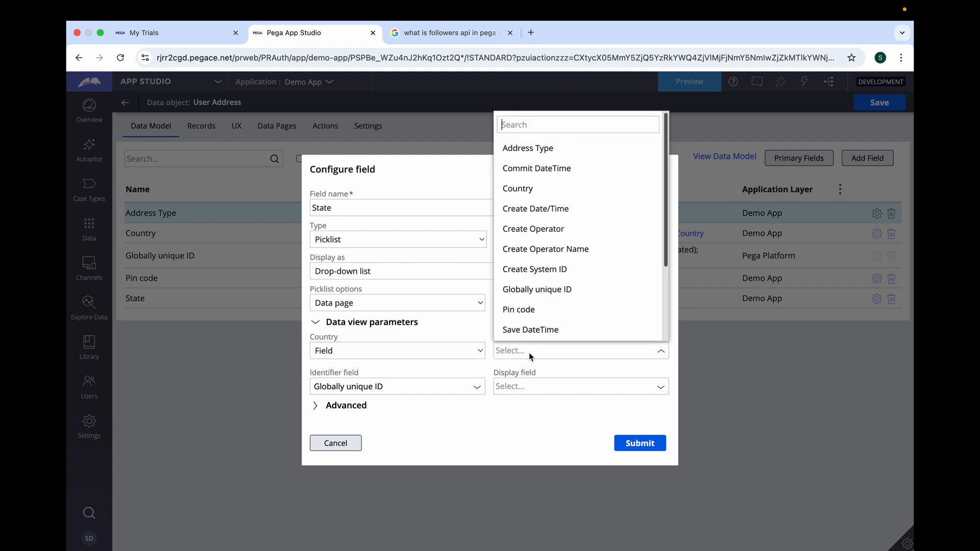
{"action": "left_click", "coordinate": [542, 189]}
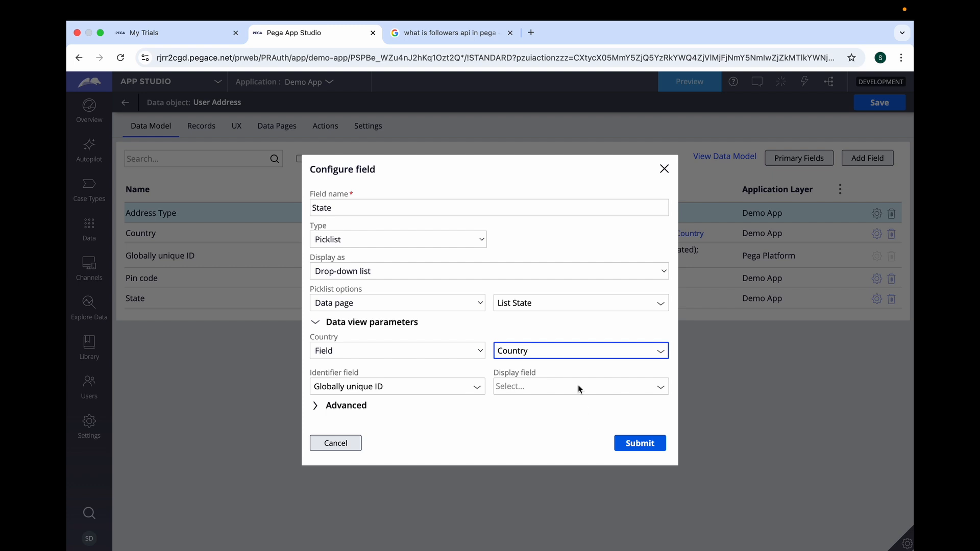
Use State Code as the picklist's identifier field and State Name as its display field, submit, and save the User Address object
{"action": "left_click", "coordinate": [479, 394]}
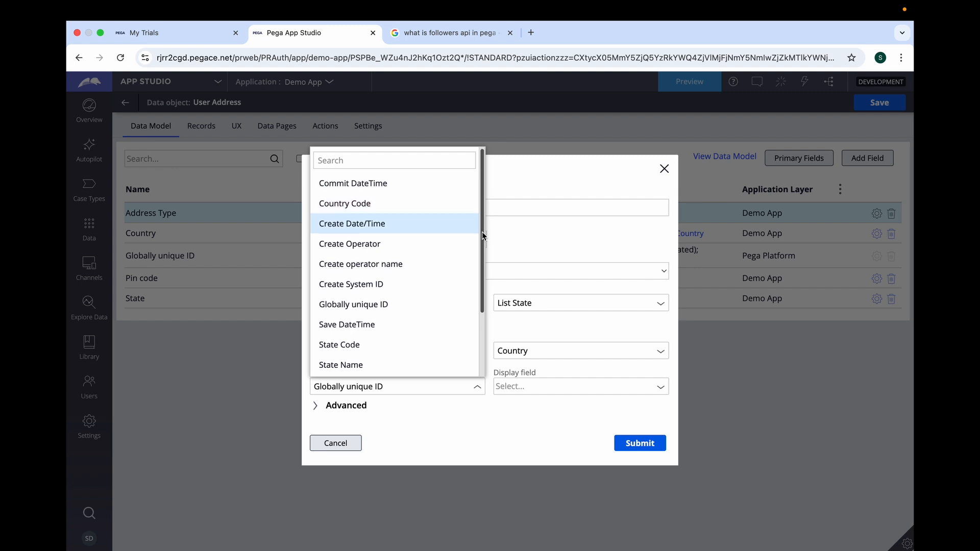
{"action": "scroll", "coordinate": [369, 225], "scroll_direction": "down", "scroll_amount": 2}
{"action": "left_click", "coordinate": [349, 302]}
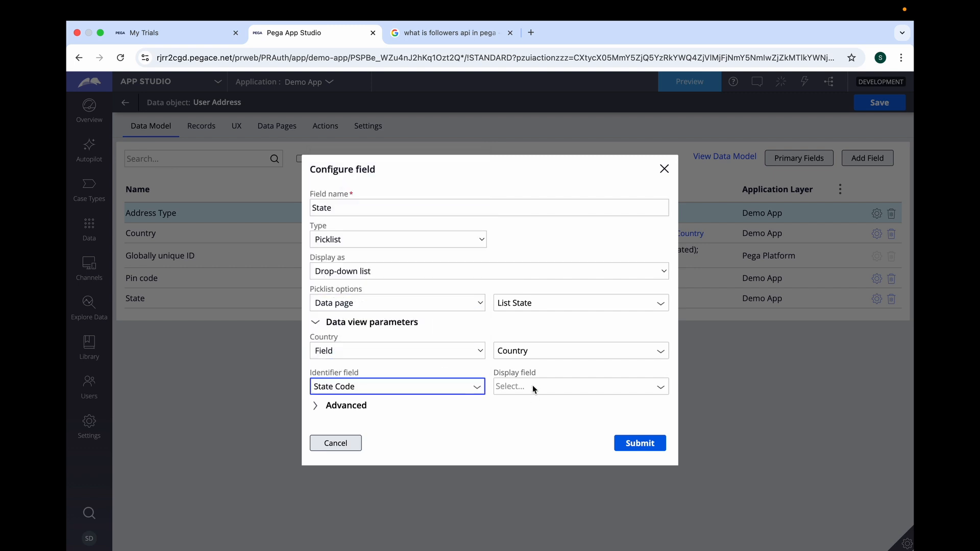
{"action": "left_click", "coordinate": [532, 386]}
{"action": "scroll", "coordinate": [538, 366], "scroll_direction": "down", "scroll_amount": 1}
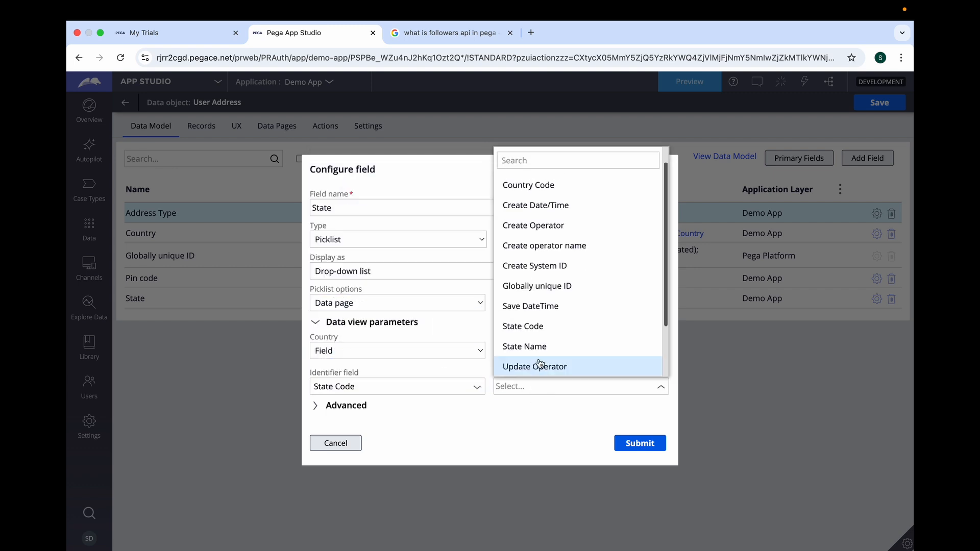
{"action": "left_click", "coordinate": [538, 348]}
{"action": "left_click", "coordinate": [642, 443]}
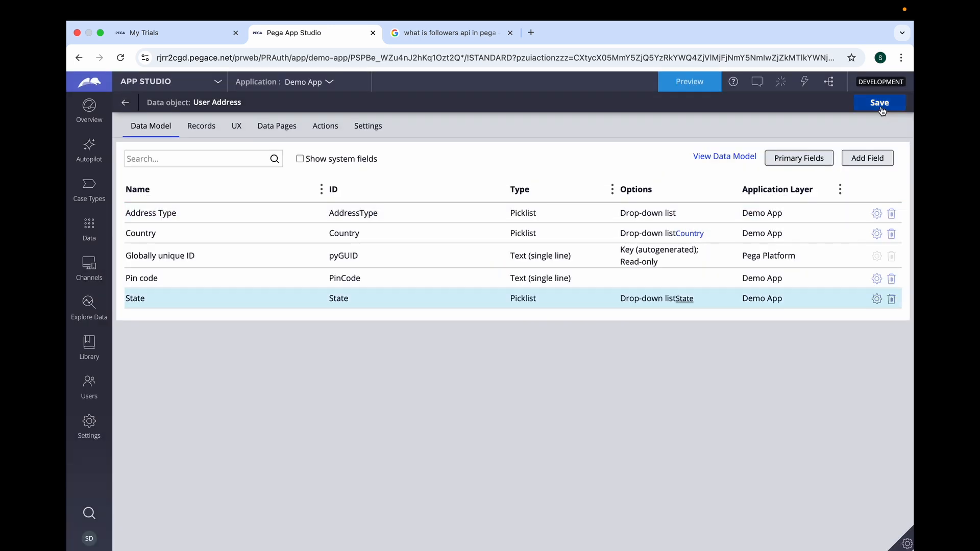
{"action": "left_click", "coordinate": [880, 103]}
Create a default form view named User Address Details for the User Address data object
{"action": "left_click", "coordinate": [236, 128]}
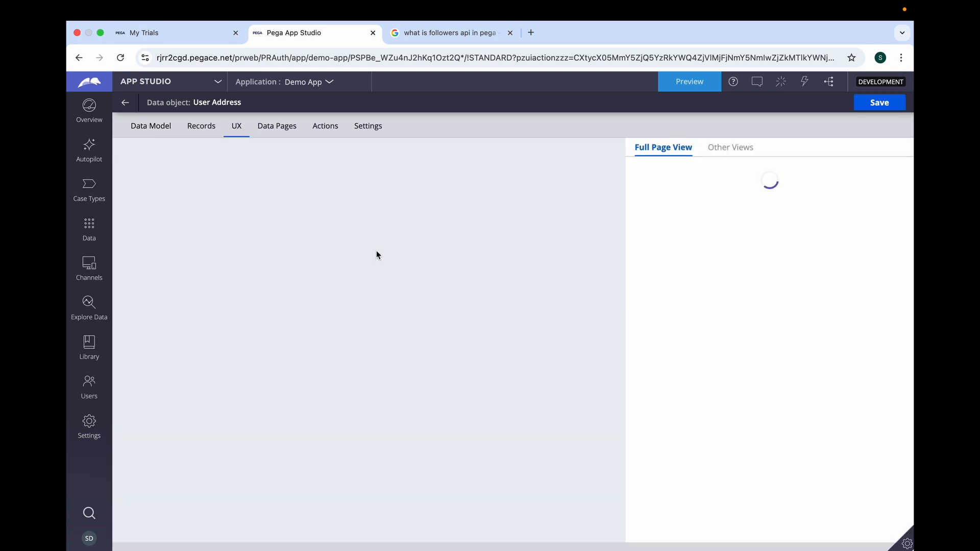
{"action": "left_click", "coordinate": [721, 147]}
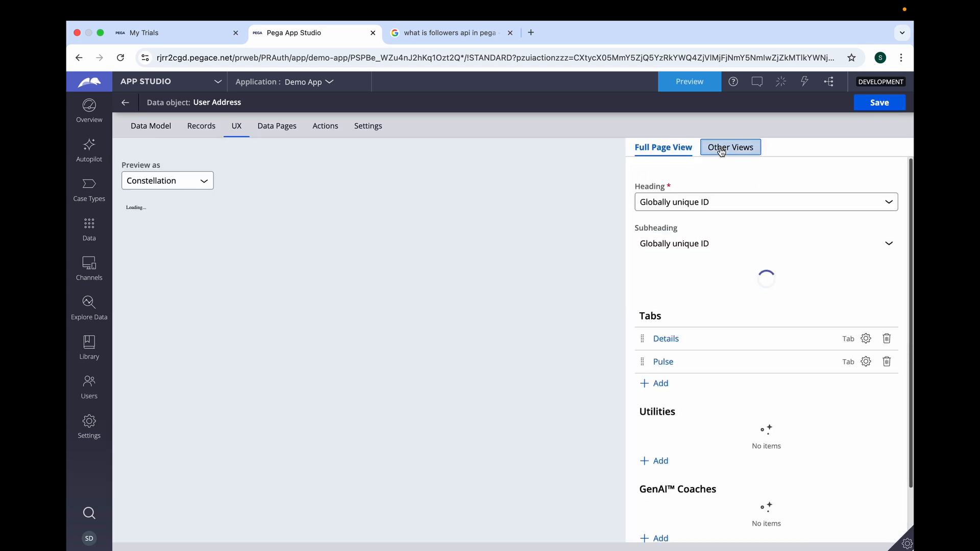
{"action": "left_click", "coordinate": [656, 449]}
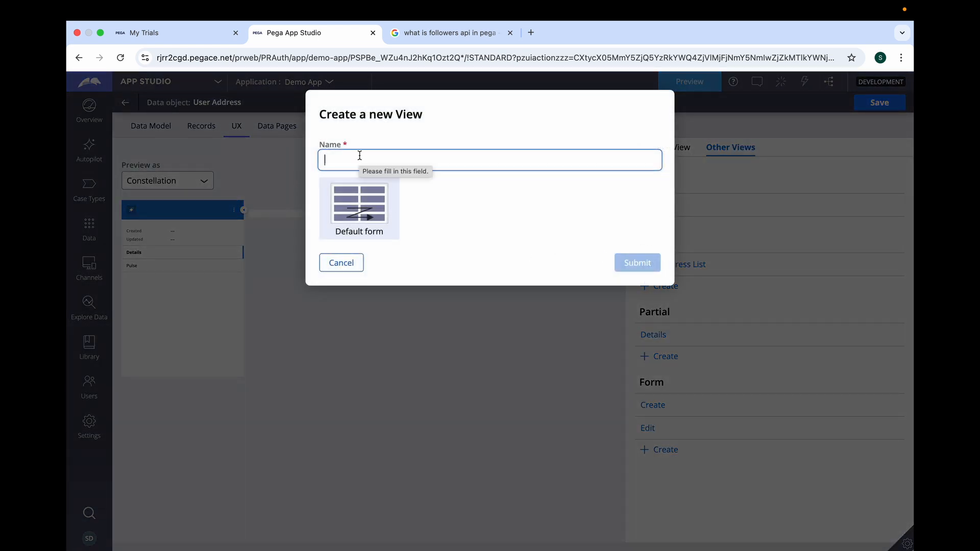
{"action": "type", "text": "Us"}
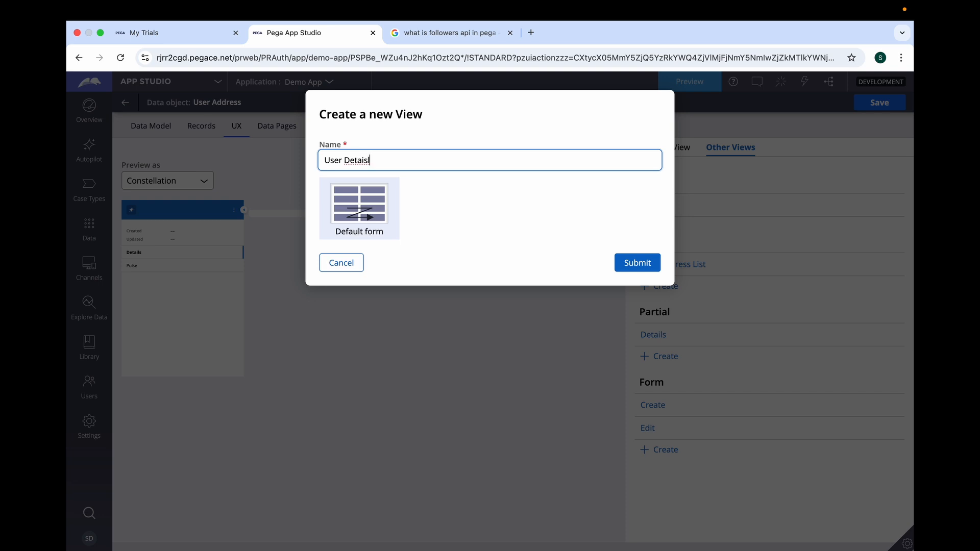
{"action": "type", "text": "er Detaisl"}
{"action": "key", "text": "BackSpace"}
{"action": "key", "text": "BackSpace"}
{"action": "type", "text": "Add"}
{"action": "left_click", "coordinate": [636, 265]}
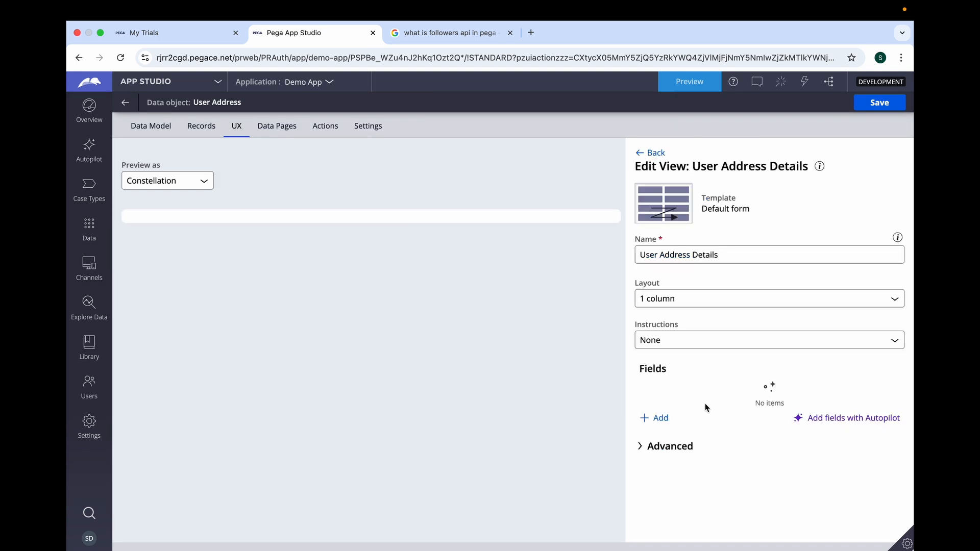
Add the Address Type, Country, State and Pin code fields to the view in that order, and save the data object
{"action": "left_click", "coordinate": [660, 420]}
{"action": "left_click", "coordinate": [725, 409]}
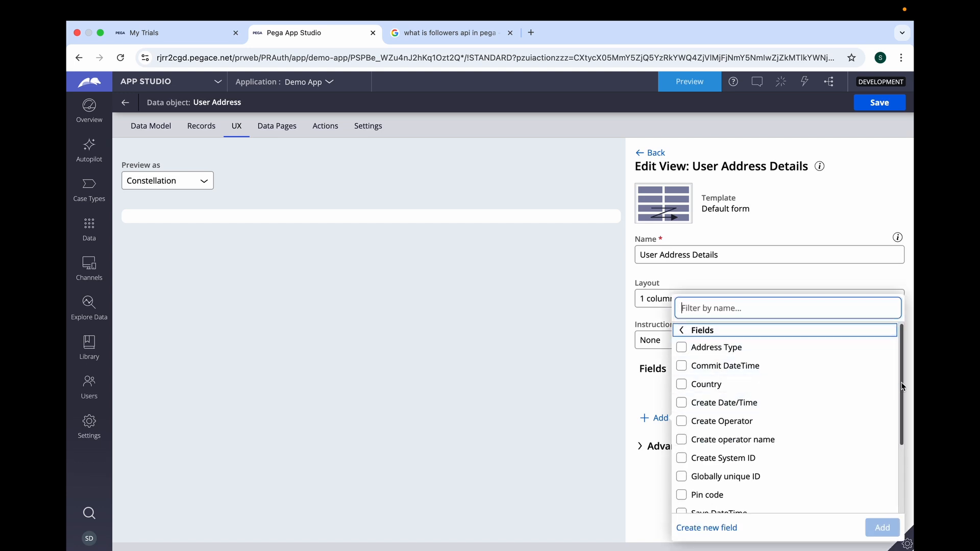
{"action": "left_click_drag", "start_coordinate": [901, 388], "coordinate": [912, 459]}
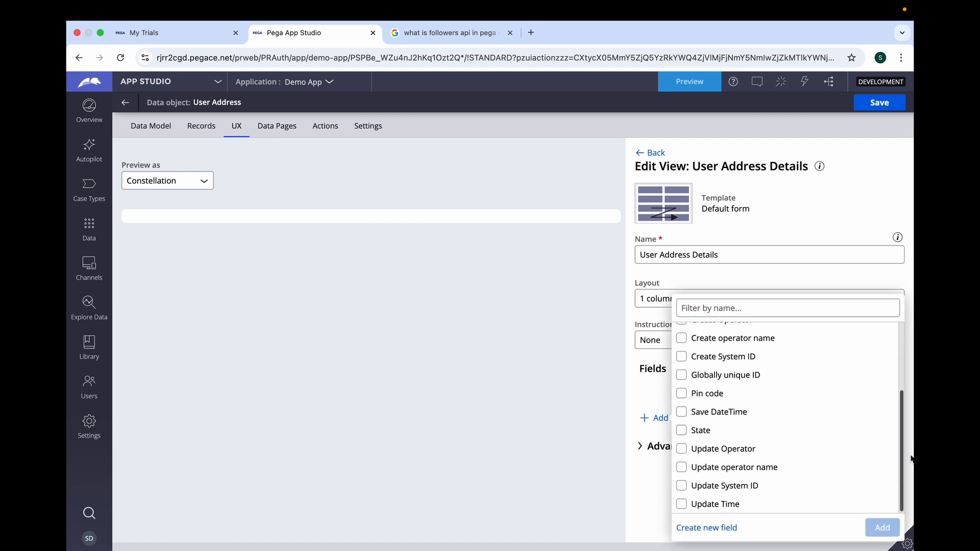
{"action": "left_click", "coordinate": [682, 431]}
{"action": "left_click", "coordinate": [682, 394]}
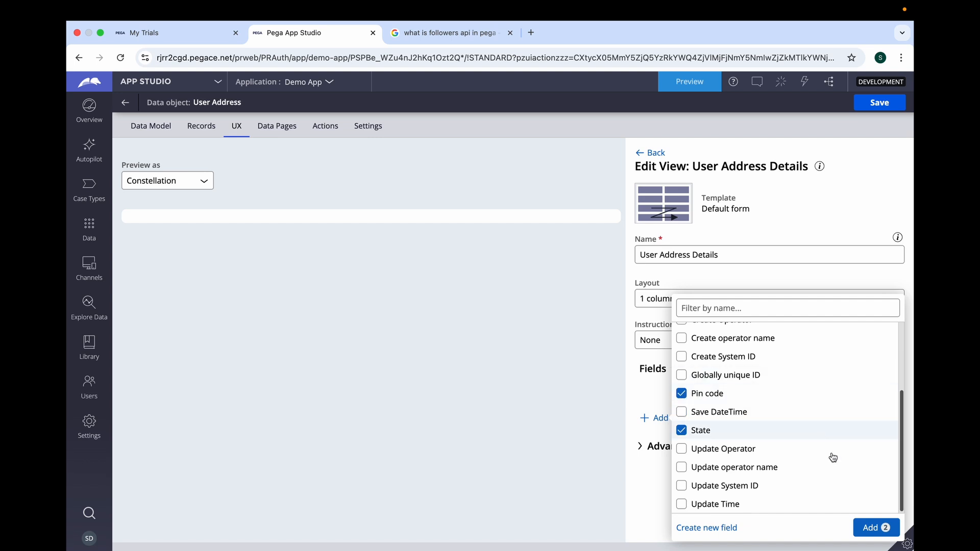
{"action": "scroll", "coordinate": [901, 458], "scroll_direction": "up", "scroll_amount": 5}
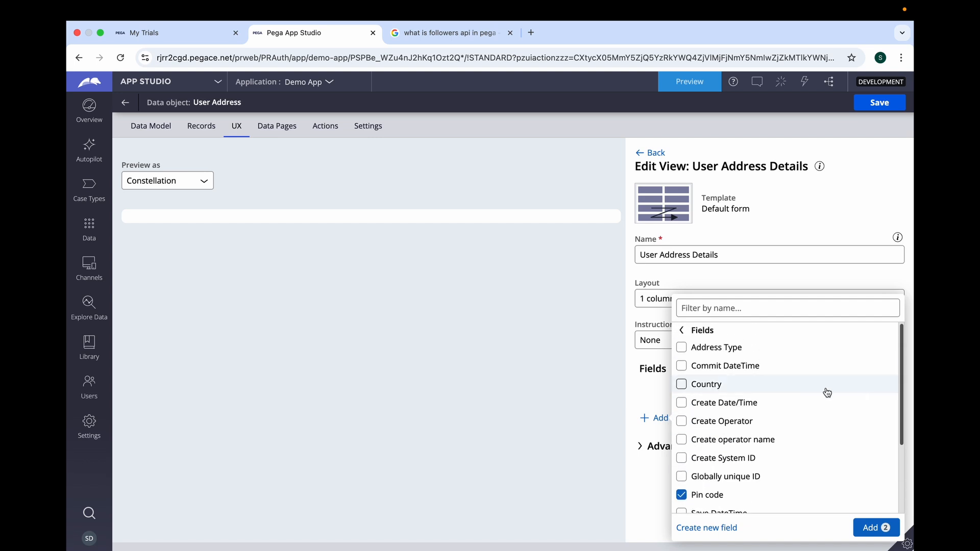
{"action": "left_click", "coordinate": [682, 348]}
{"action": "left_click", "coordinate": [682, 384]}
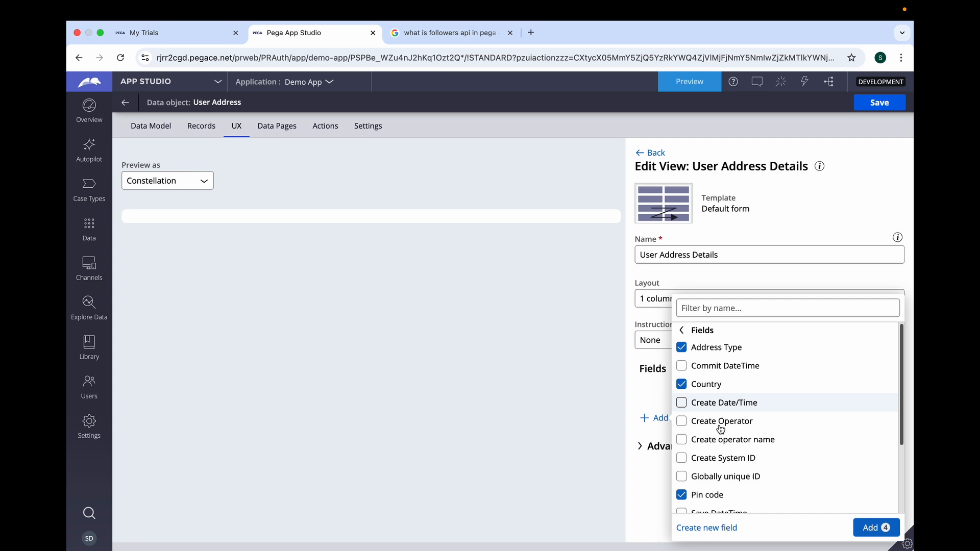
{"action": "left_click", "coordinate": [870, 527]}
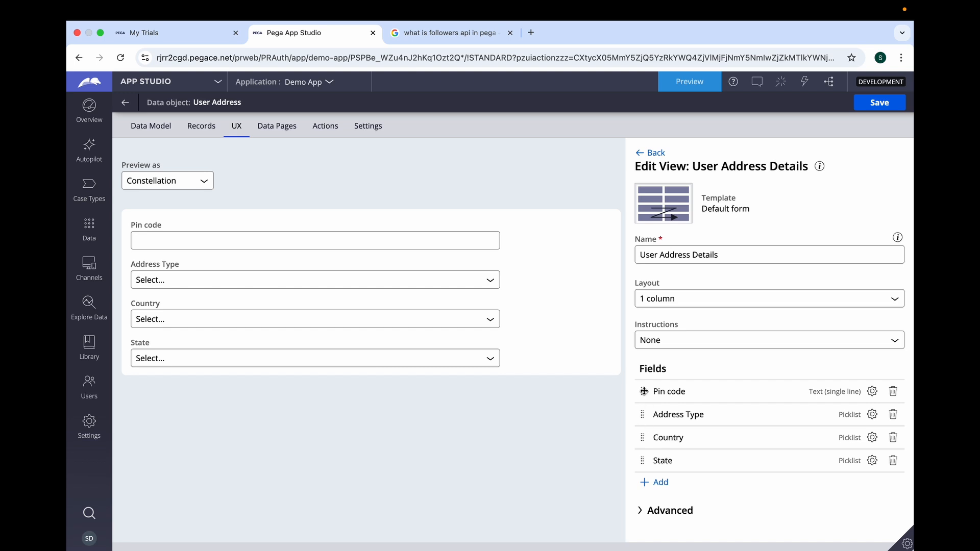
{"action": "left_click_drag", "start_coordinate": [645, 391], "coordinate": [666, 454]}
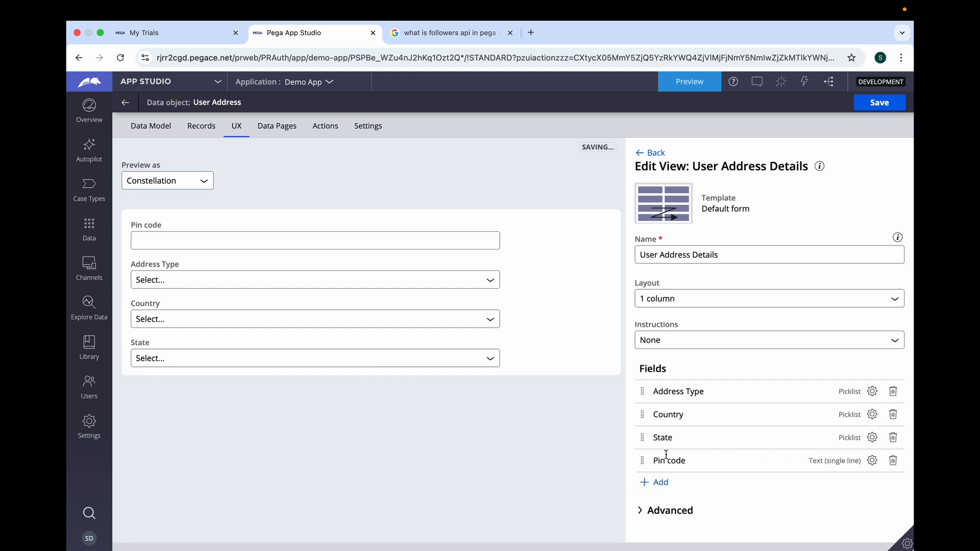
{"action": "left_click", "coordinate": [877, 104]}
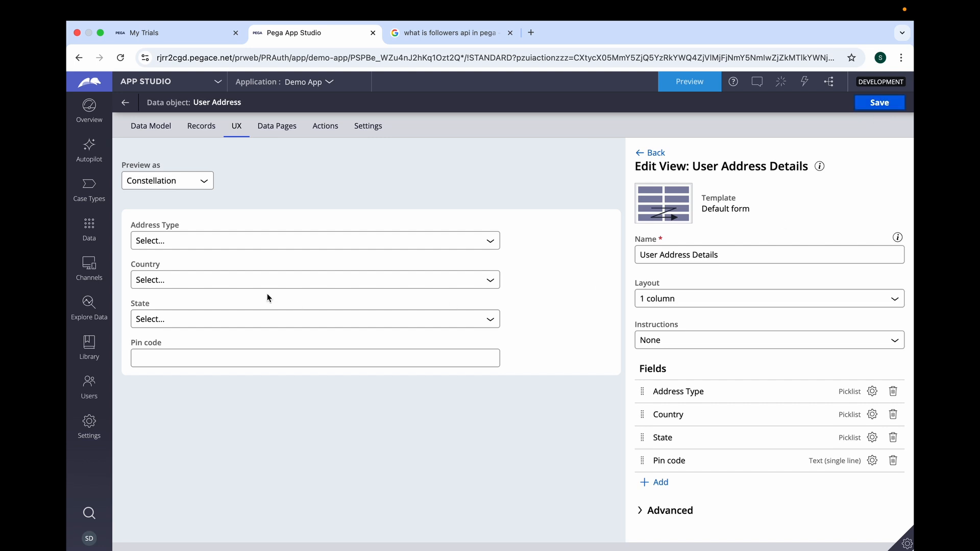
Inspect the view configured for the User Address Details step in the First Case workflow, and close it
{"action": "left_click", "coordinate": [86, 199]}
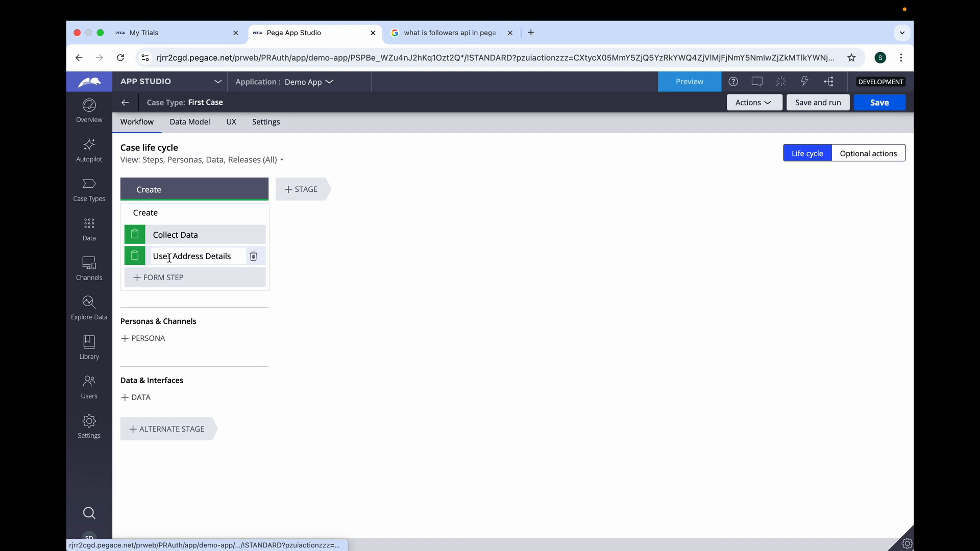
{"action": "left_click", "coordinate": [170, 258]}
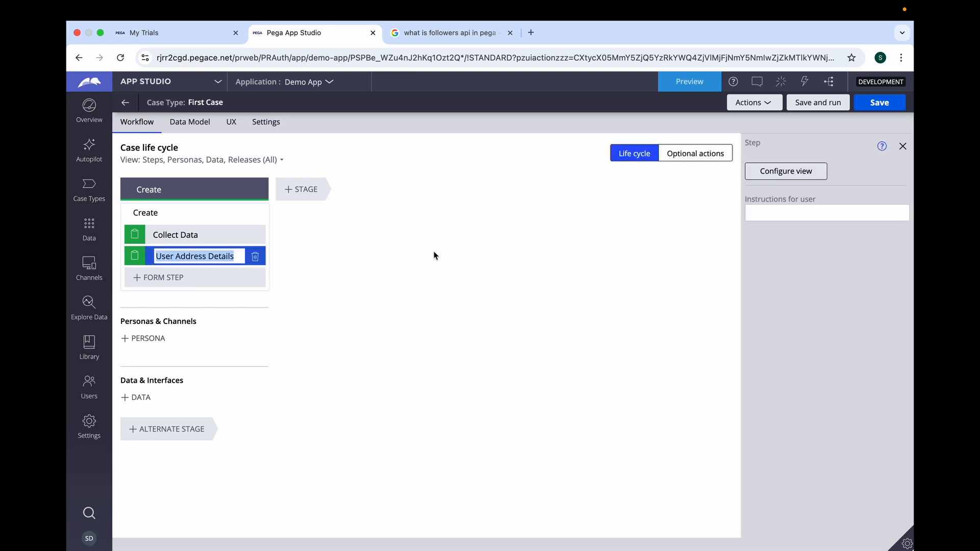
{"action": "left_click", "coordinate": [795, 175]}
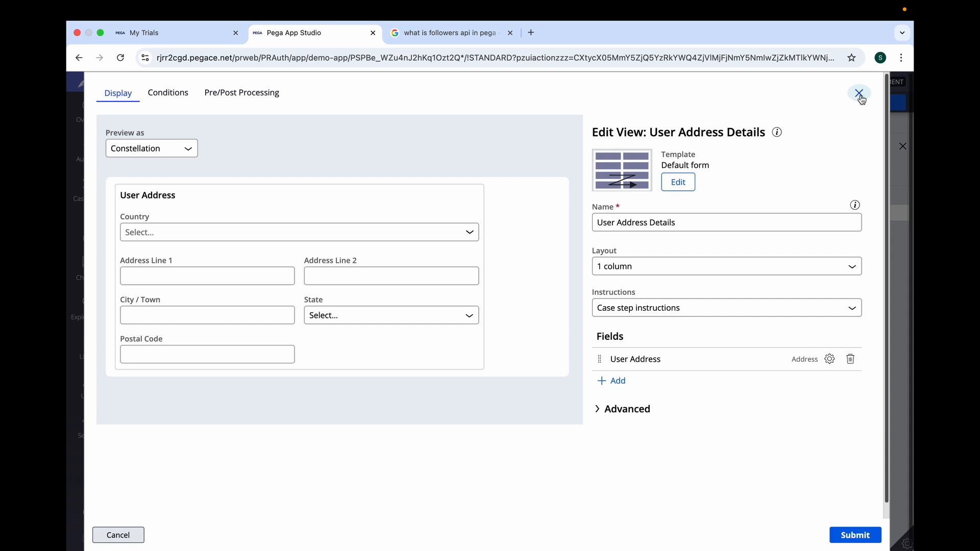
{"action": "left_click", "coordinate": [860, 93]}
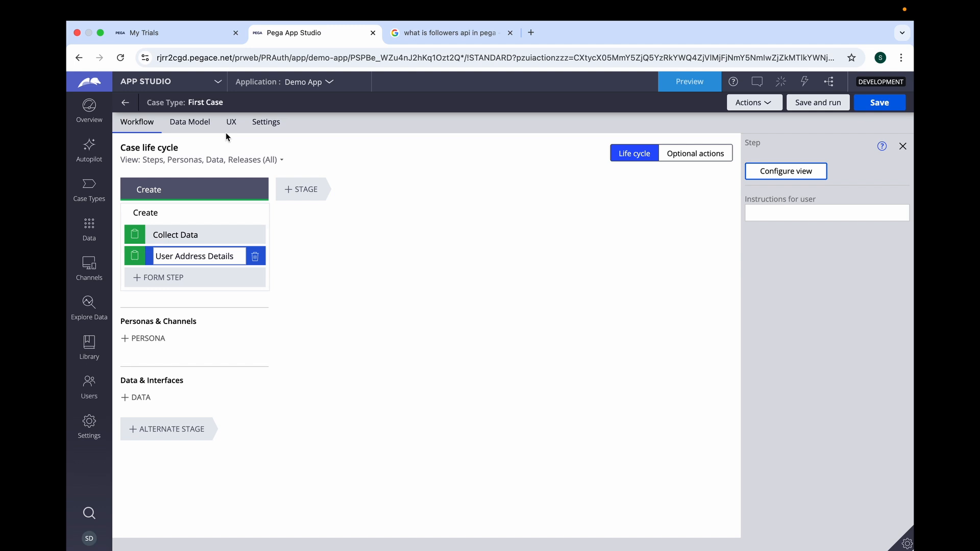
Start a new field named User Address demo in First Case's data model, with Embedded Data as its type
{"action": "left_click", "coordinate": [210, 124]}
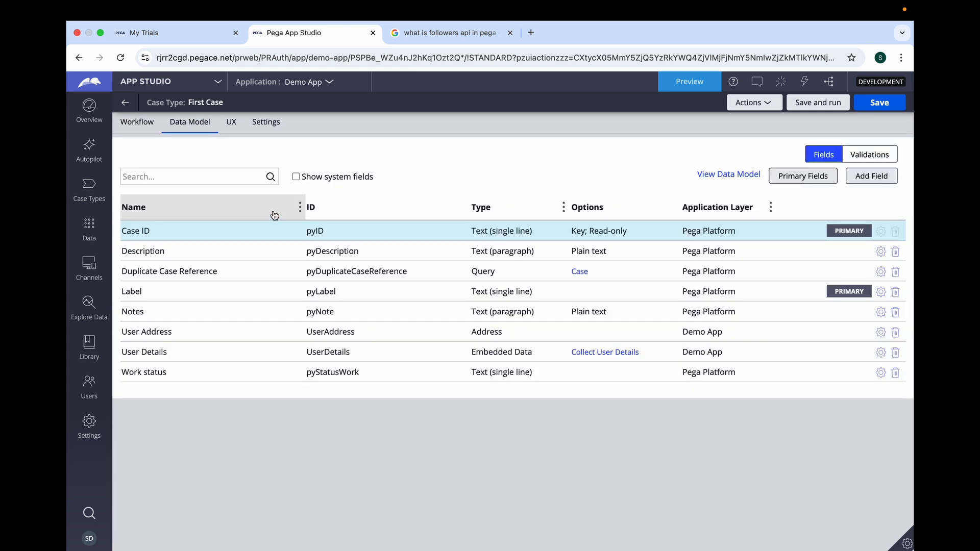
{"action": "left_click", "coordinate": [872, 176]}
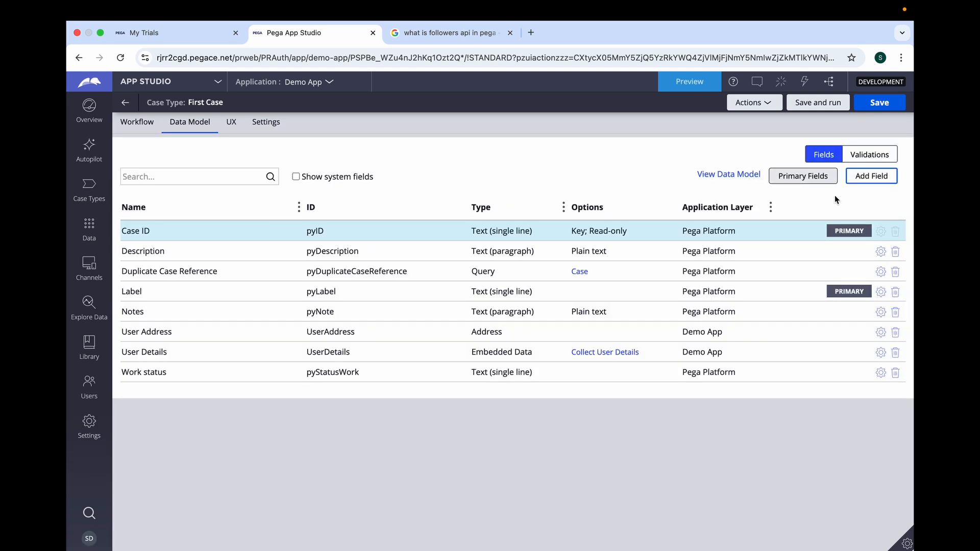
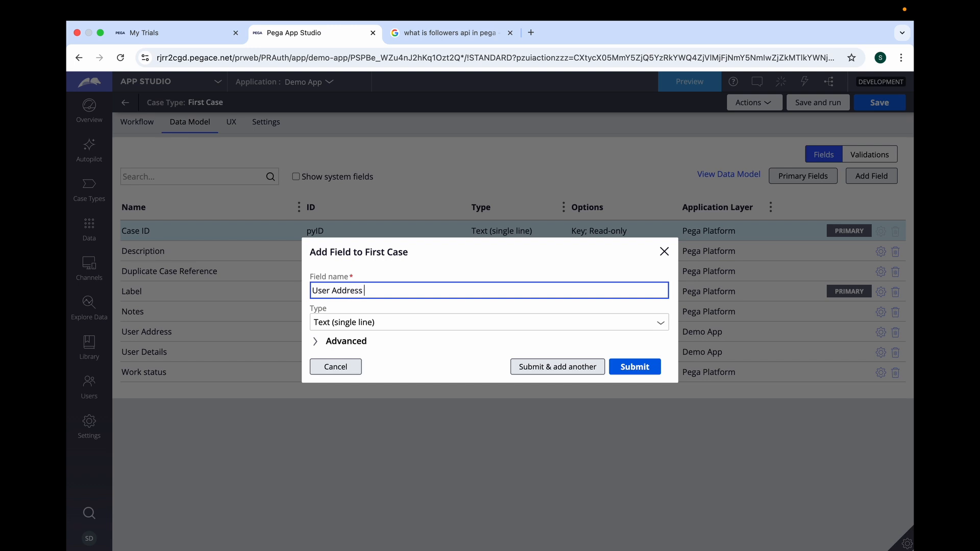
{"action": "type", "text": "demo"}
{"action": "left_click", "coordinate": [619, 321]}
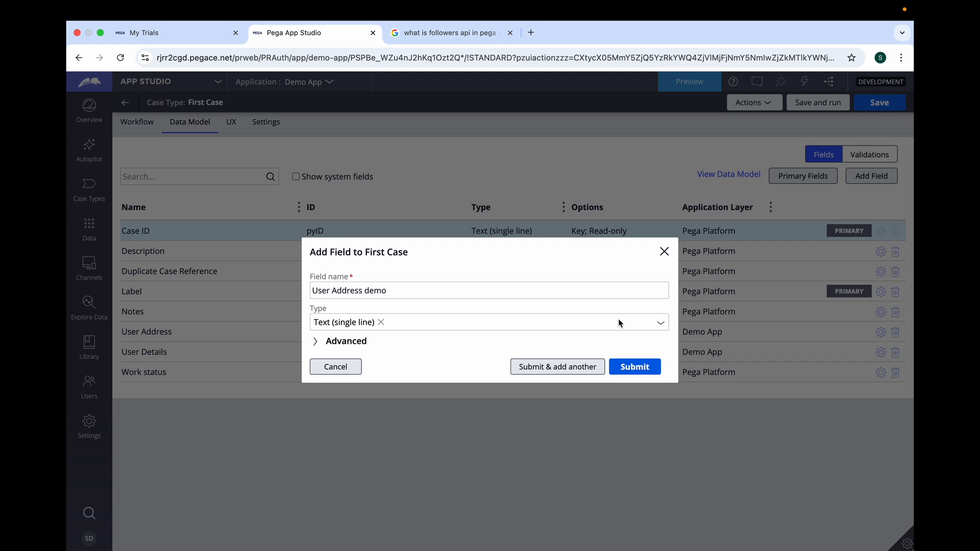
{"action": "left_click", "coordinate": [583, 319]}
{"action": "scroll", "coordinate": [394, 286], "scroll_direction": "down", "scroll_amount": 3}
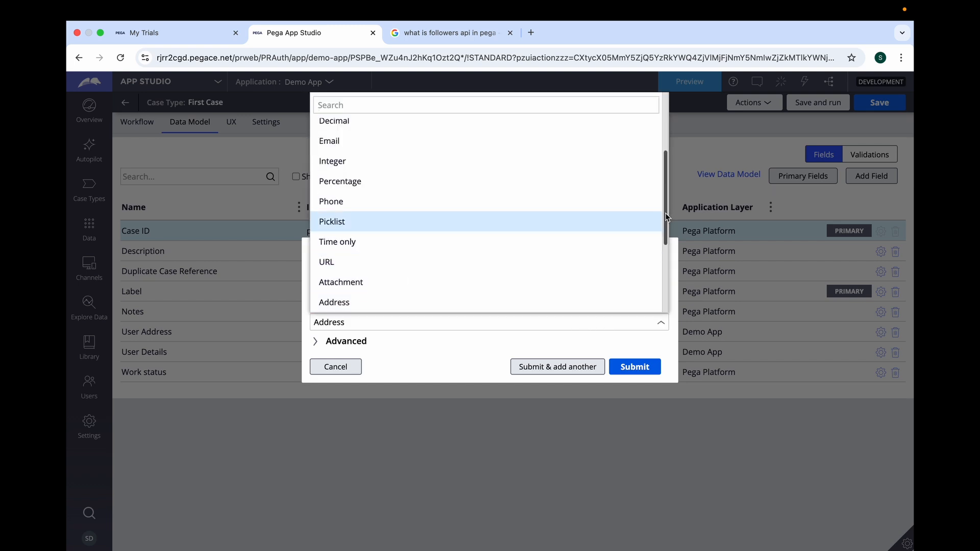
{"action": "left_click_drag", "start_coordinate": [666, 217], "coordinate": [668, 284]}
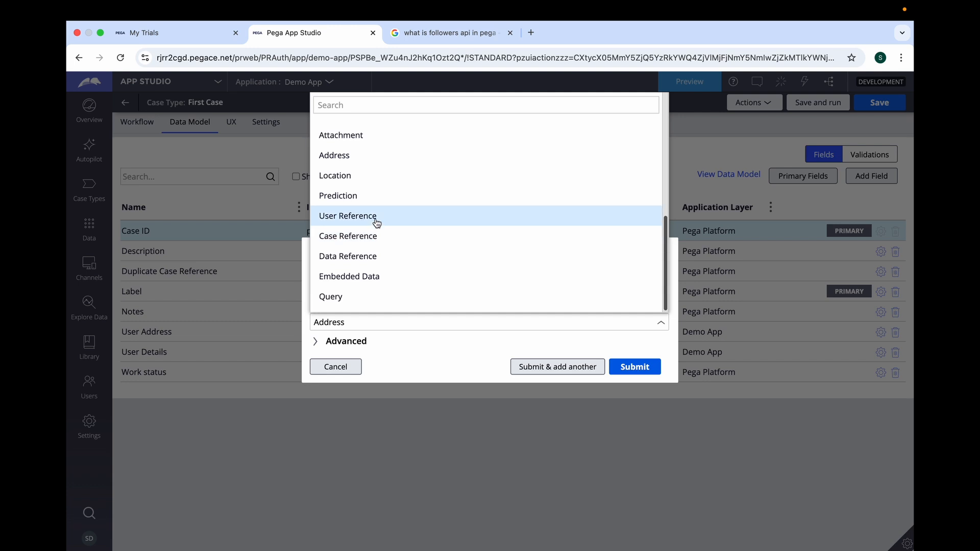
{"action": "left_click", "coordinate": [366, 276]}
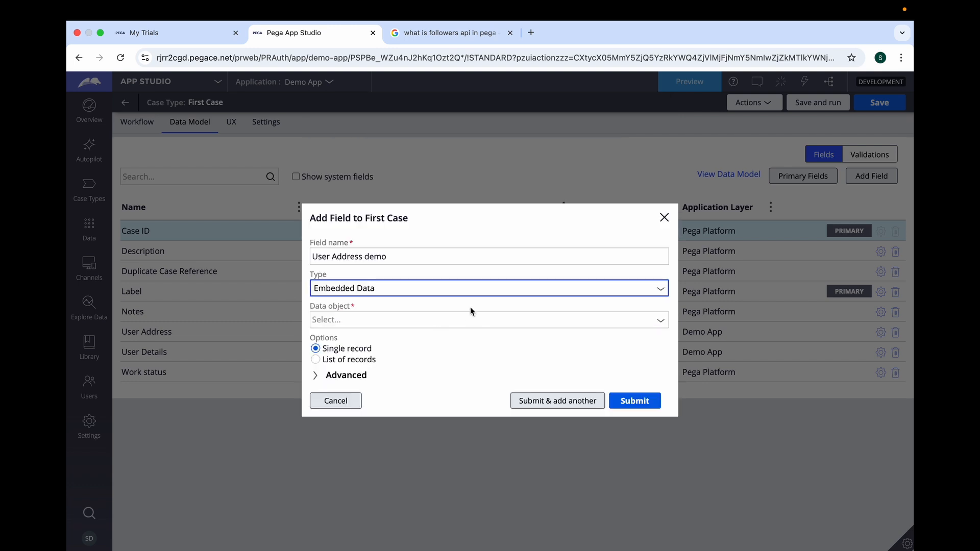
Use User Address as the embedded field's data object, submit the field, and save the case type
{"action": "left_click", "coordinate": [332, 324]}
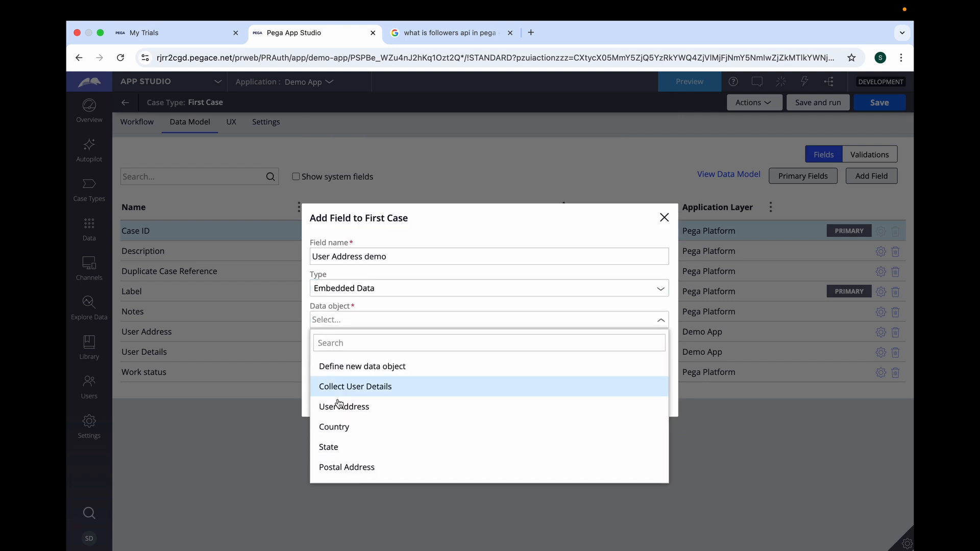
{"action": "left_click", "coordinate": [343, 406]}
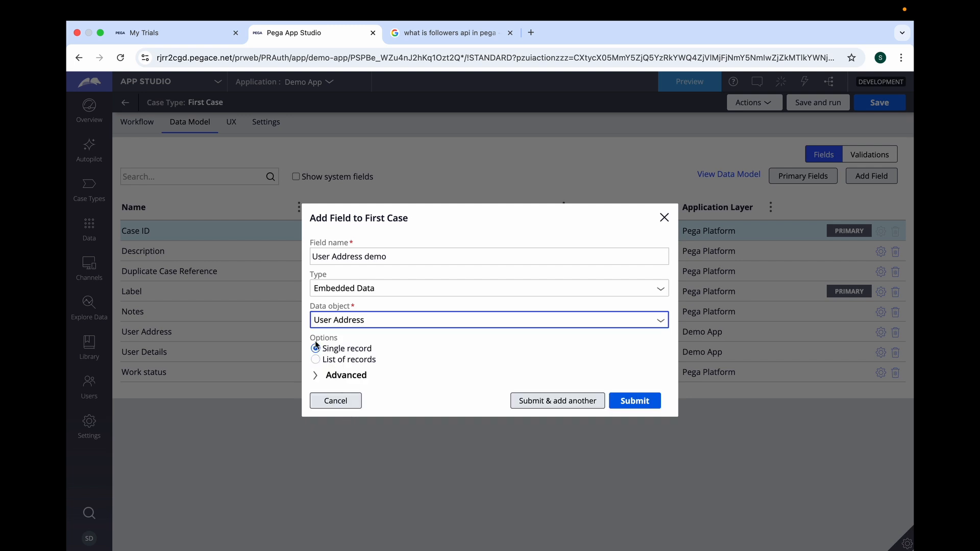
{"action": "left_click", "coordinate": [632, 401]}
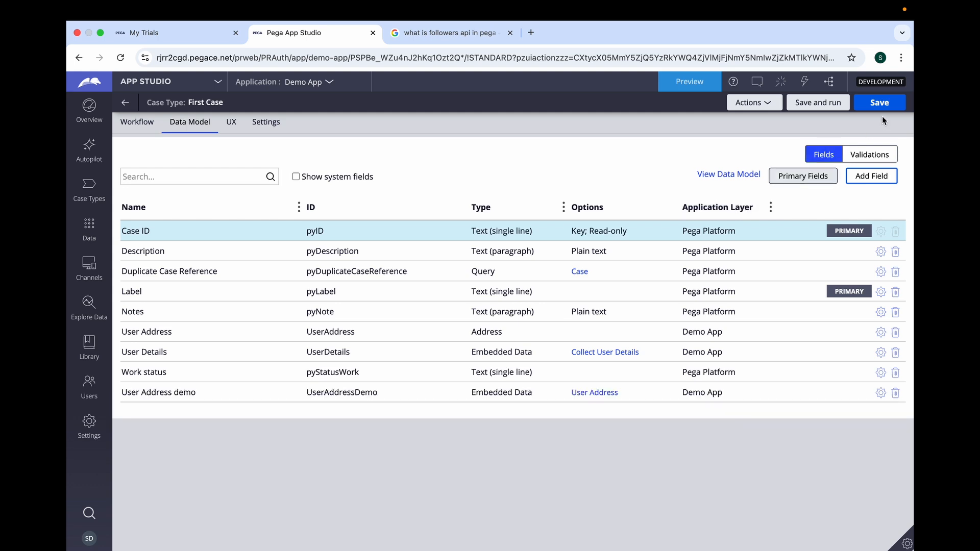
{"action": "left_click", "coordinate": [879, 102]}
{"action": "left_click", "coordinate": [896, 105]}
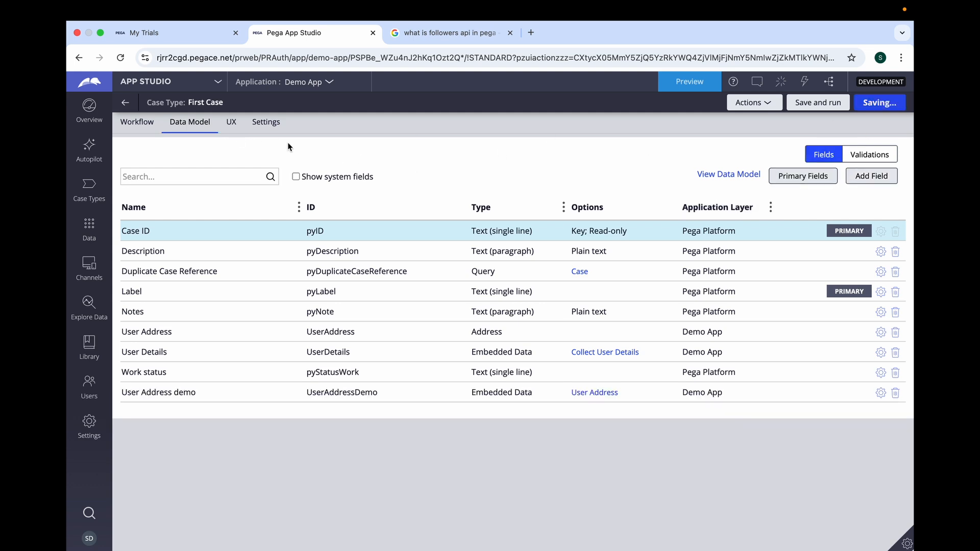
Remove the User Address field from the view of the workflow's User Address Details step
{"action": "left_click", "coordinate": [236, 129]}
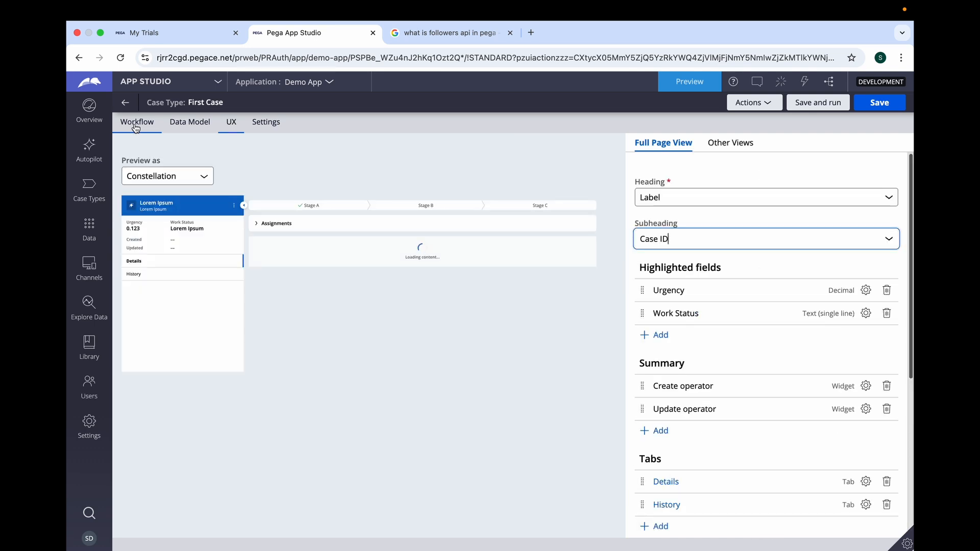
{"action": "left_click", "coordinate": [136, 128]}
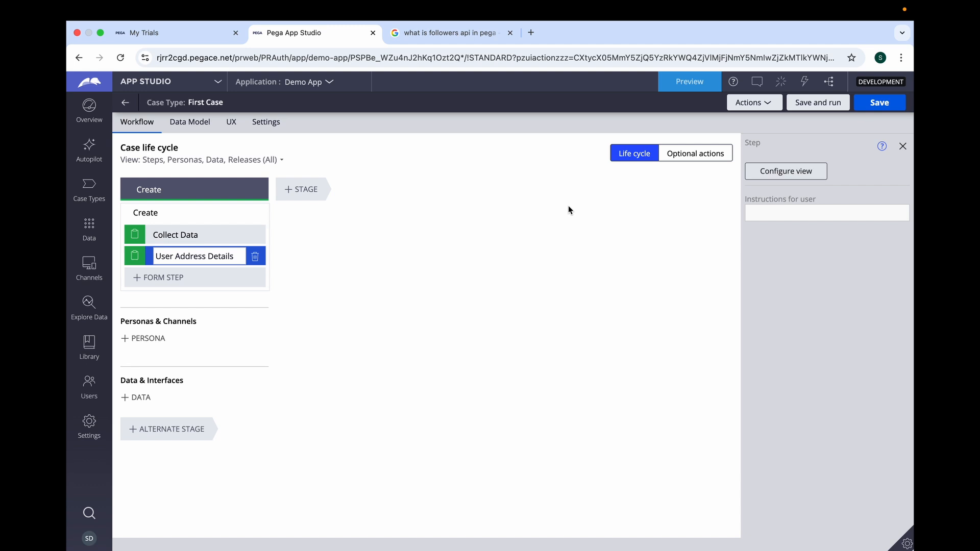
{"action": "left_click", "coordinate": [799, 176]}
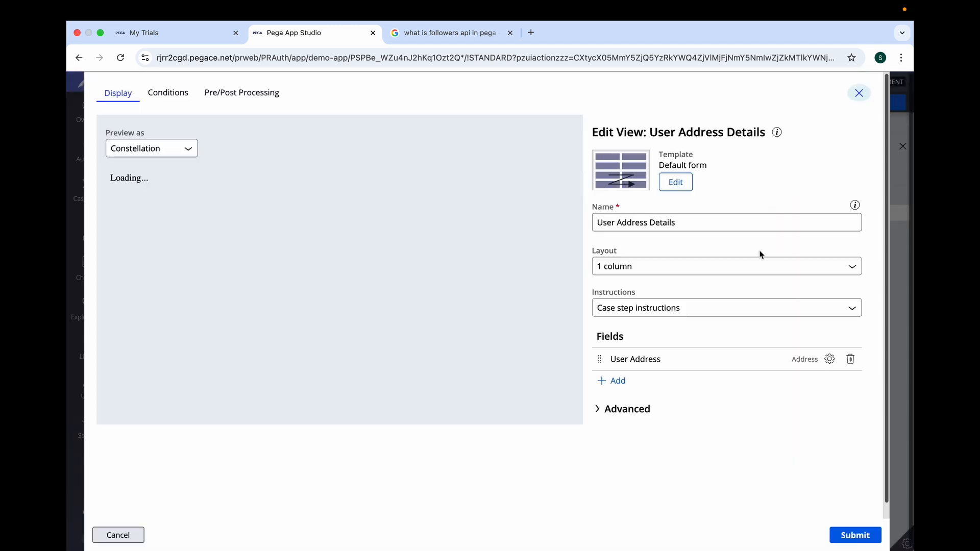
{"action": "left_click", "coordinate": [851, 359]}
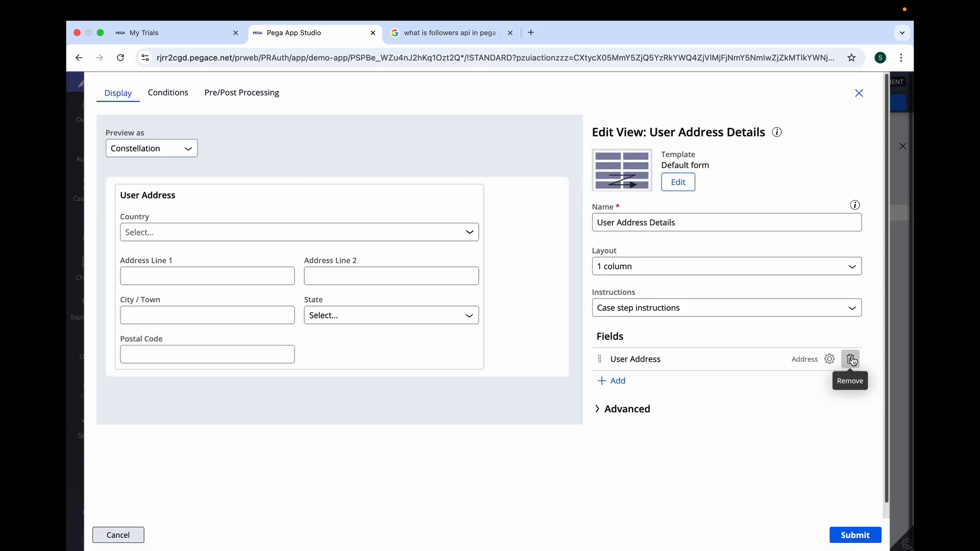
Add the User Address demo field to the User Address Details step's view
{"action": "left_click", "coordinate": [618, 385]}
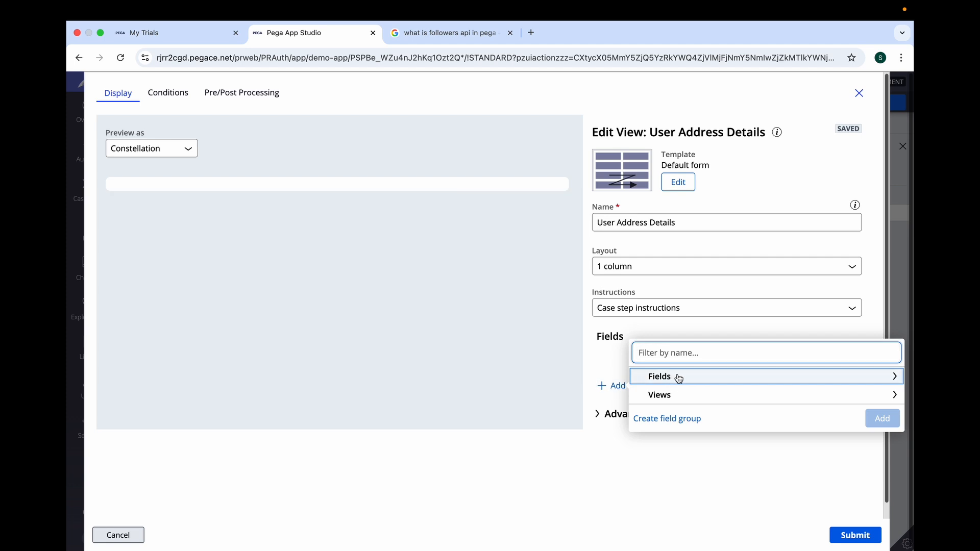
{"action": "left_click", "coordinate": [677, 377]}
{"action": "left_click_drag", "start_coordinate": [907, 325], "coordinate": [874, 465]}
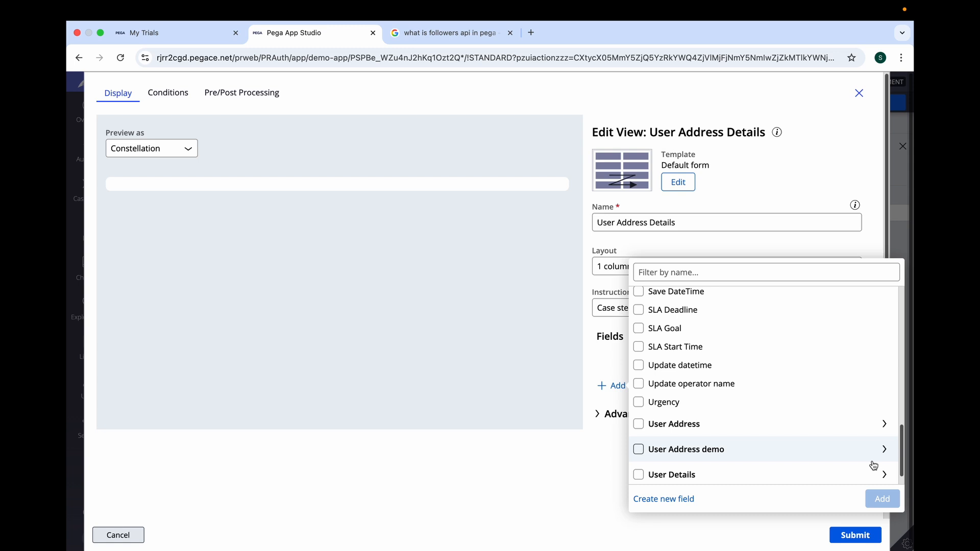
{"action": "left_click", "coordinate": [639, 449]}
{"action": "left_click", "coordinate": [873, 501]}
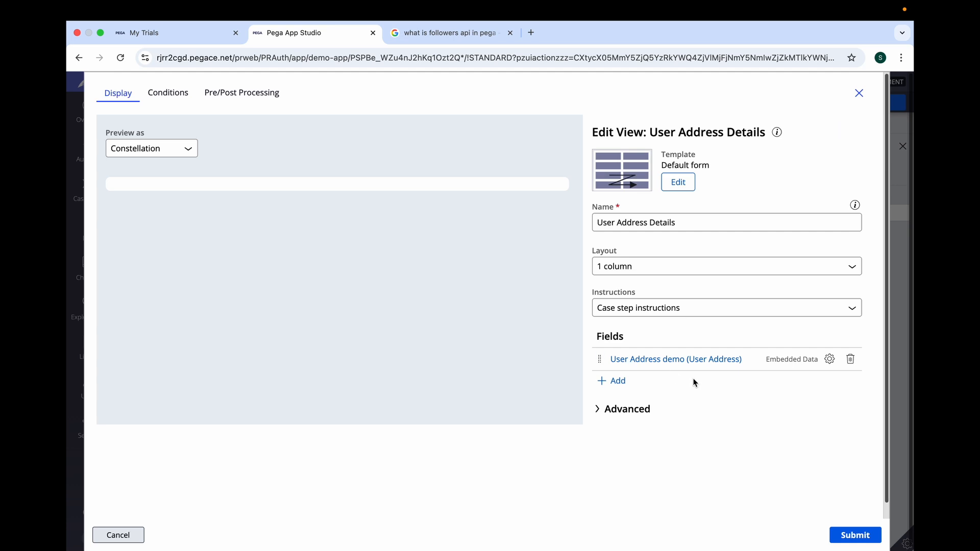
Configure the User Address demo field in the step's view to display the User Address Details view, and save the field settings
{"action": "left_click", "coordinate": [829, 359]}
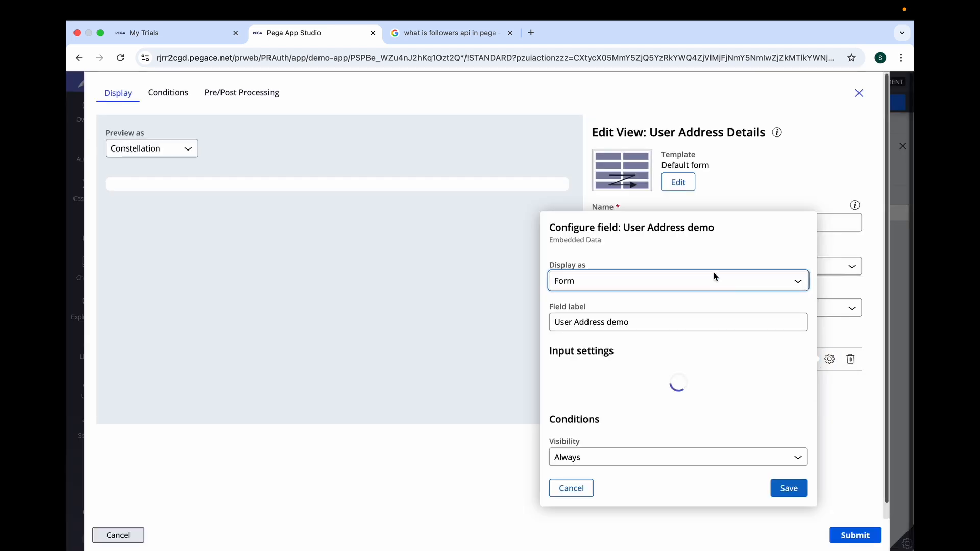
{"action": "left_click", "coordinate": [571, 487]}
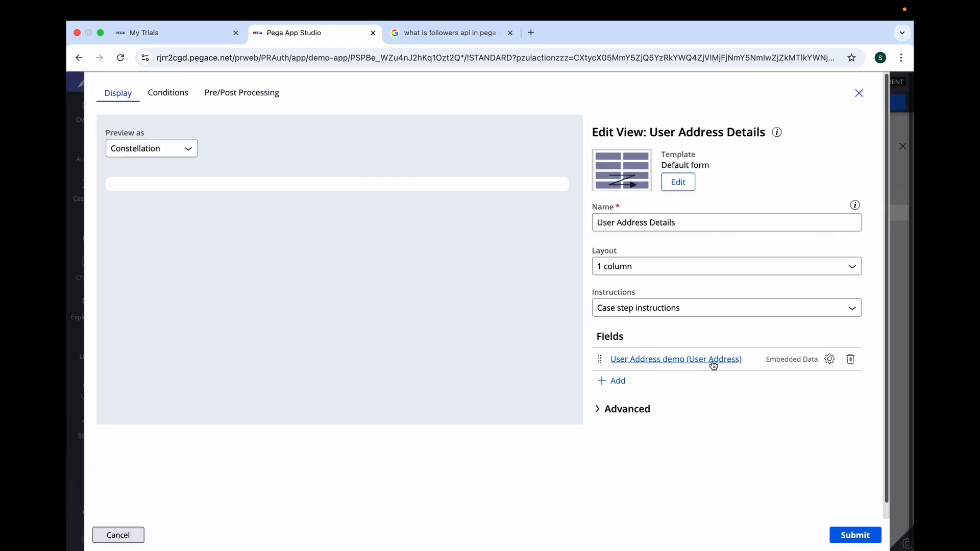
{"action": "left_click", "coordinate": [829, 359]}
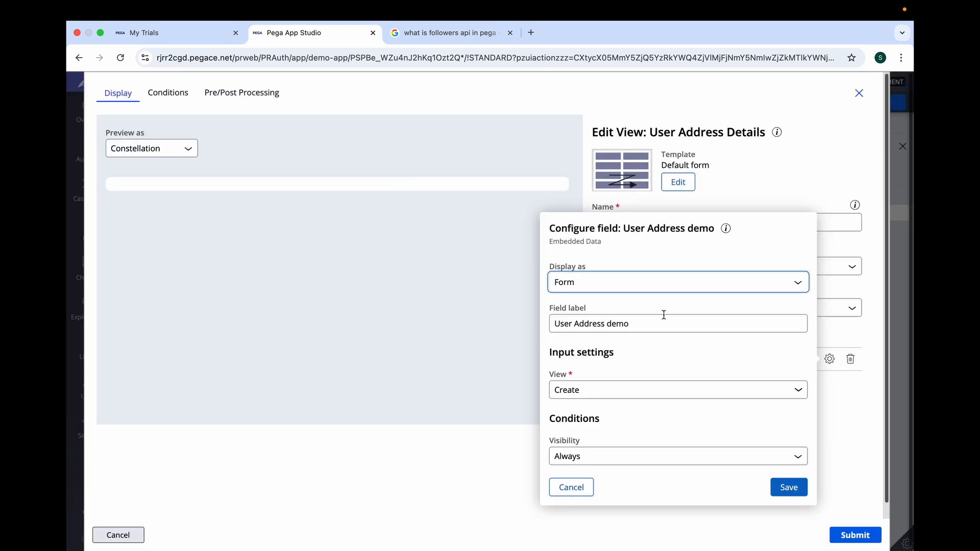
{"action": "left_click", "coordinate": [578, 390]}
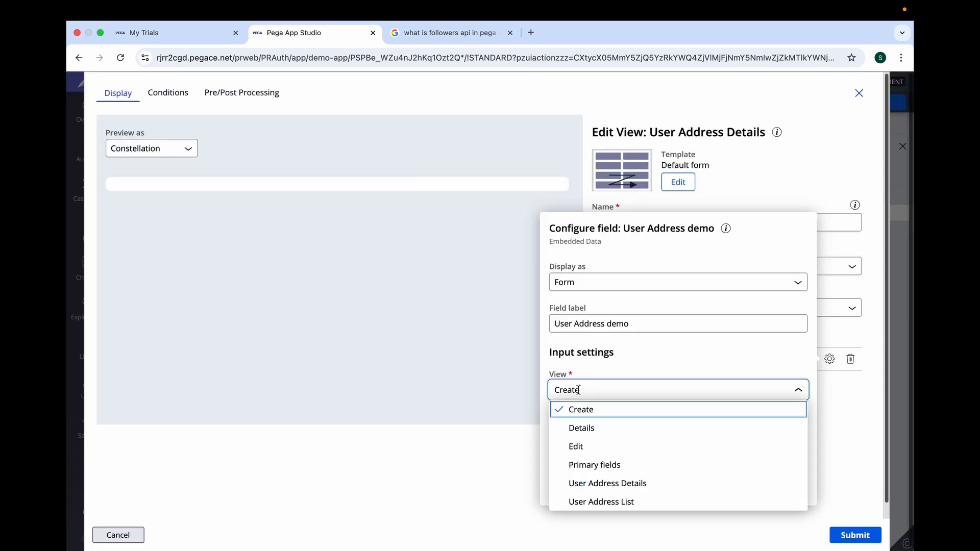
{"action": "left_click", "coordinate": [603, 489]}
{"action": "left_click", "coordinate": [786, 486]}
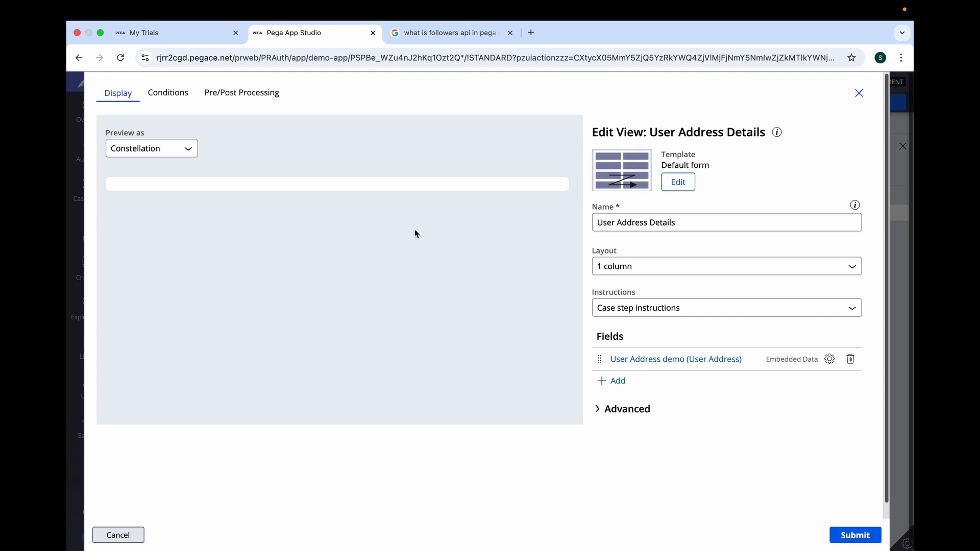
Review the fields of the embedded User Address demo view and submit the view configuration
{"action": "left_click", "coordinate": [678, 360]}
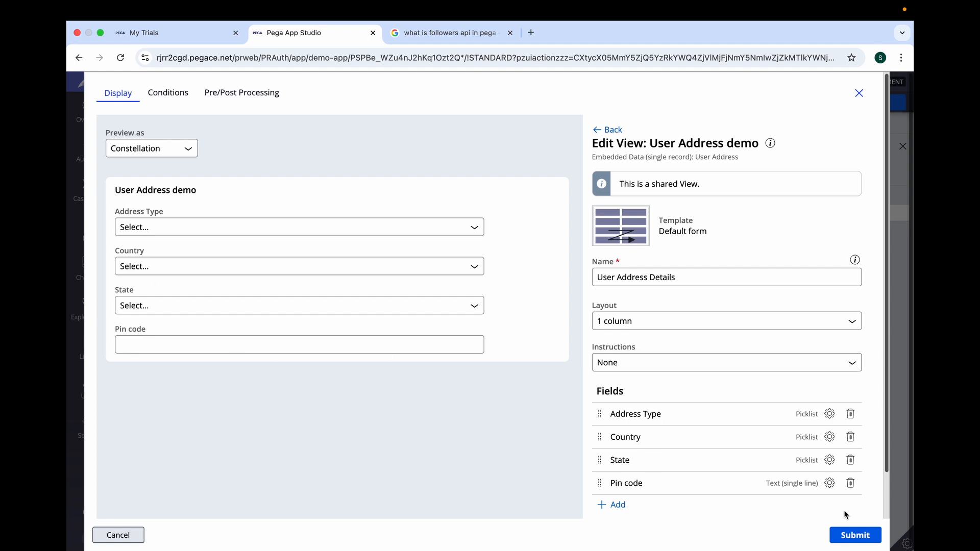
{"action": "scroll", "coordinate": [888, 385], "scroll_direction": "down", "scroll_amount": 2}
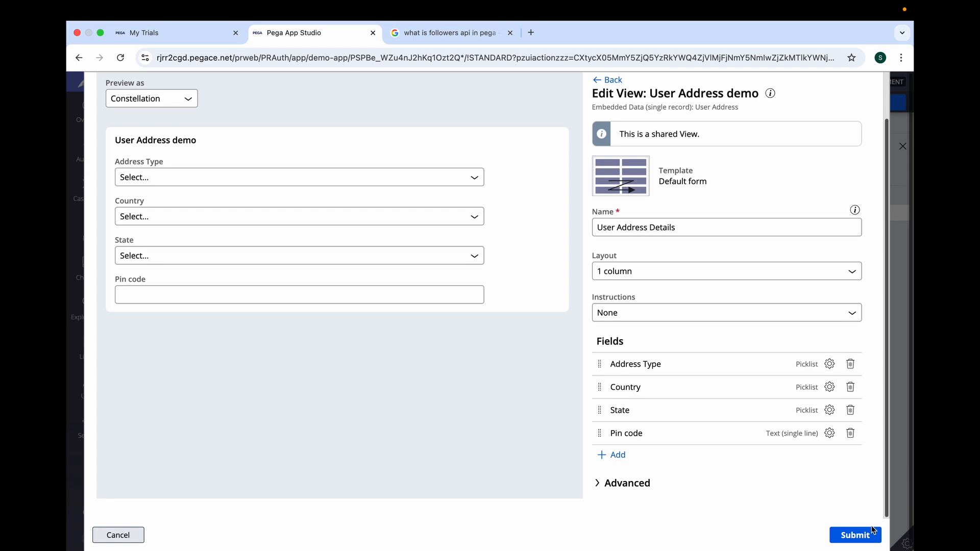
{"action": "left_click", "coordinate": [868, 533]}
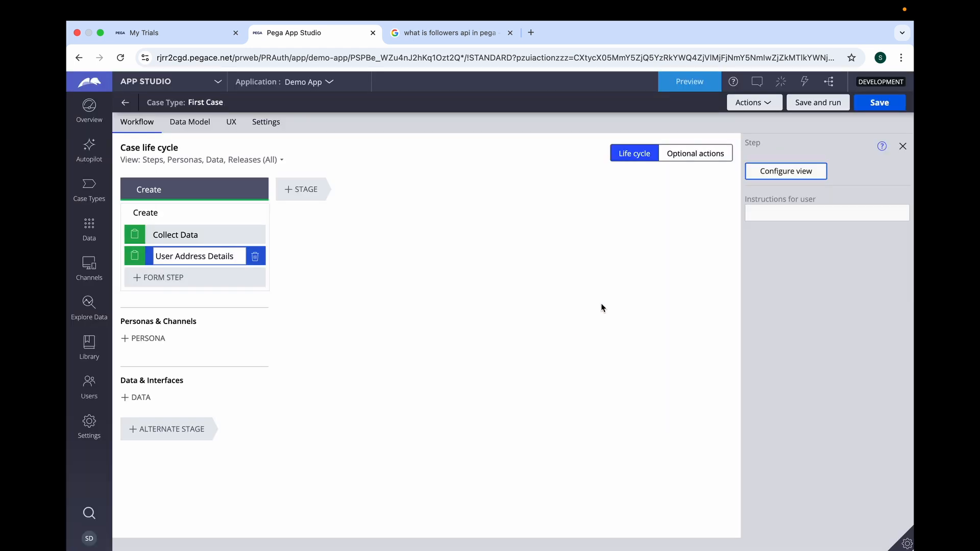
Save and run First Case, fill the user details with AI, and advance to the User Address Details step
{"action": "left_click", "coordinate": [829, 105]}
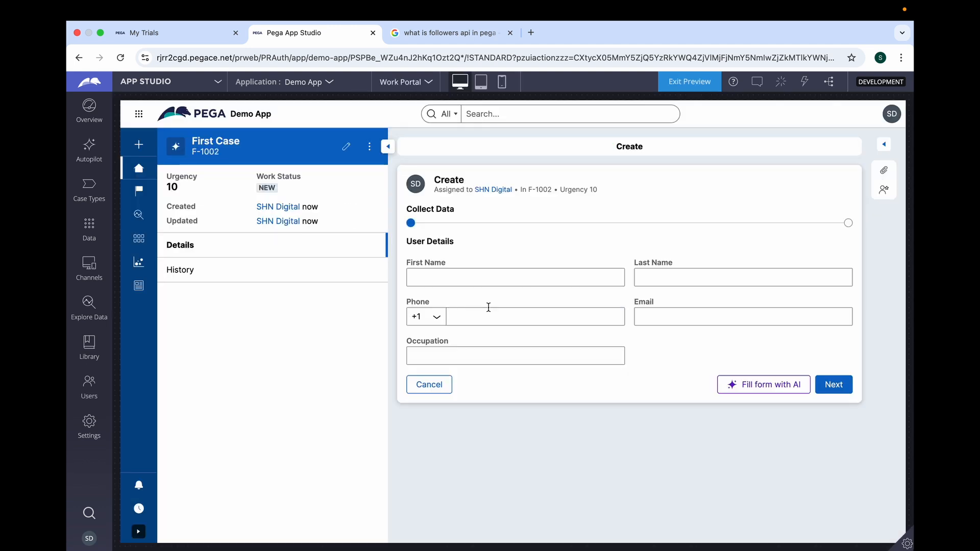
{"action": "left_click", "coordinate": [763, 384]}
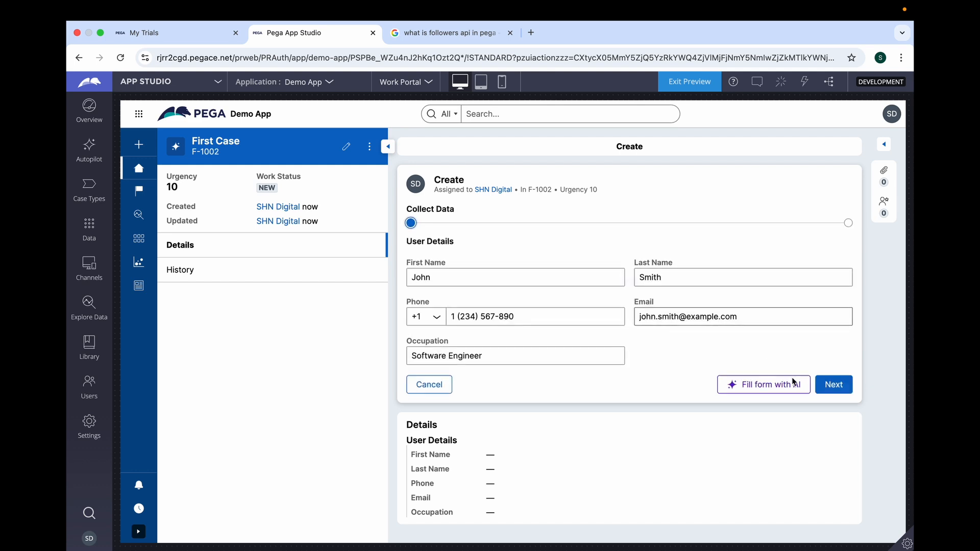
{"action": "left_click", "coordinate": [839, 388]}
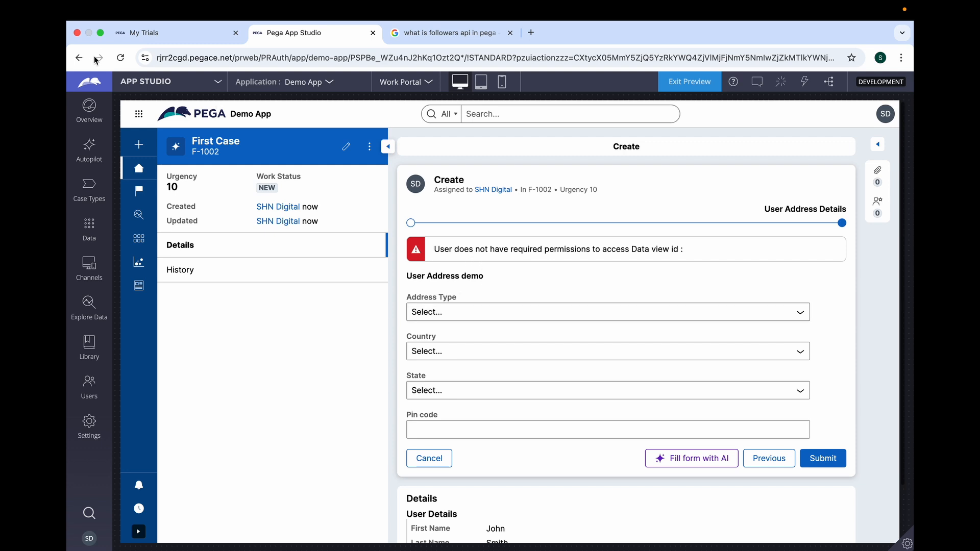
Reload App Studio and open the Country data object's List Country data page in Dev Studio
{"action": "left_click", "coordinate": [121, 58]}
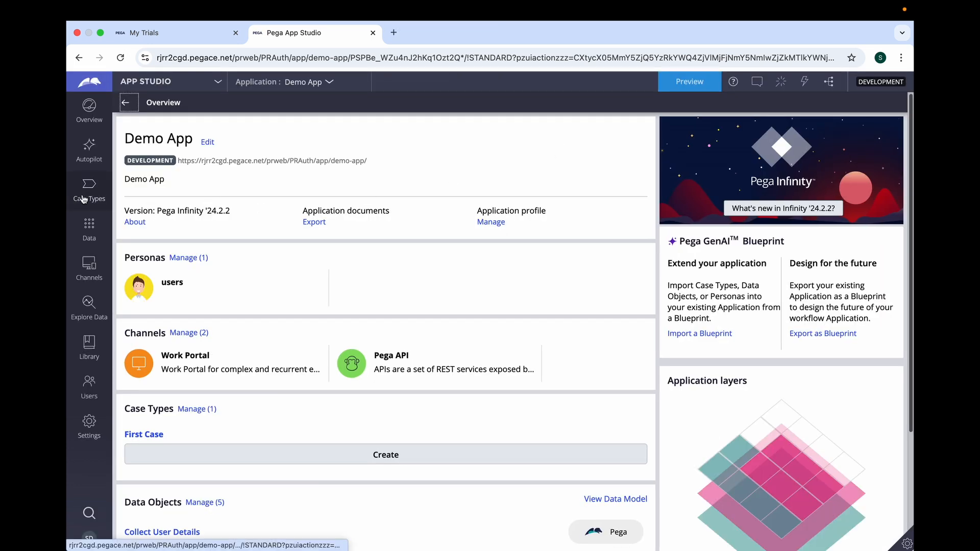
{"action": "left_click", "coordinate": [93, 237]}
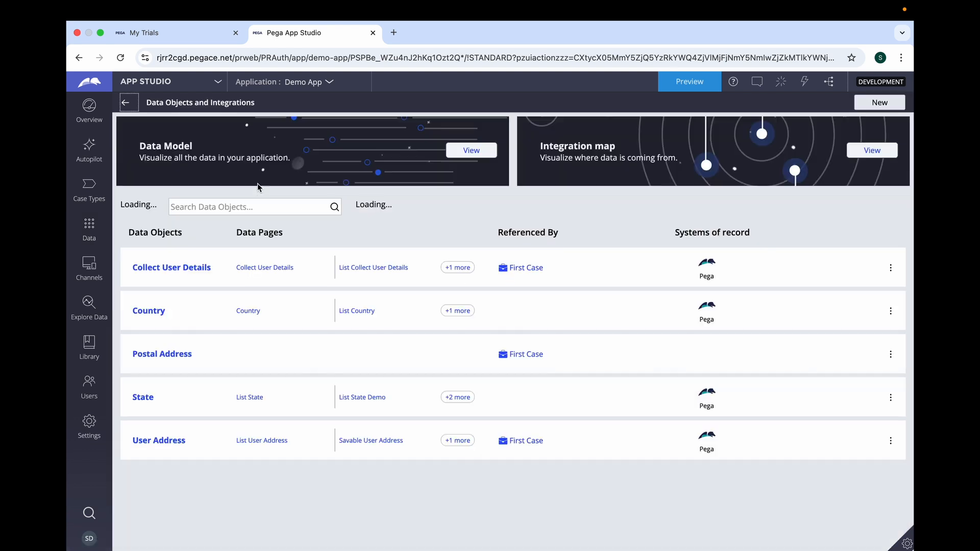
{"action": "left_click", "coordinate": [145, 310]}
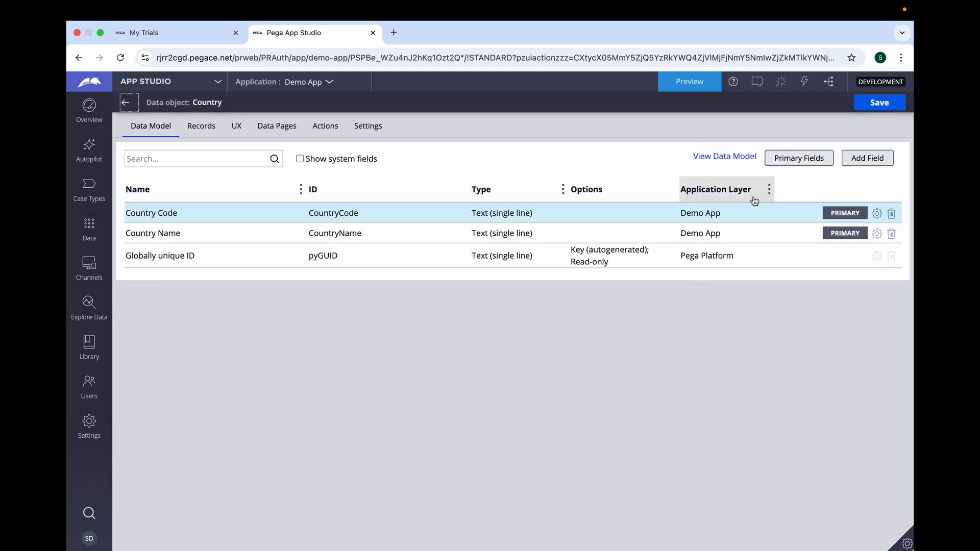
{"action": "left_click", "coordinate": [274, 126]}
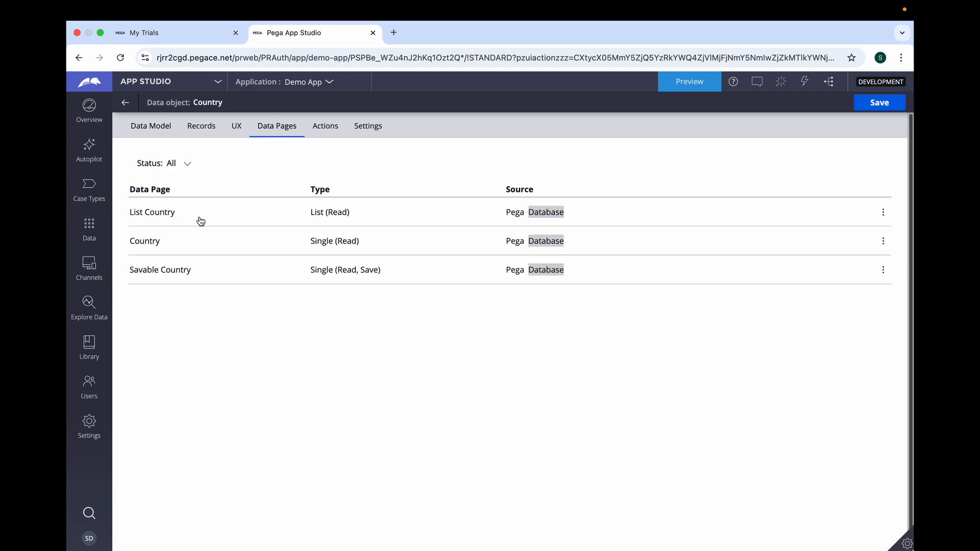
{"action": "left_click", "coordinate": [883, 212]}
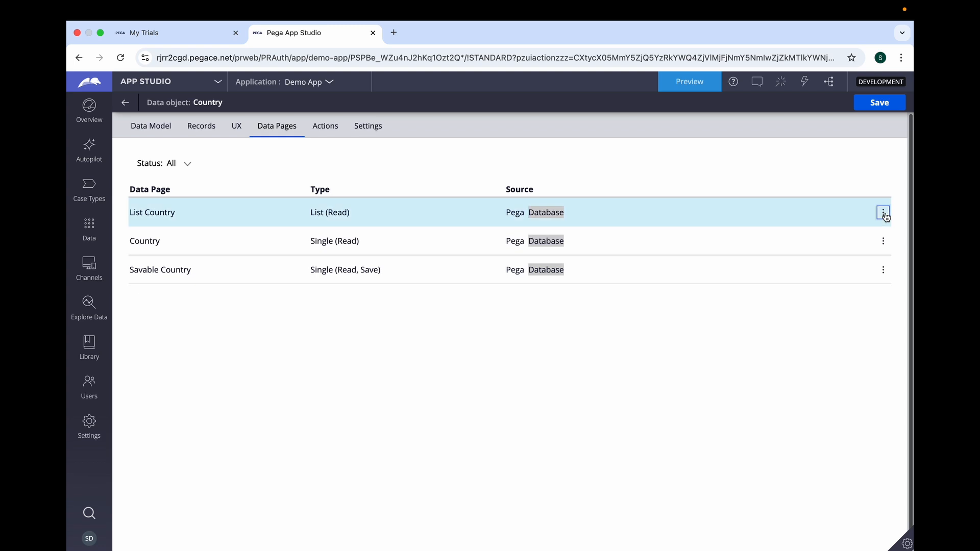
{"action": "left_click", "coordinate": [857, 286]}
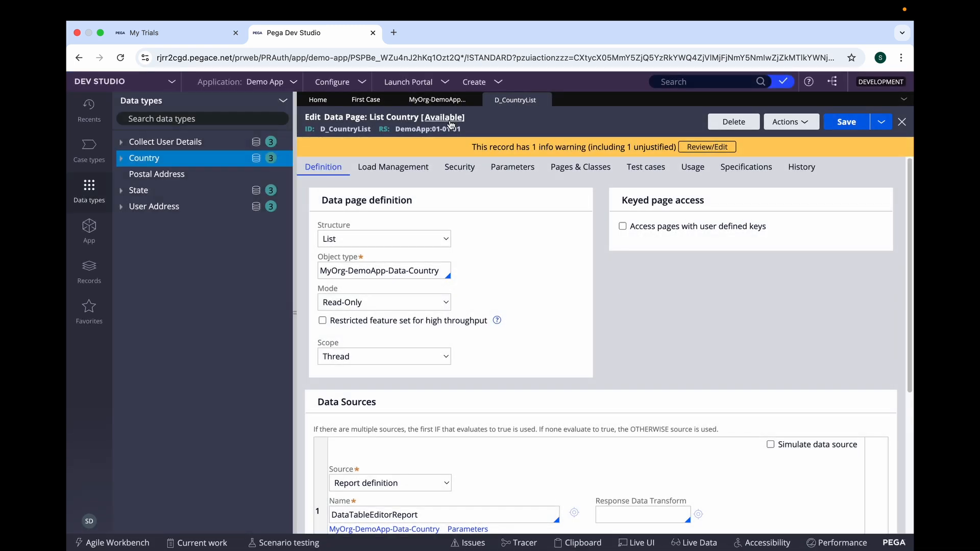
Set the List Country data page's status to API, with its availability left at Available
{"action": "left_click", "coordinate": [451, 124]}
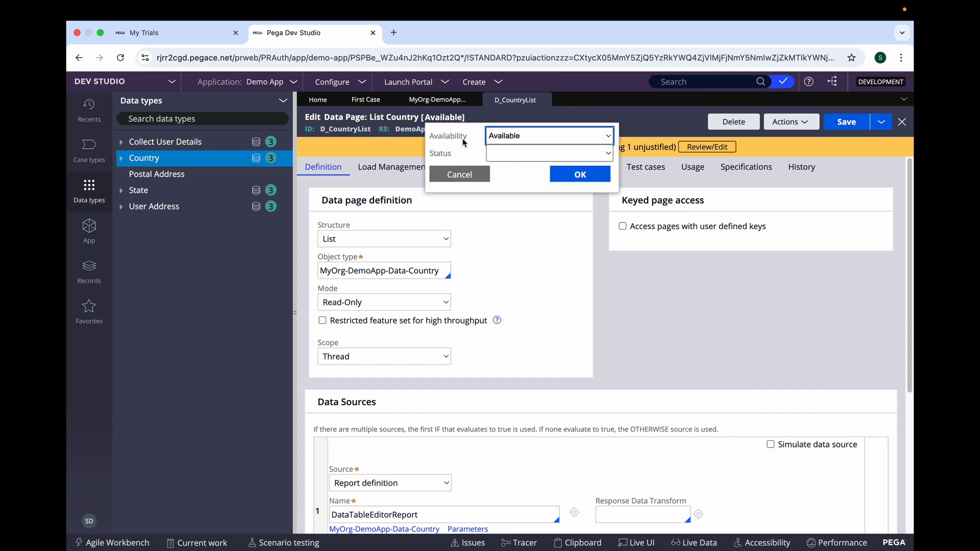
{"action": "left_click", "coordinate": [506, 153]}
{"action": "left_click", "coordinate": [502, 172]}
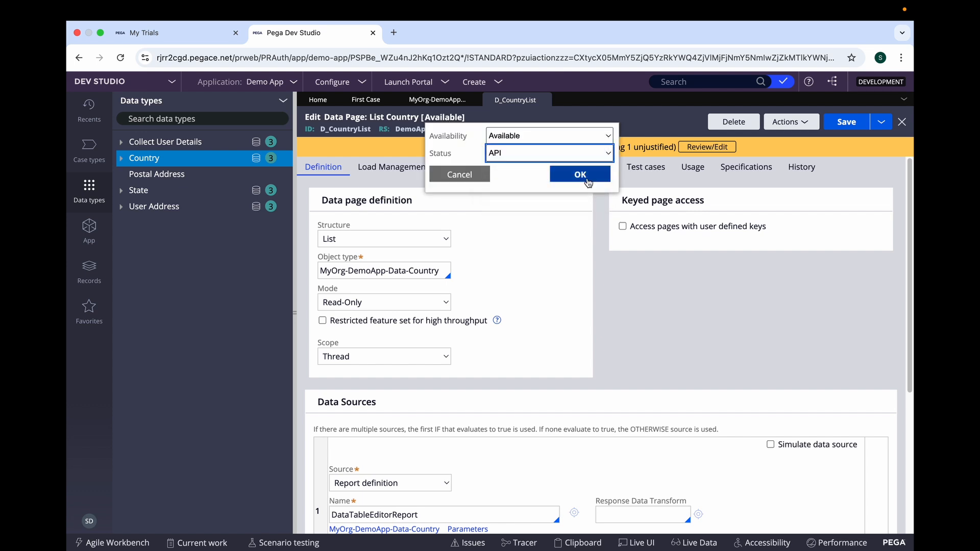
{"action": "left_click", "coordinate": [601, 197]}
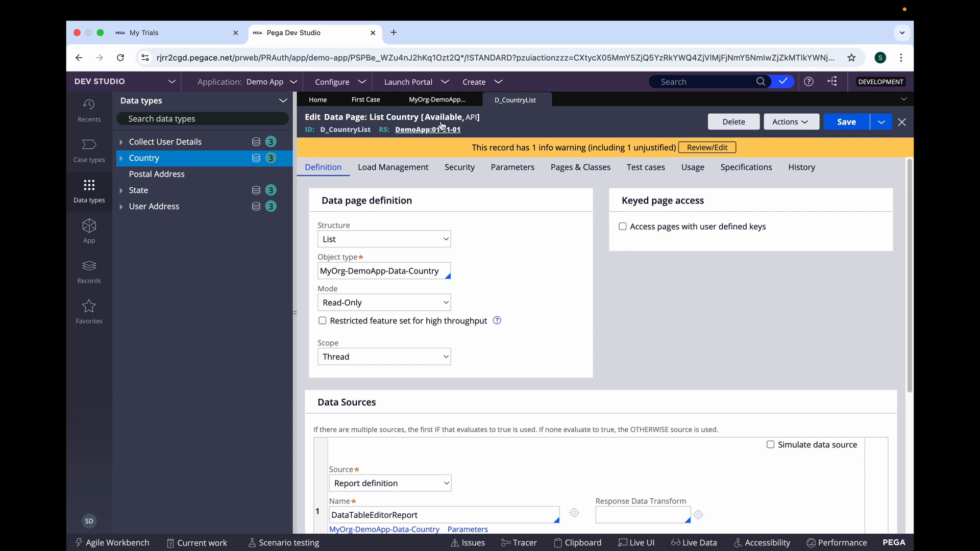
Return to App Studio and save and run First Case, discarding the unsaved changes in the previous preview
{"action": "left_click", "coordinate": [171, 82]}
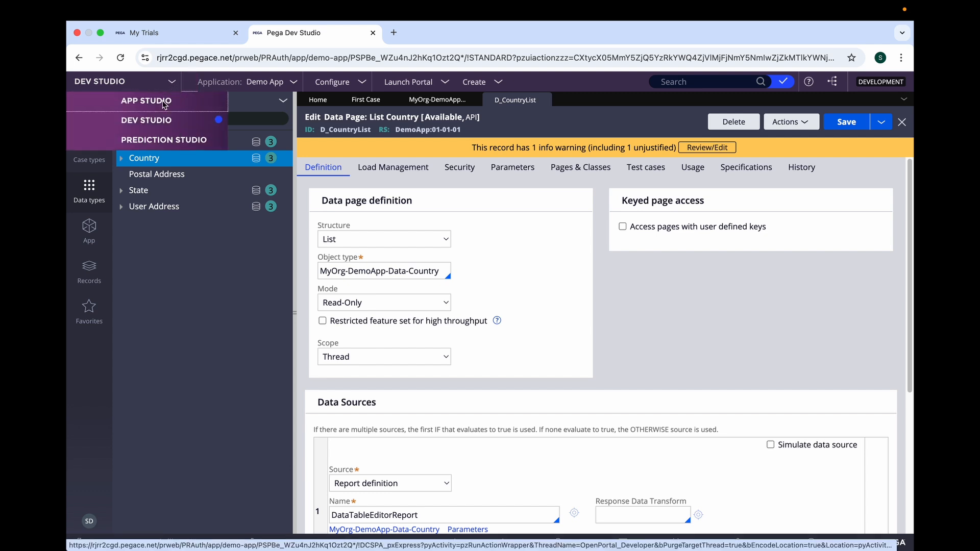
{"action": "left_click", "coordinate": [164, 102]}
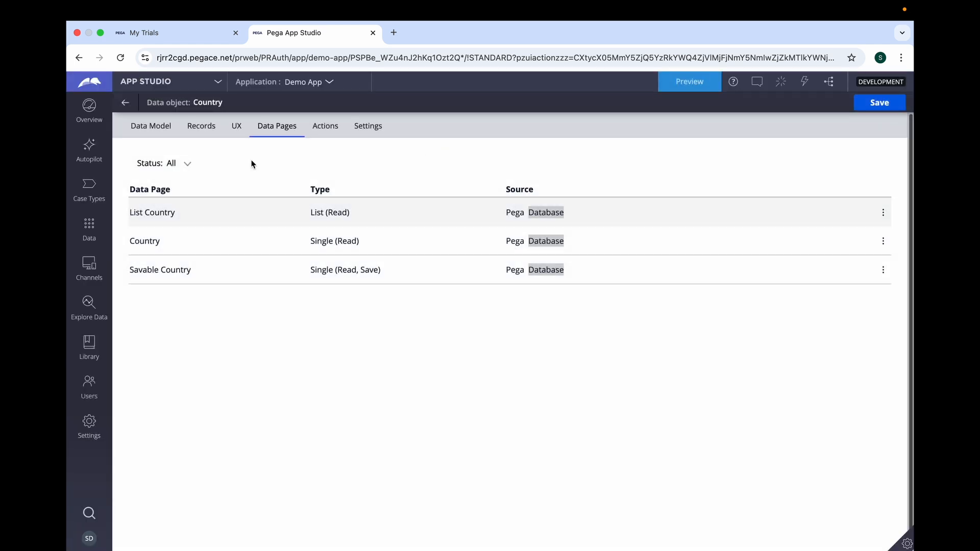
{"action": "left_click", "coordinate": [88, 190]}
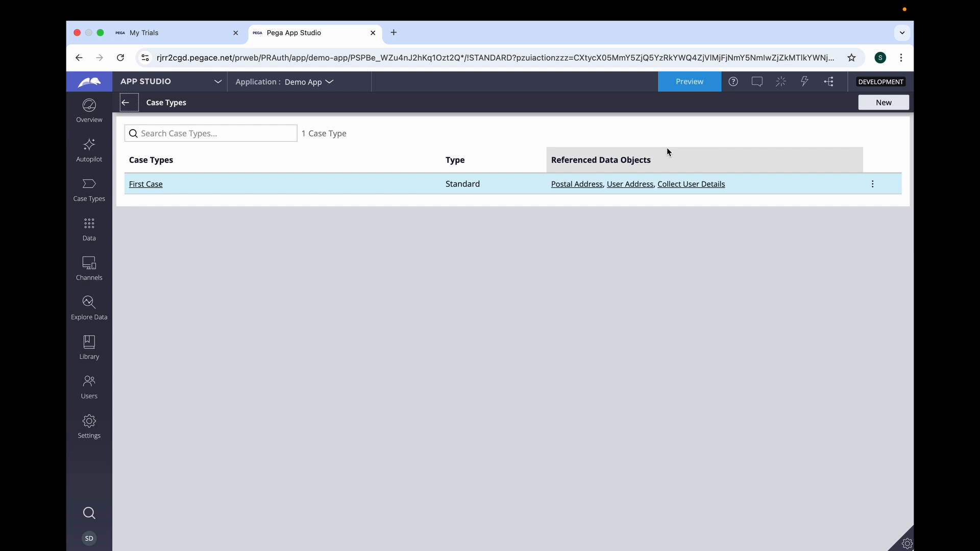
{"action": "left_click", "coordinate": [141, 189]}
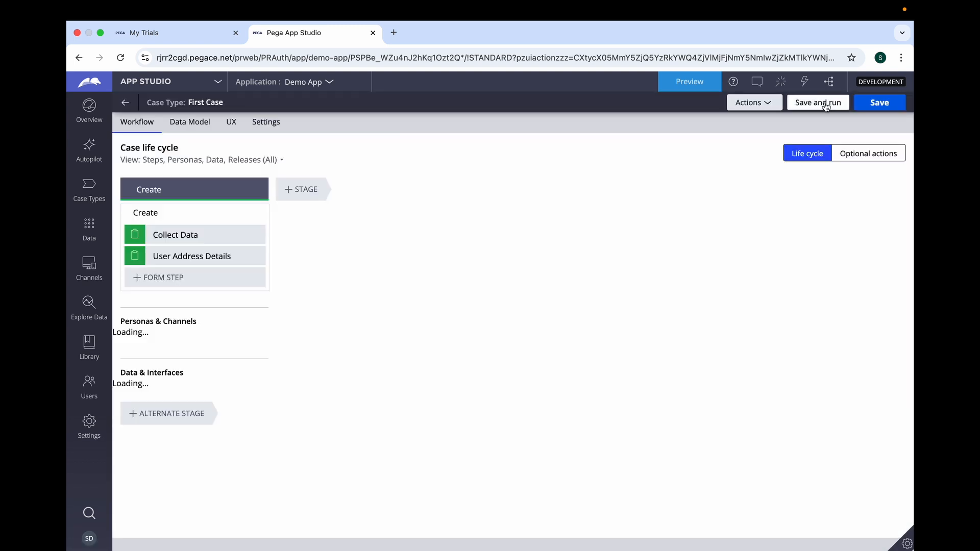
{"action": "left_click", "coordinate": [825, 102]}
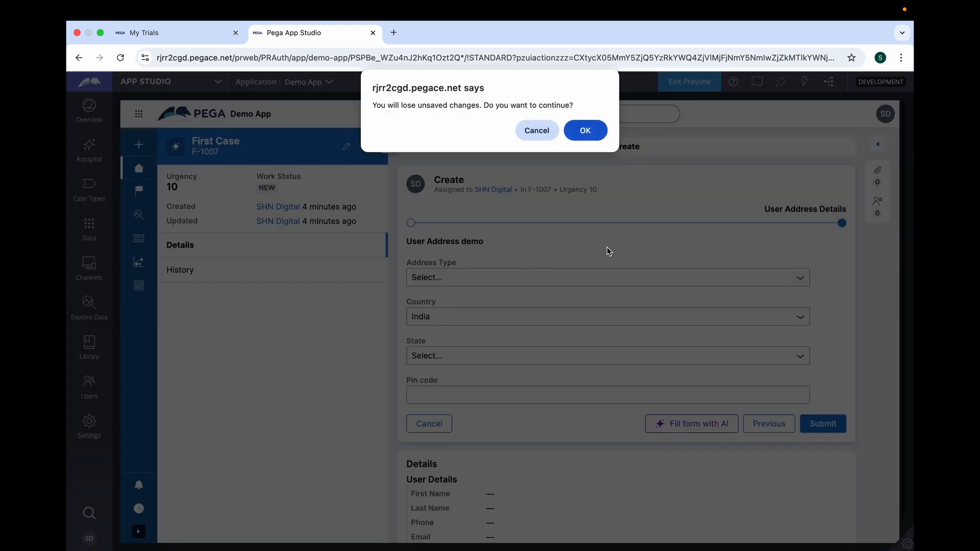
{"action": "left_click", "coordinate": [585, 130]}
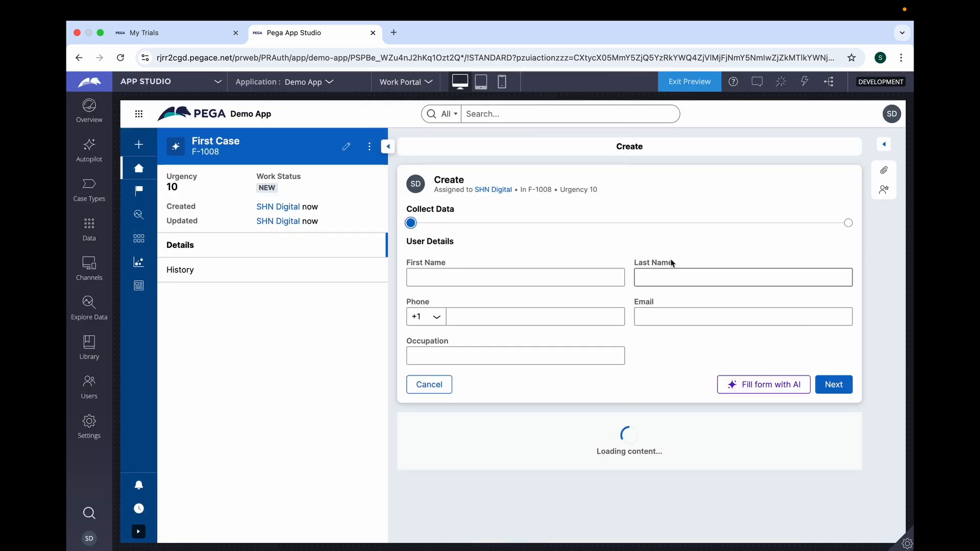
Complete the user details with AI and set the Address Type to Home in the User Address Details step
{"action": "left_click", "coordinate": [757, 386]}
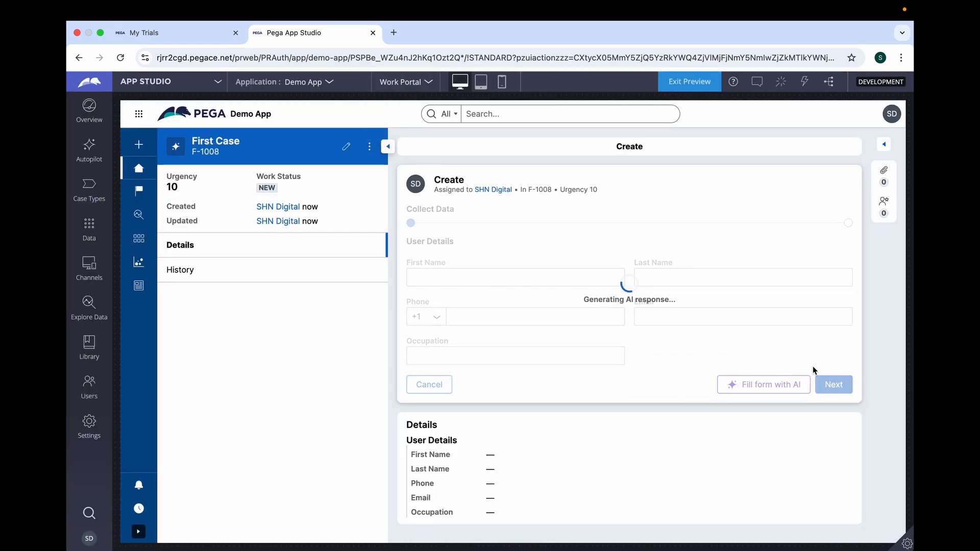
{"action": "left_click", "coordinate": [833, 387]}
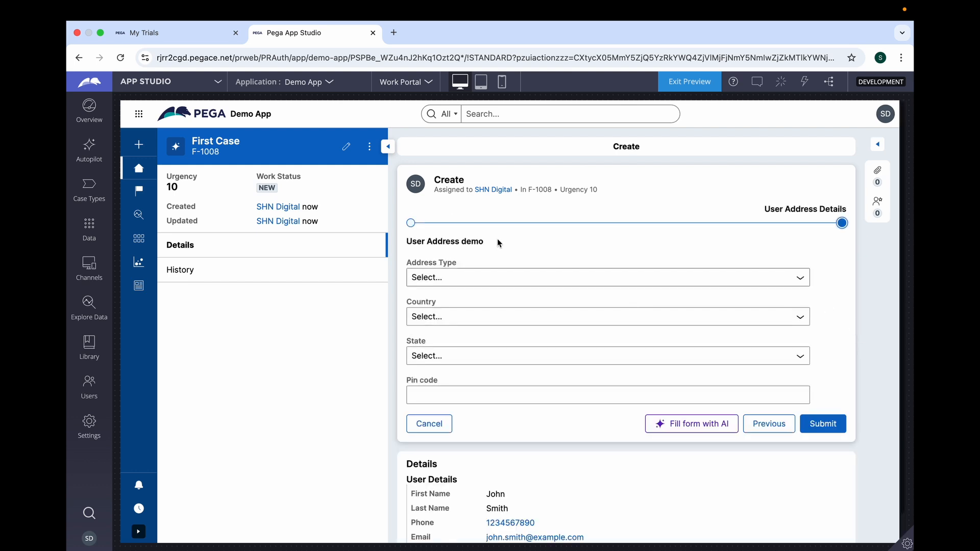
{"action": "left_click", "coordinate": [466, 280]}
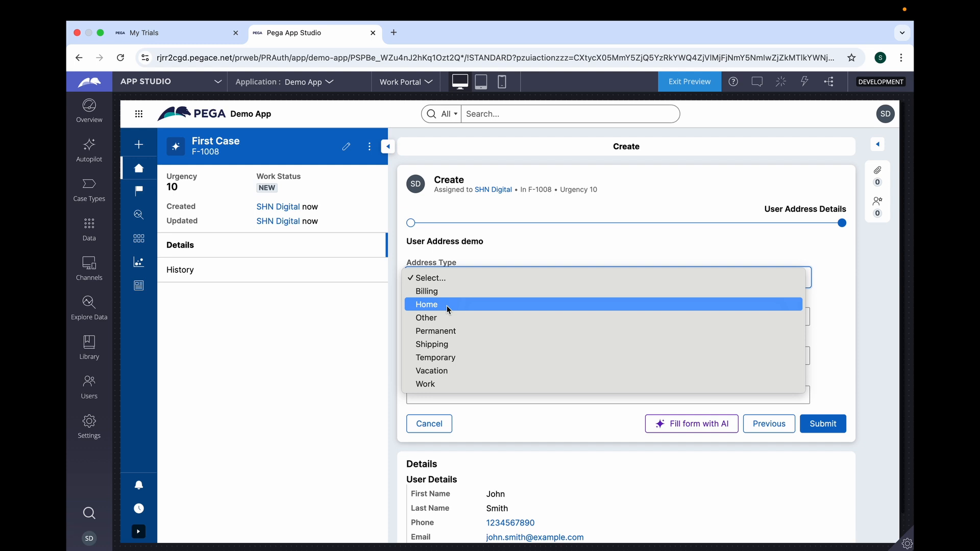
{"action": "left_click", "coordinate": [447, 305]}
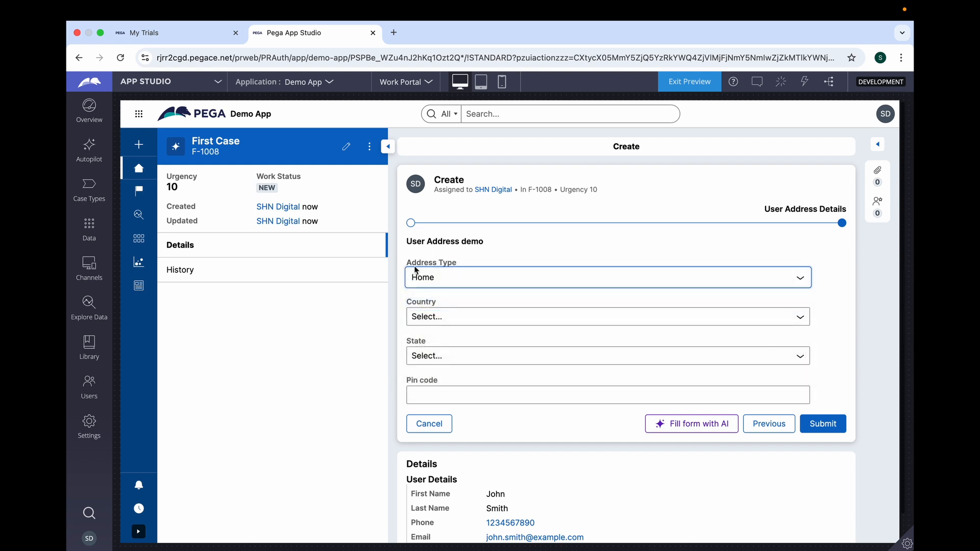
Test the State picklist with Japan and United States as the selected country
{"action": "left_click", "coordinate": [435, 316]}
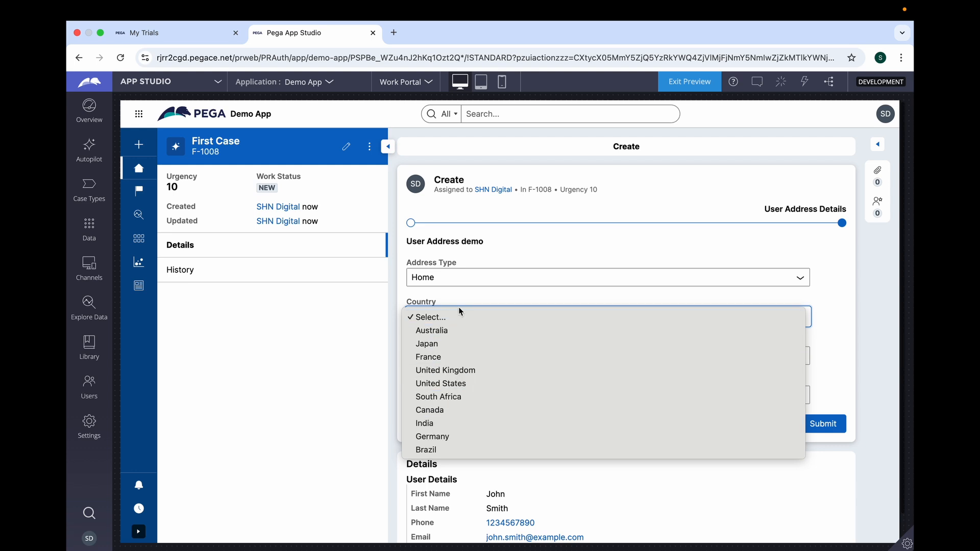
{"action": "left_click", "coordinate": [446, 343]}
{"action": "left_click", "coordinate": [458, 354]}
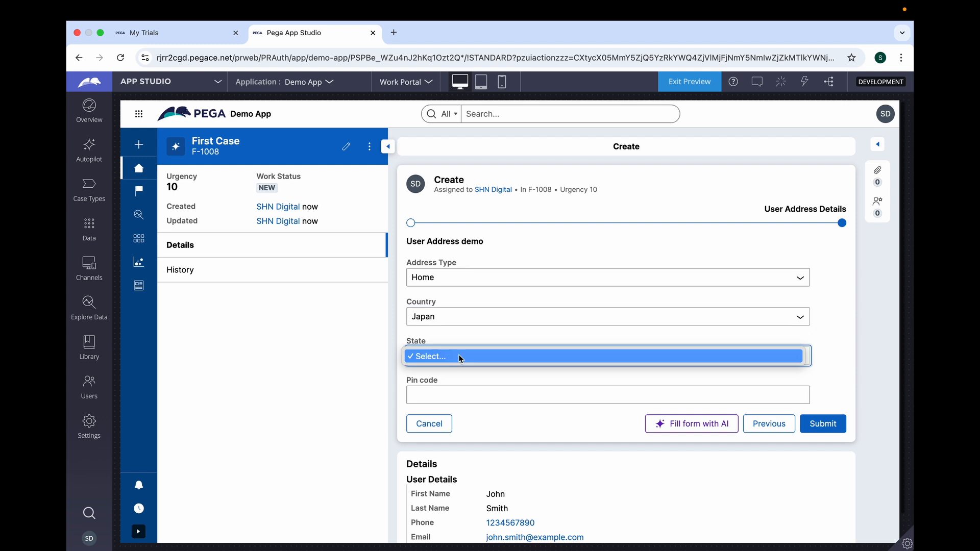
{"action": "left_click", "coordinate": [450, 320]}
{"action": "left_click", "coordinate": [450, 319]}
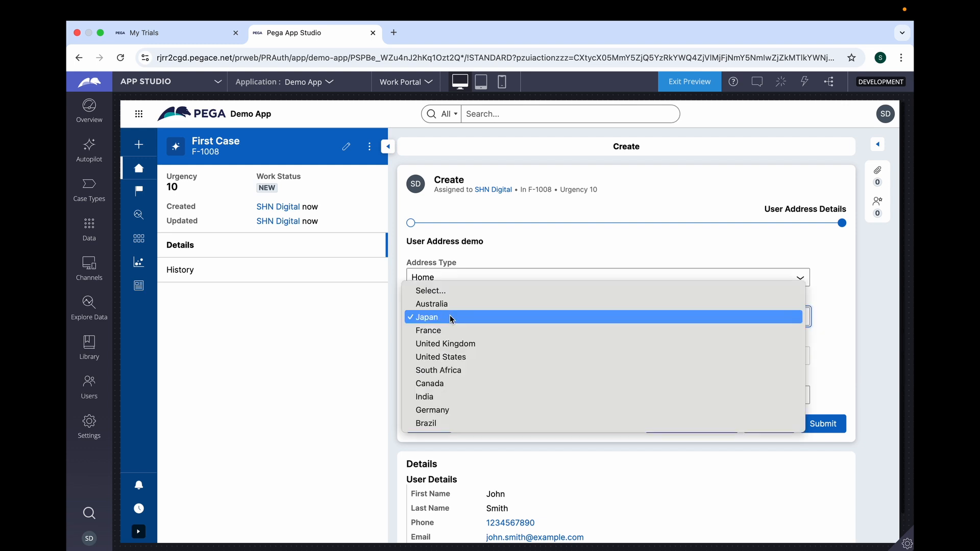
{"action": "left_click", "coordinate": [438, 358]}
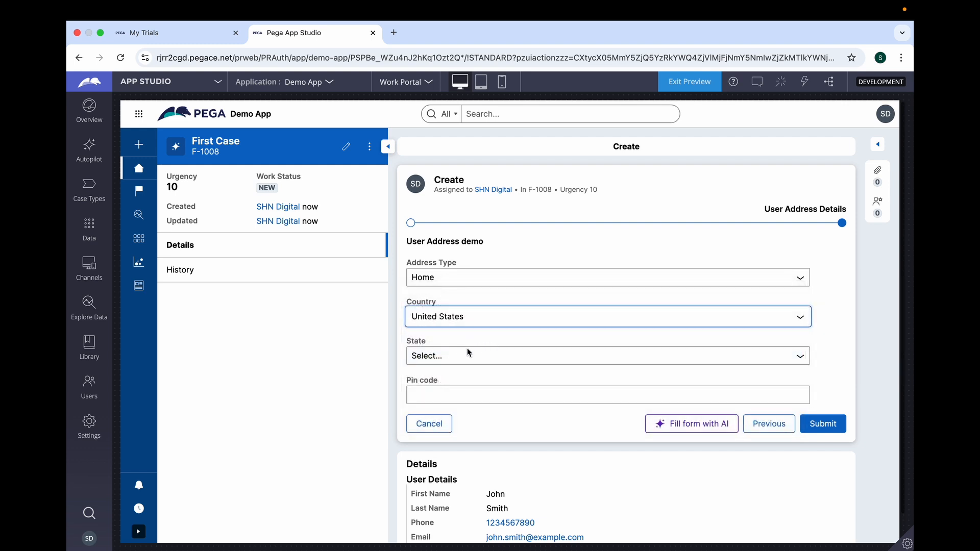
{"action": "left_click", "coordinate": [458, 356]}
{"action": "left_click", "coordinate": [457, 356]}
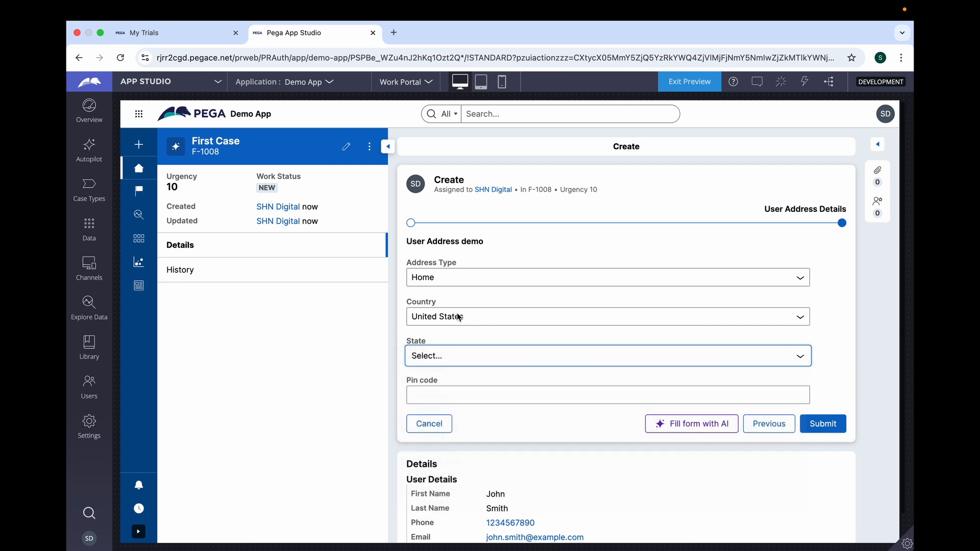
Set the Country to India and the State to Uttar Pradesh, enter the address's postal code, and submit the form
{"action": "left_click", "coordinate": [462, 317]}
{"action": "left_click", "coordinate": [448, 359]}
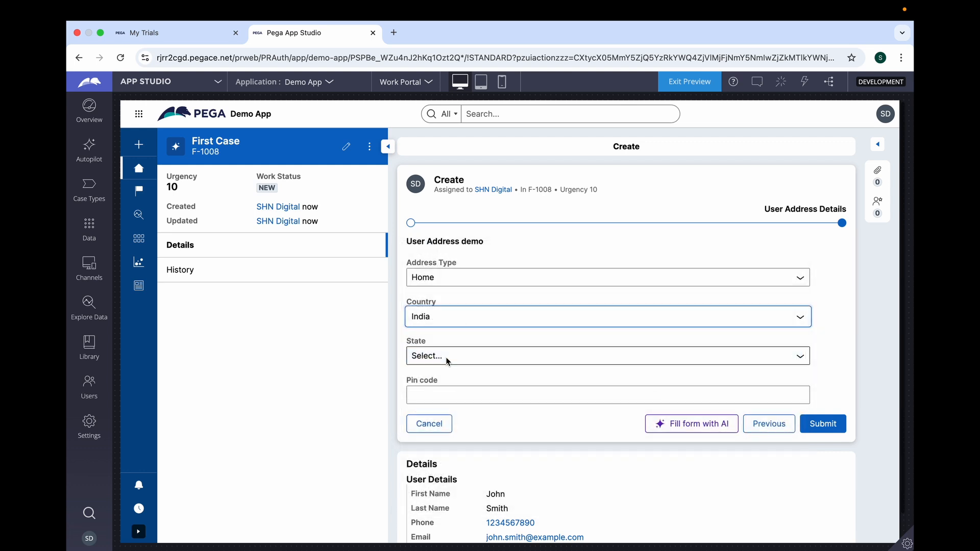
{"action": "left_click", "coordinate": [446, 357]}
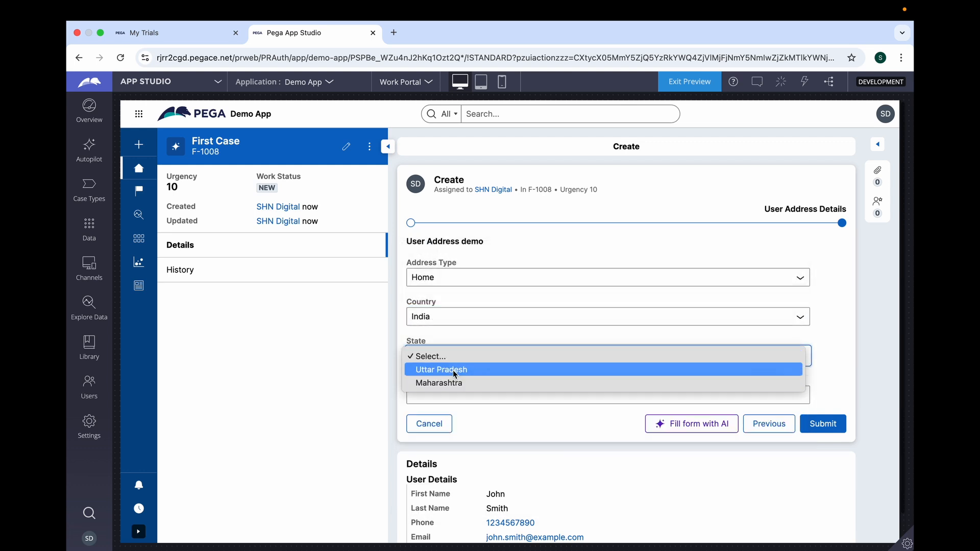
{"action": "left_click", "coordinate": [452, 369]}
{"action": "left_click", "coordinate": [432, 390]}
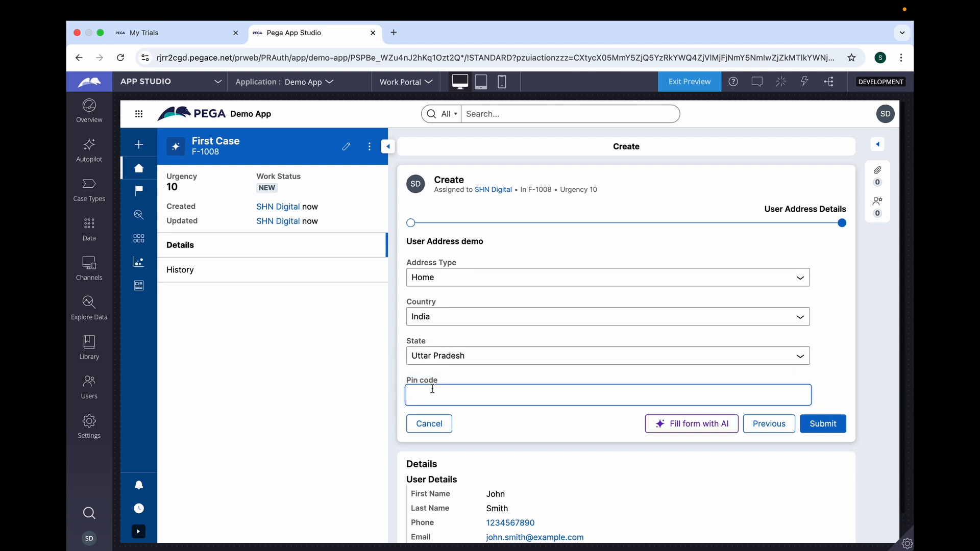
{"action": "type", "text": "2323"}
{"action": "left_click", "coordinate": [823, 423]}
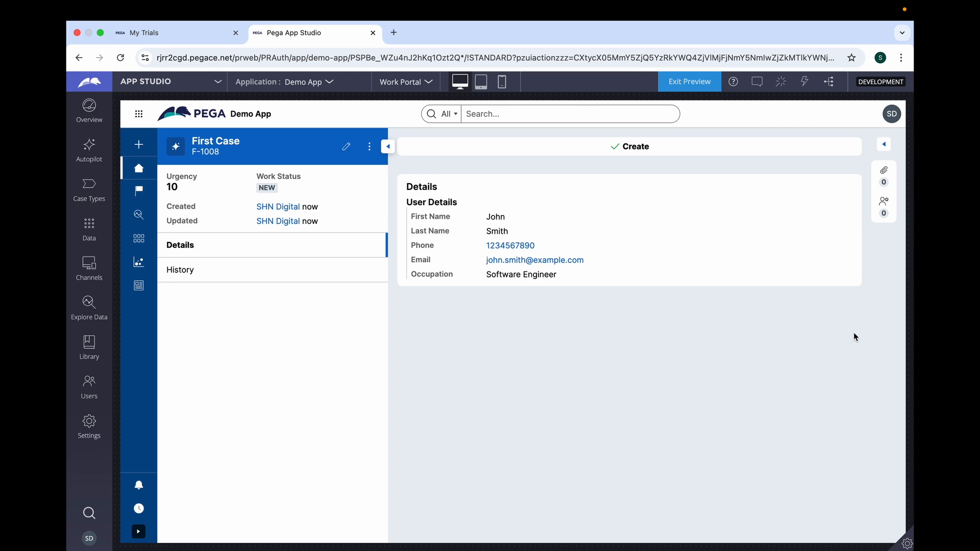
{"action": "mouse_move", "coordinate": [747, 9]}
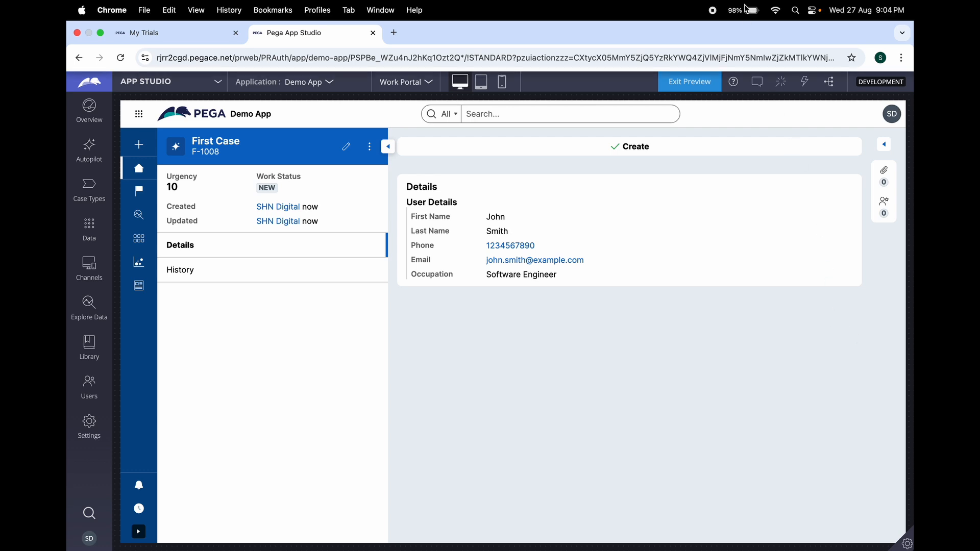